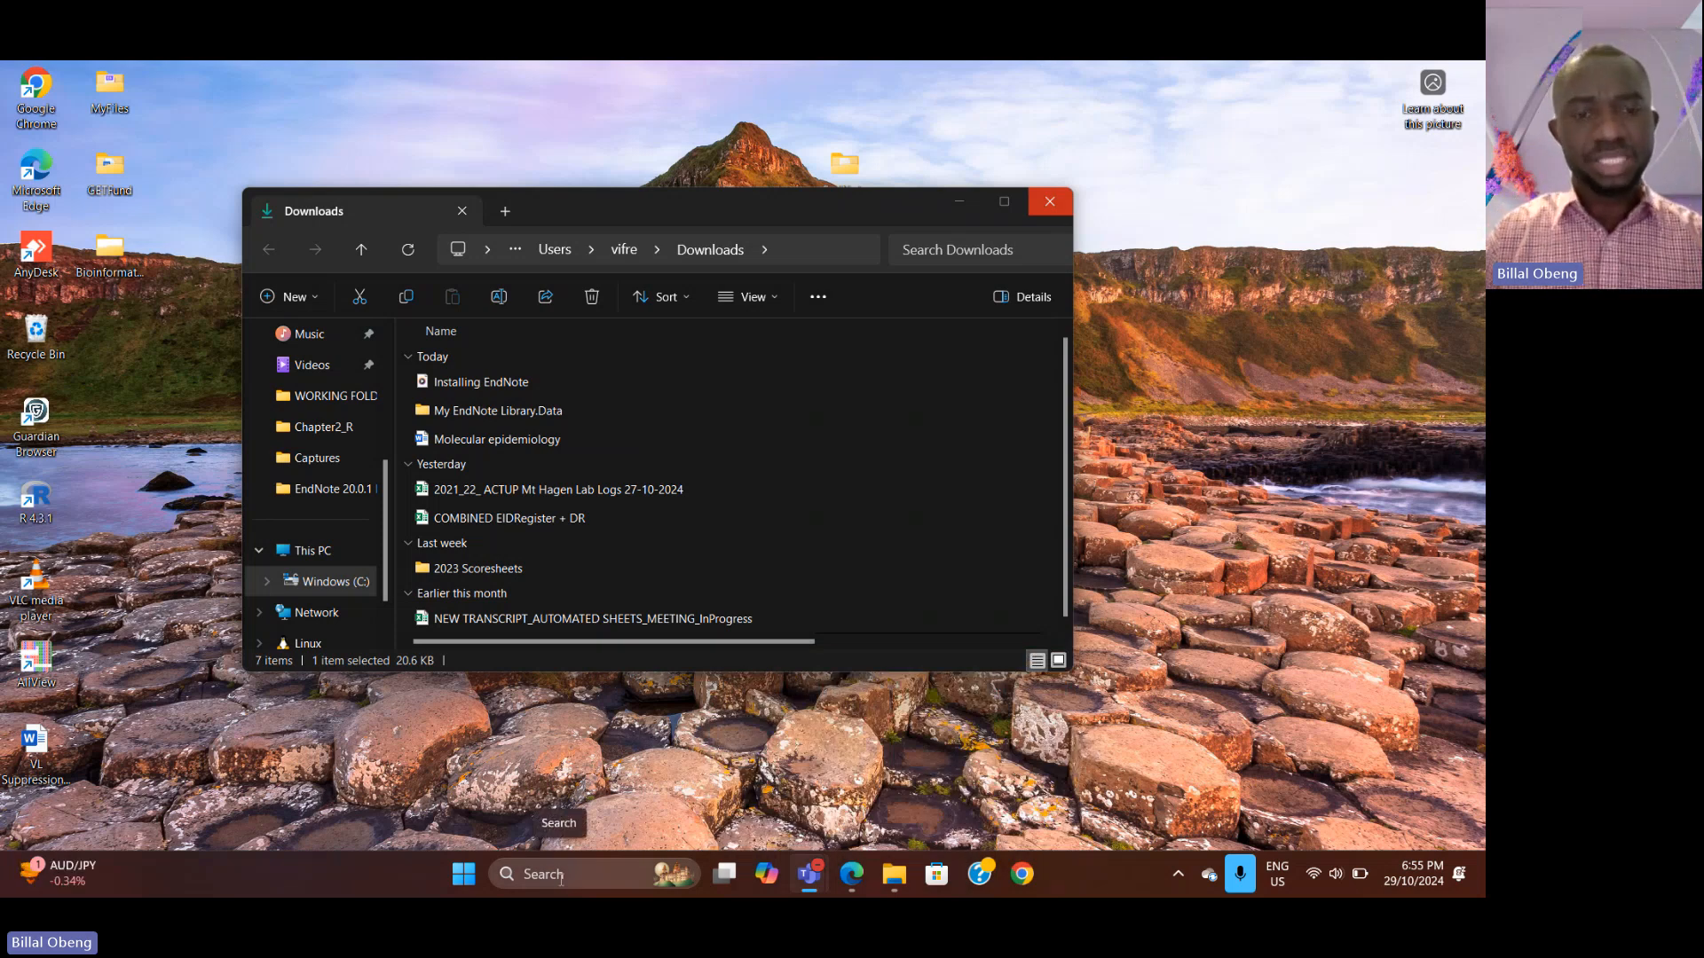
Step: Launch EndNote.exe from the Windows search and dismiss the missing-library message
click(560, 878)
text(end)
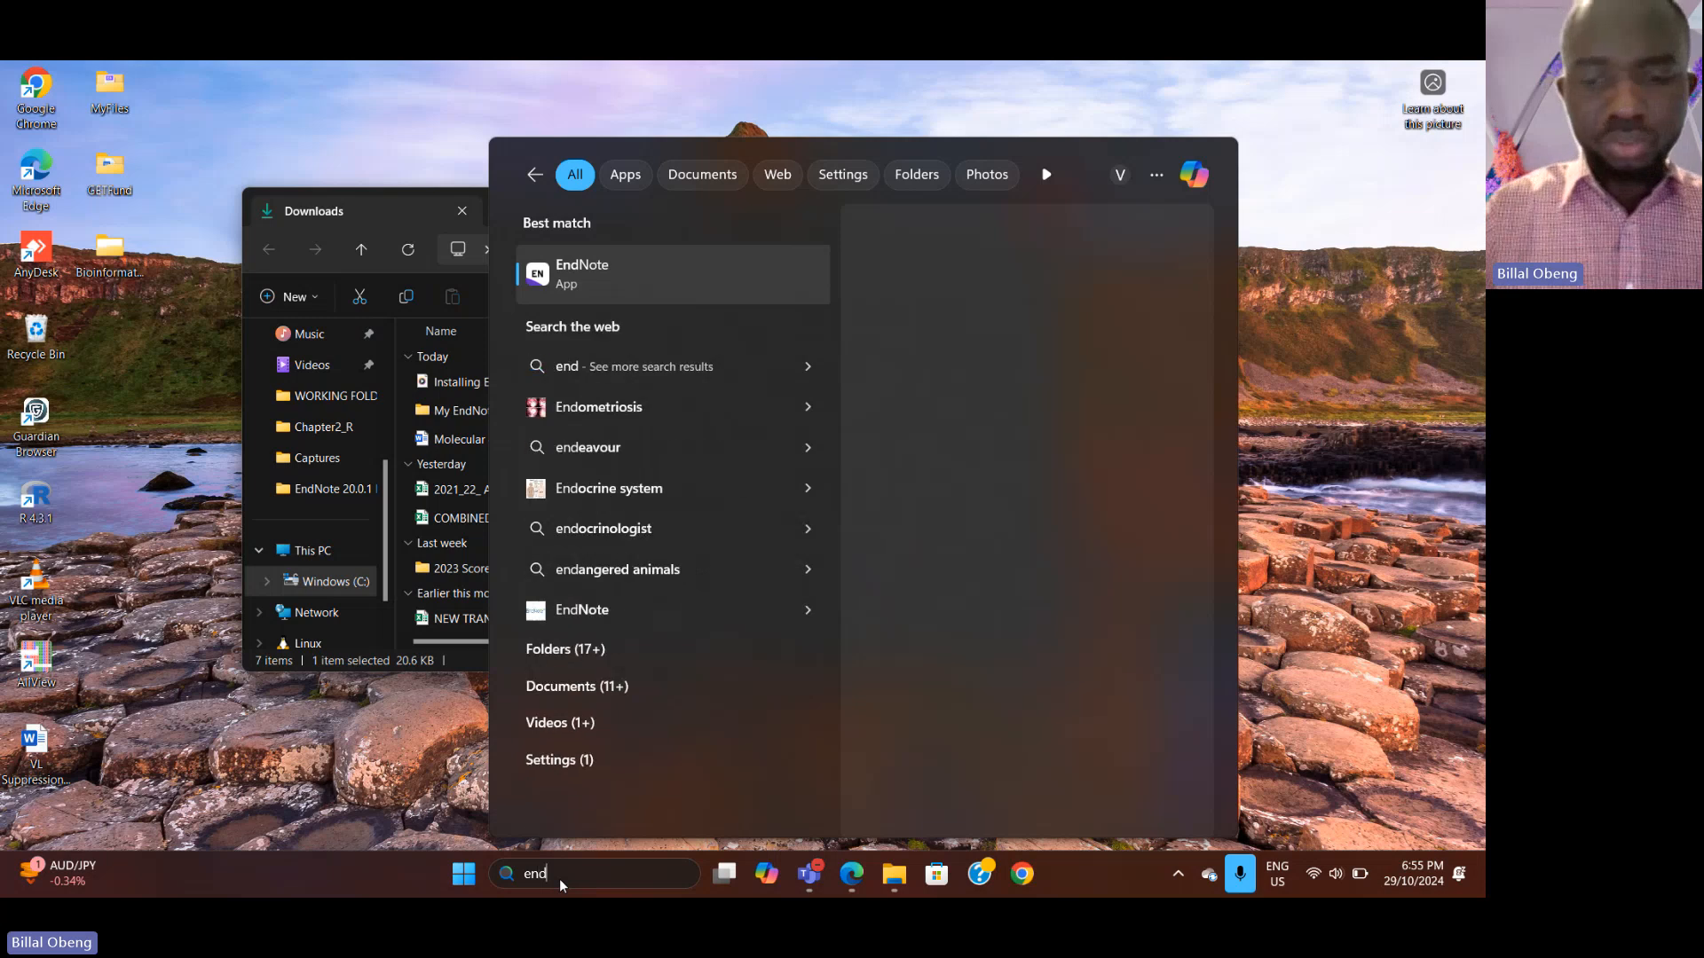
text(note.exe)
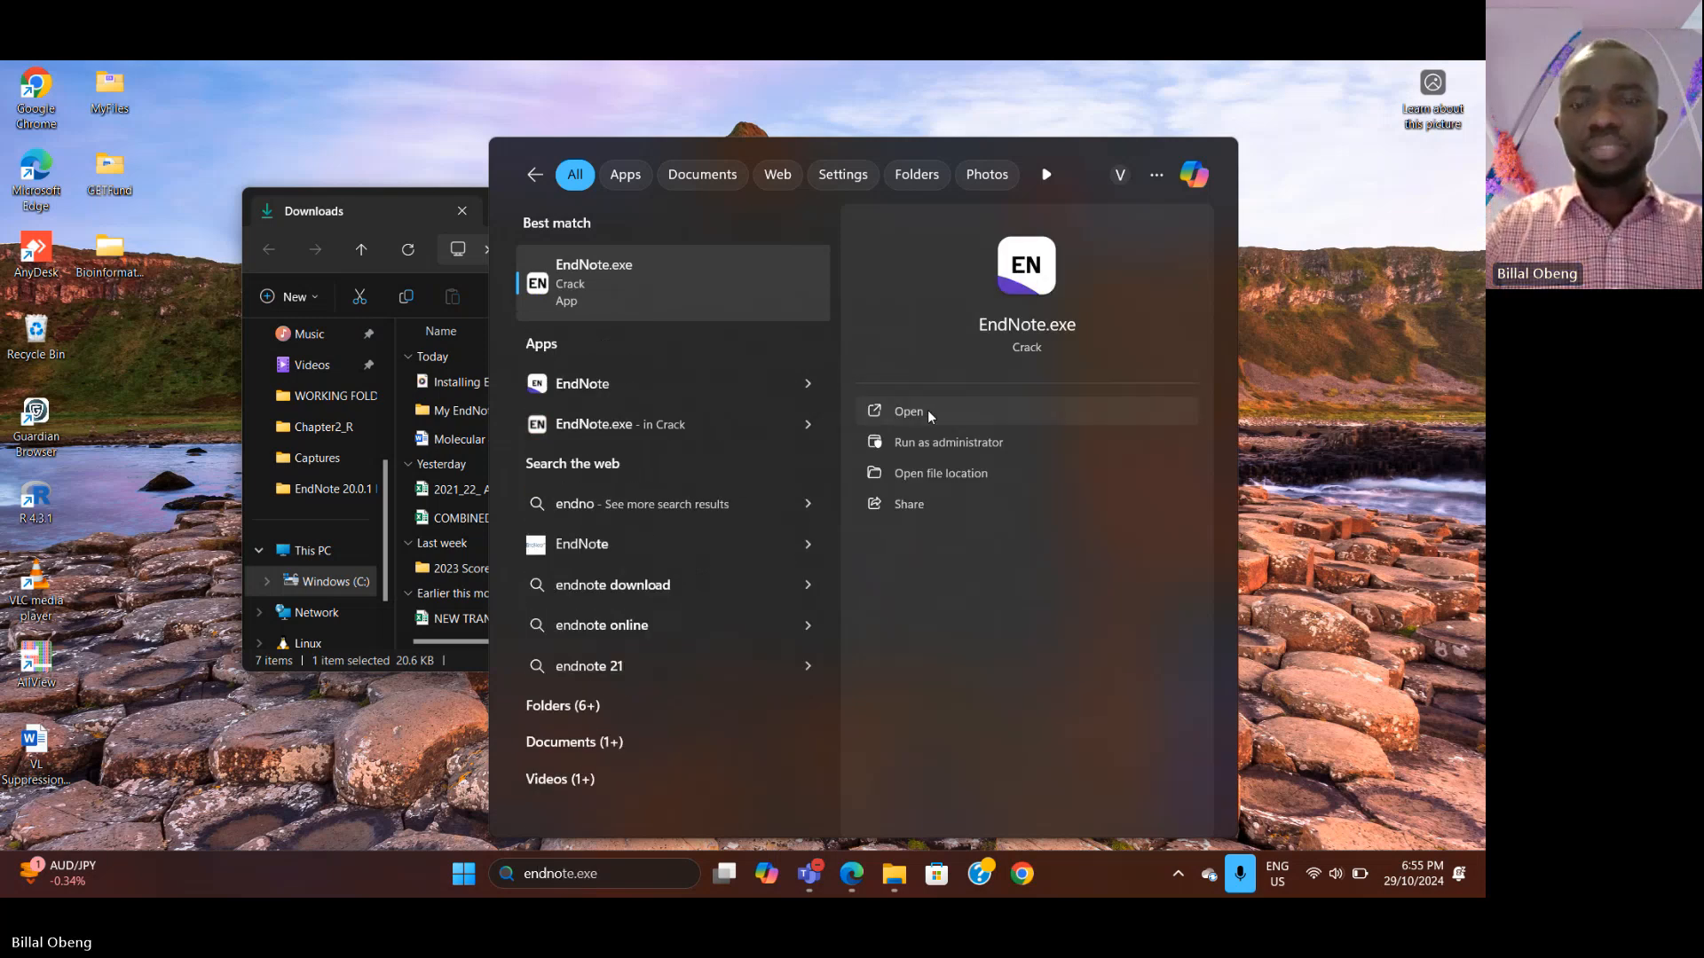
click(928, 410)
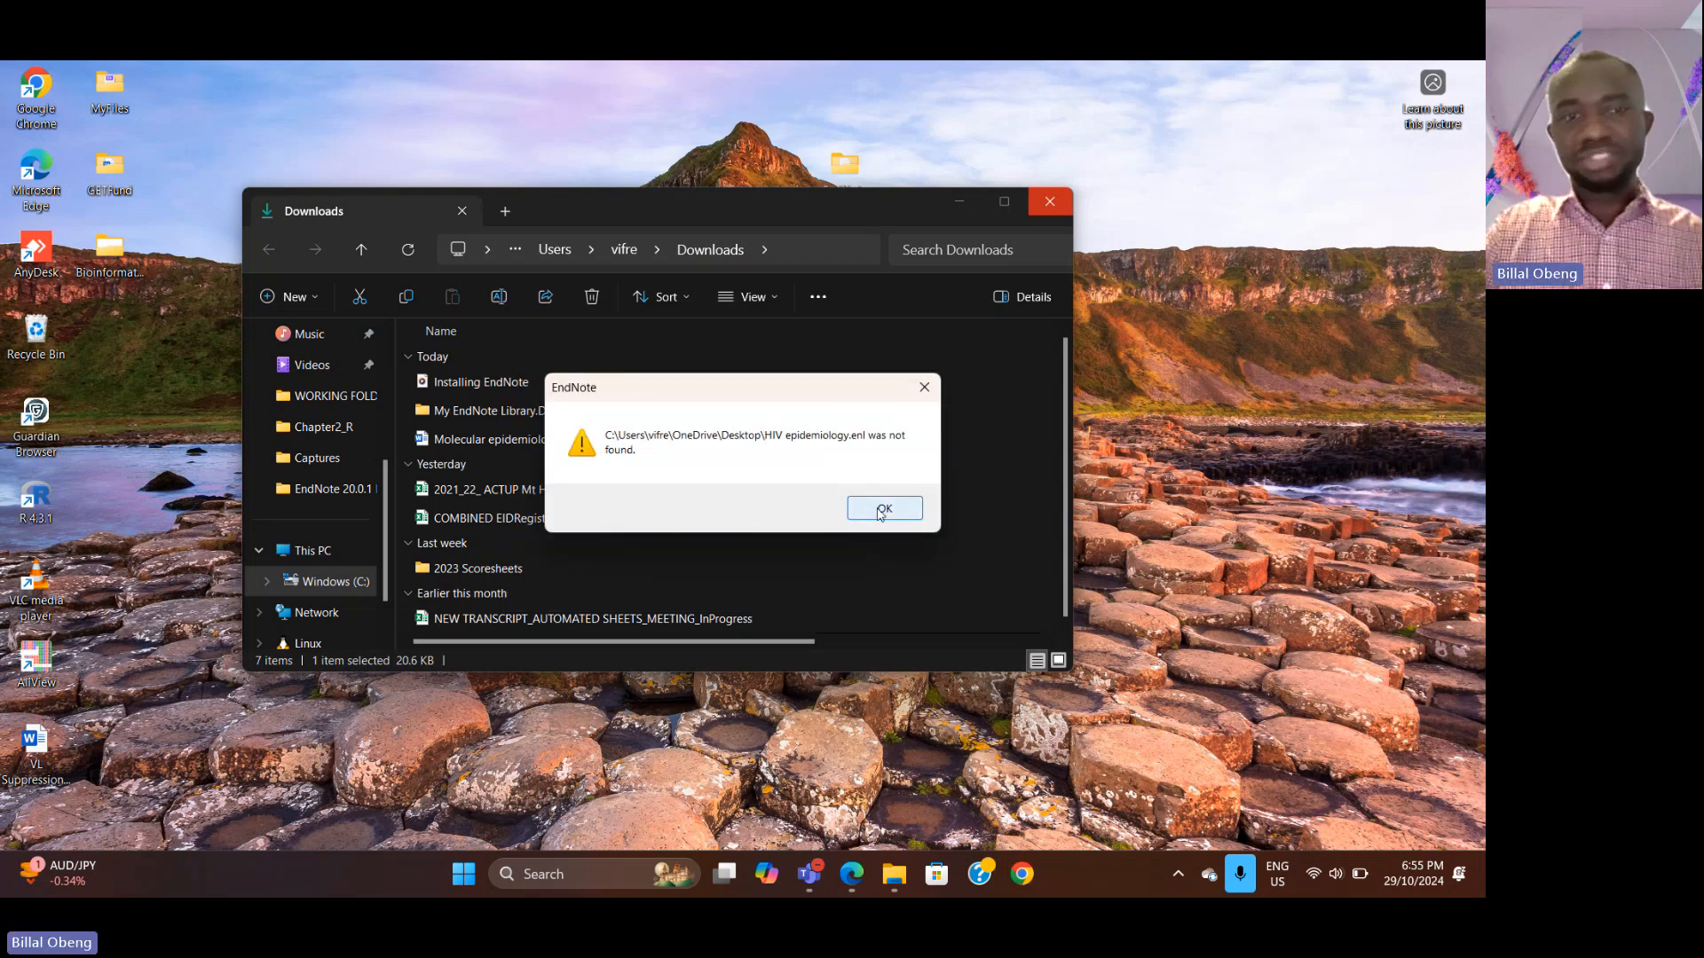
click(881, 510)
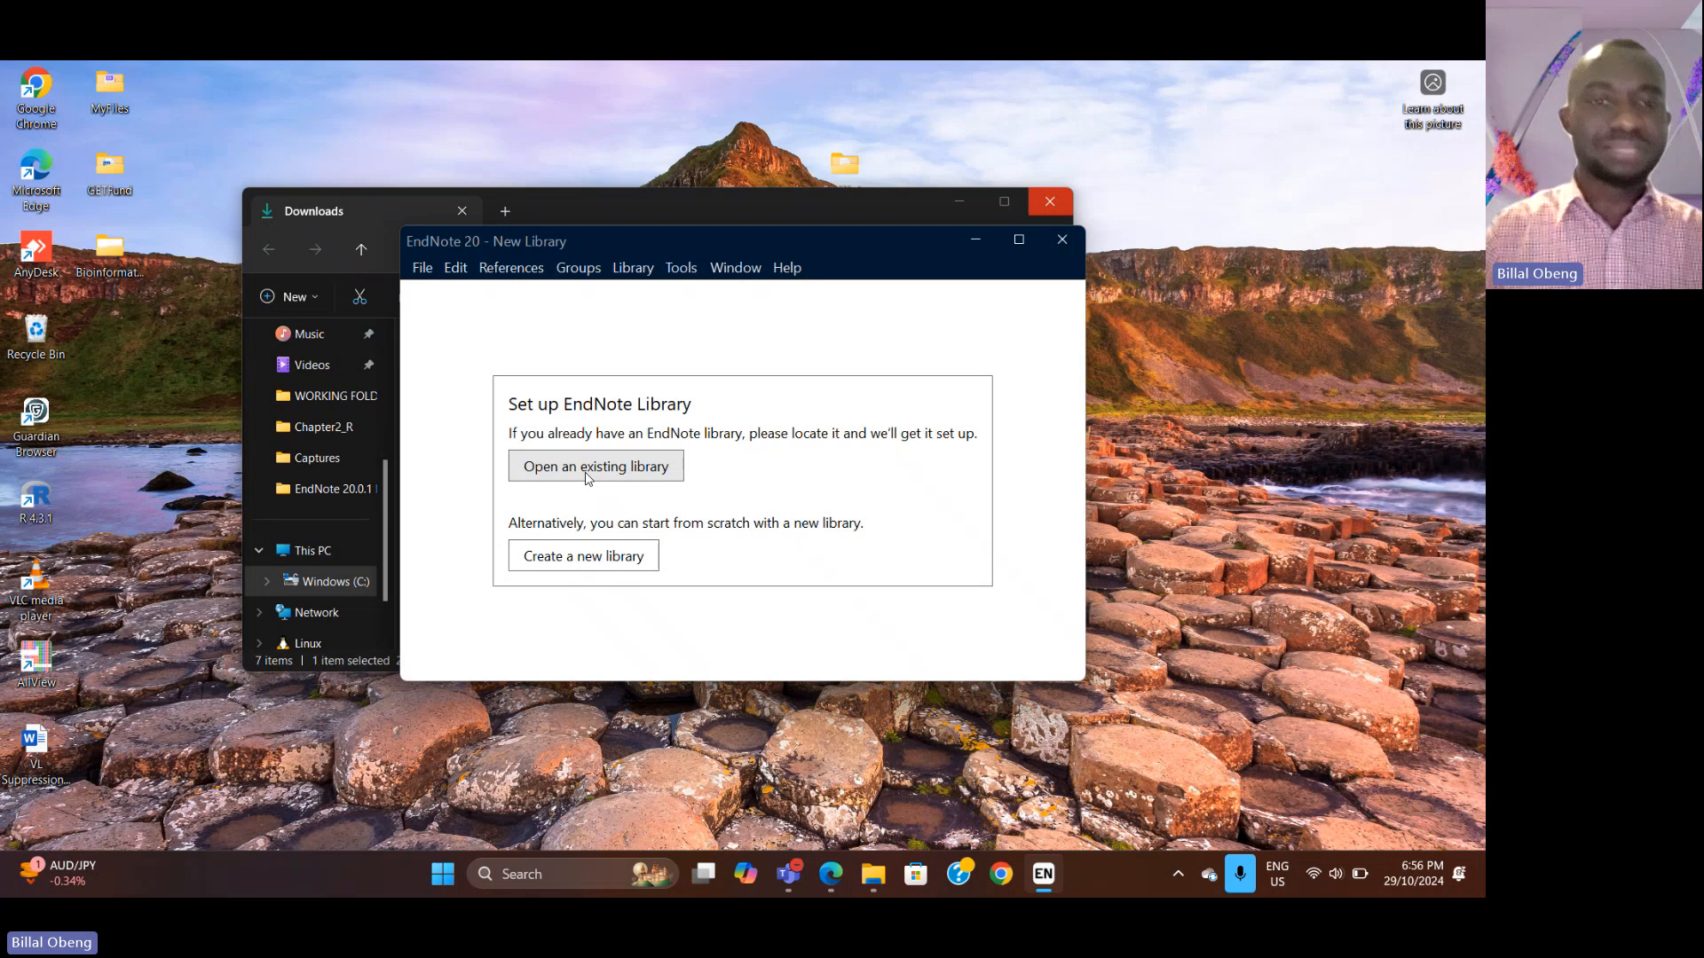
Step: Create a new EndNote library named HIV epidemiology and save it on the Desktop
click(573, 556)
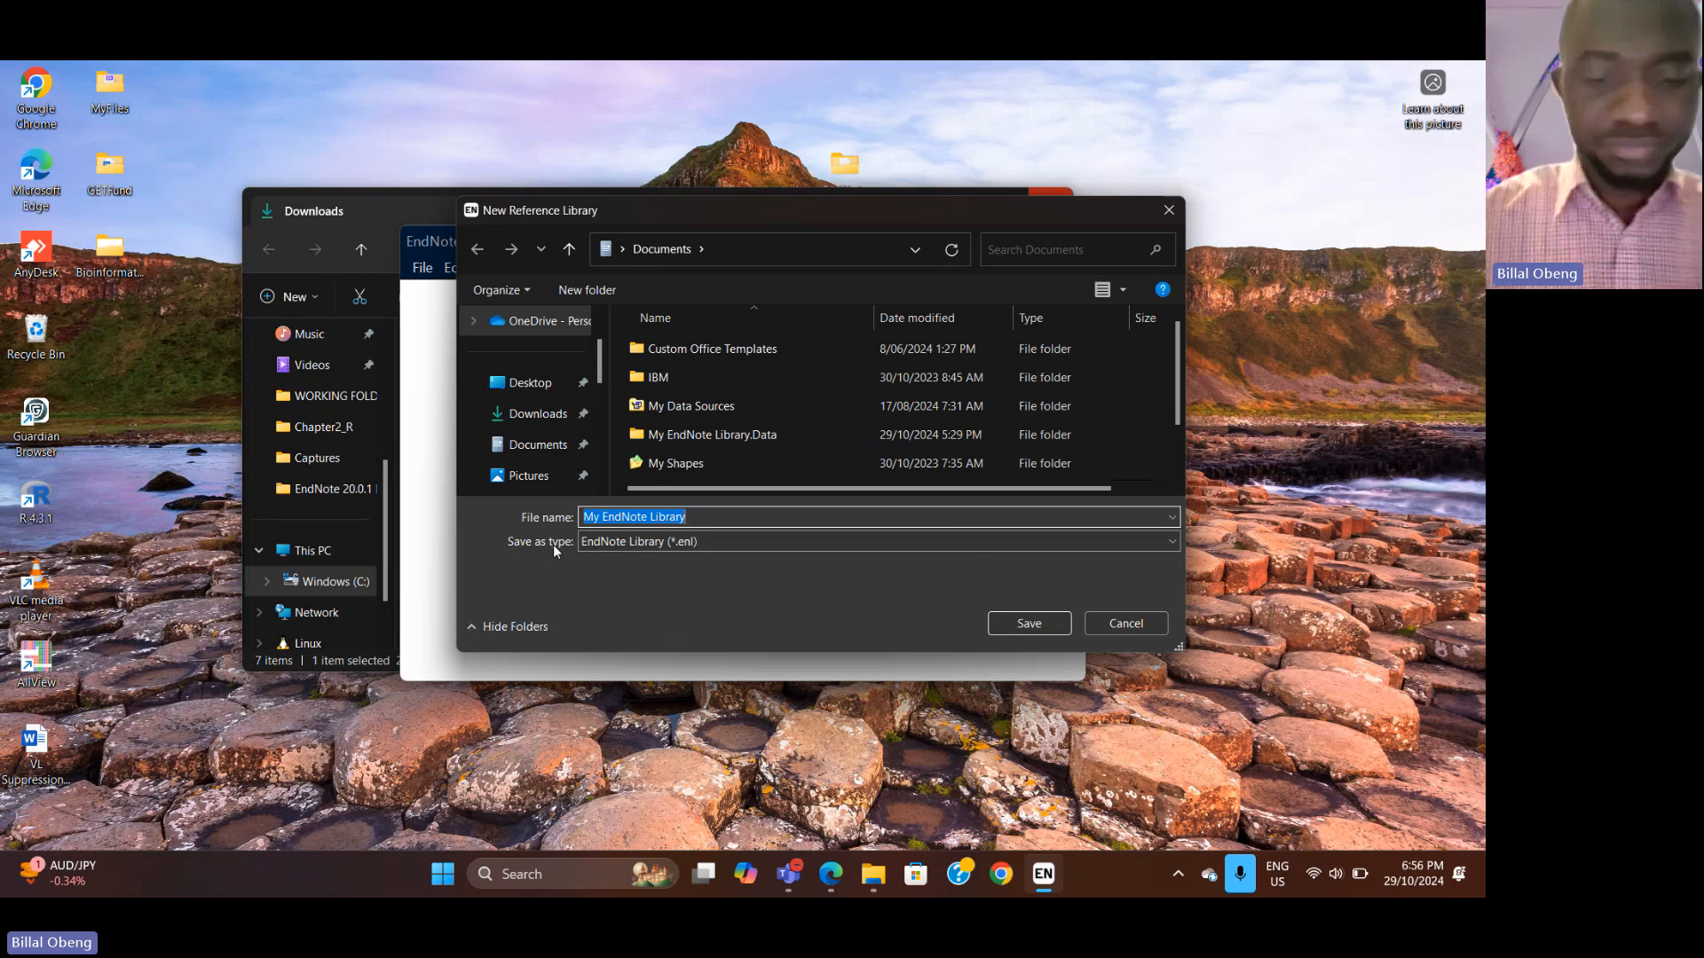
text(HIV ep)
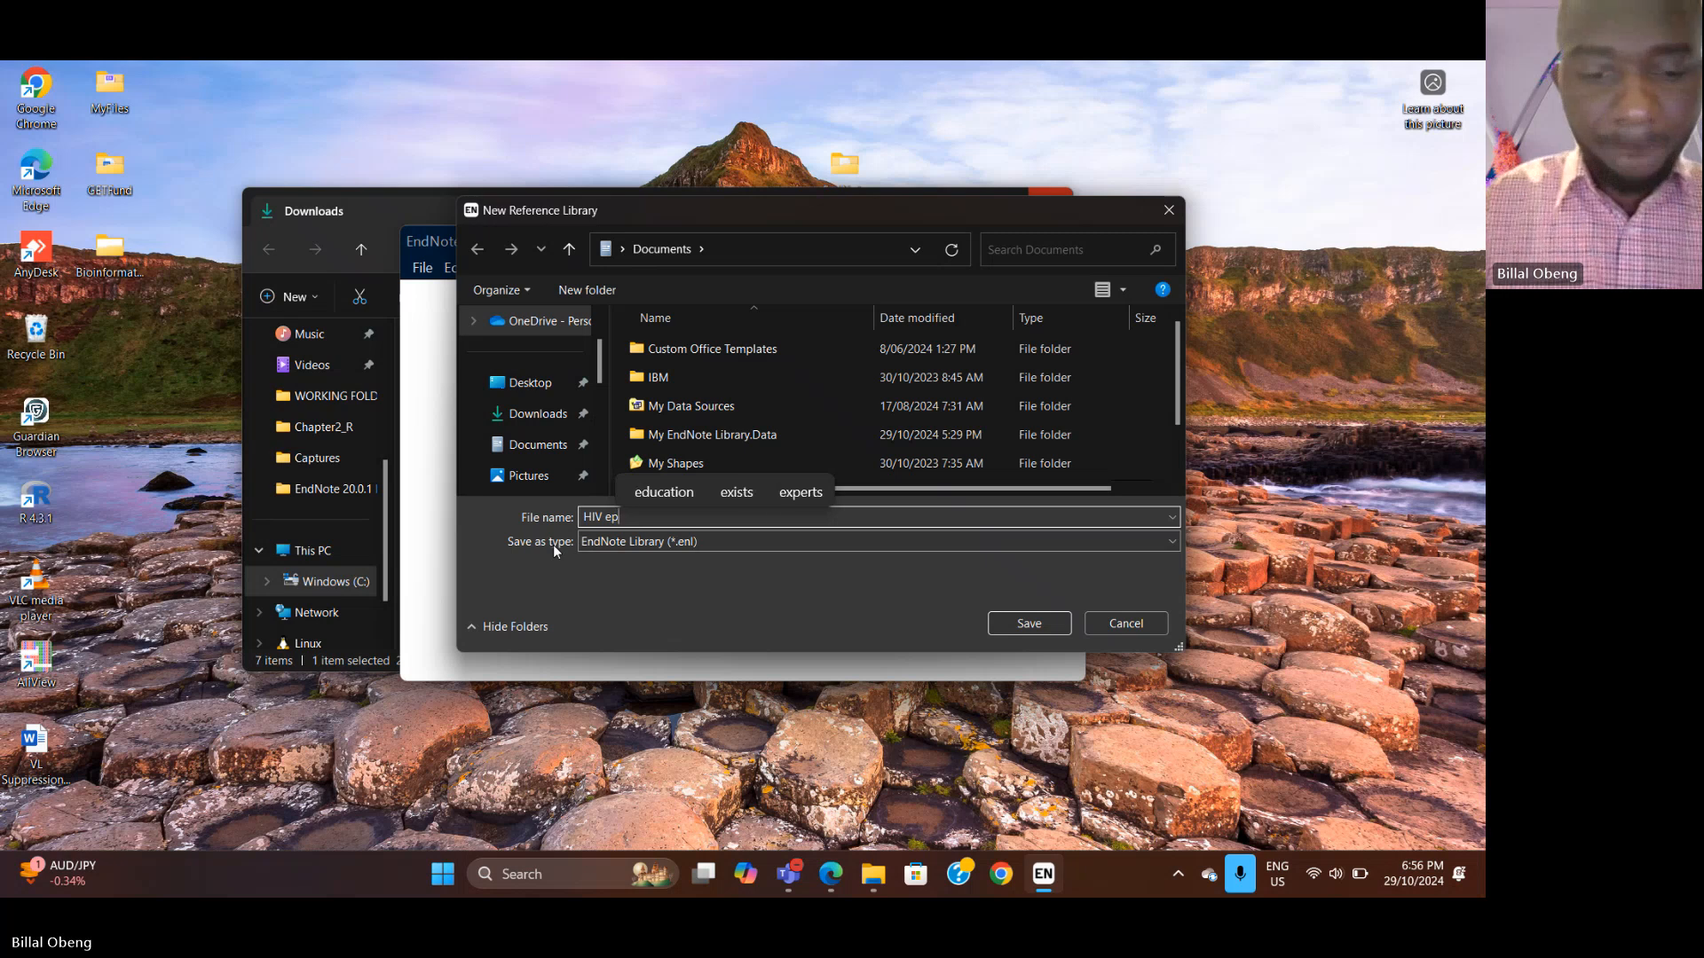
text(idemioli)
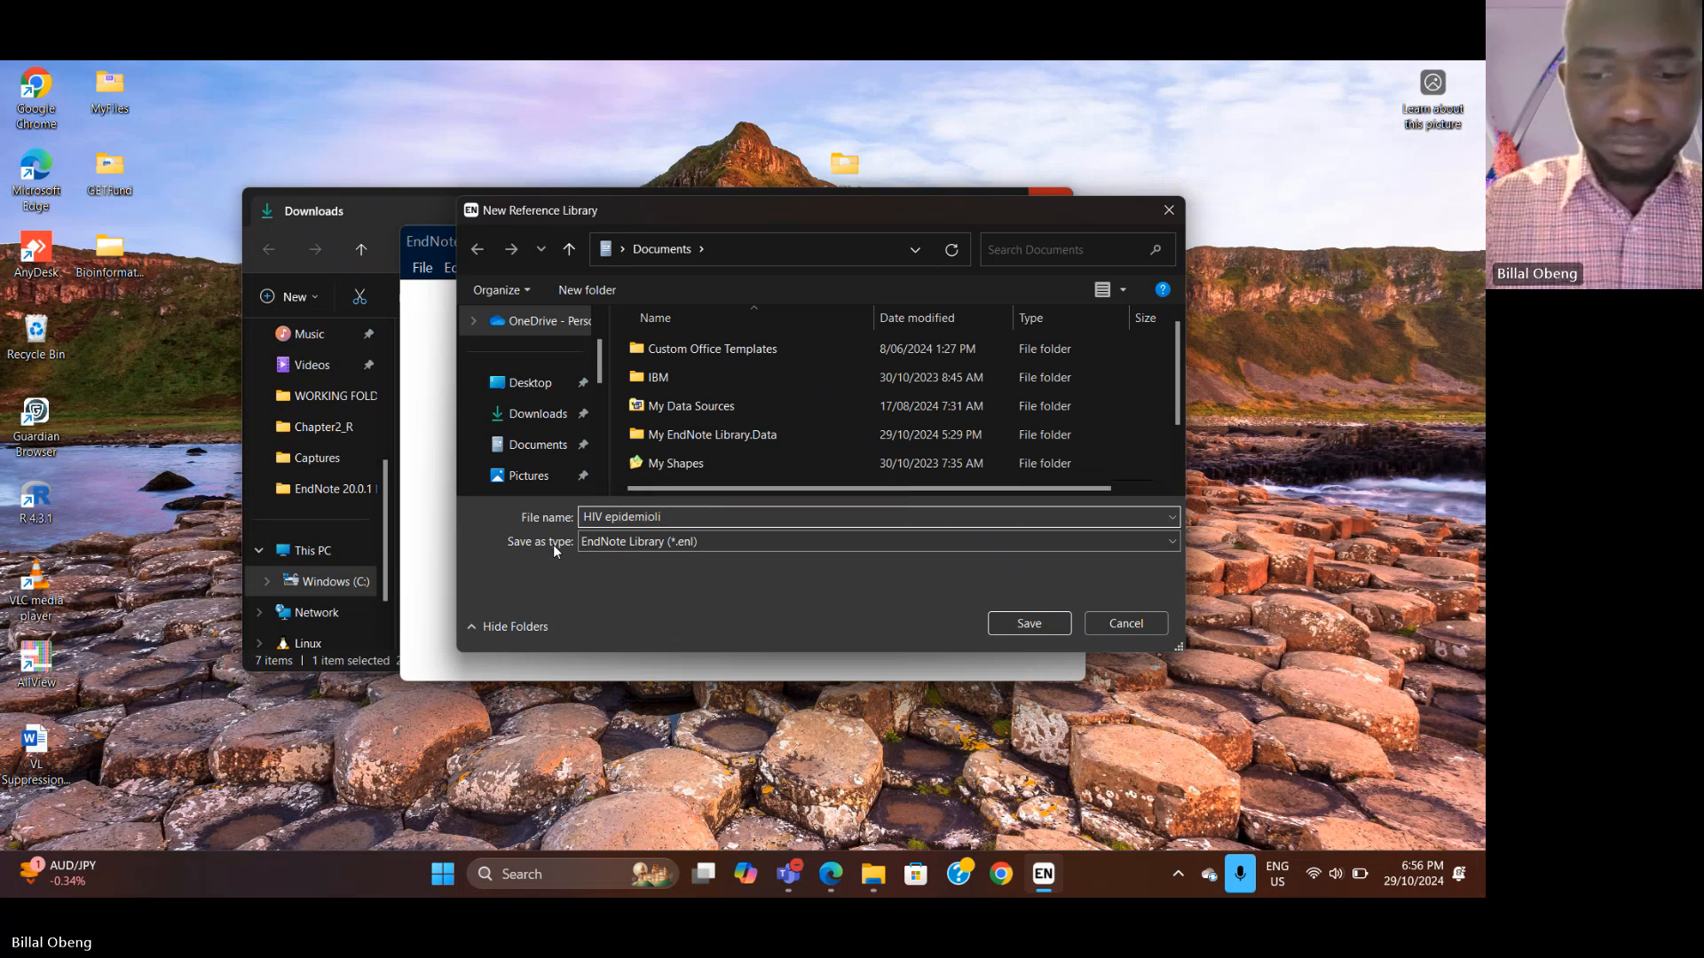
key(BackSpace)
text(ogy)
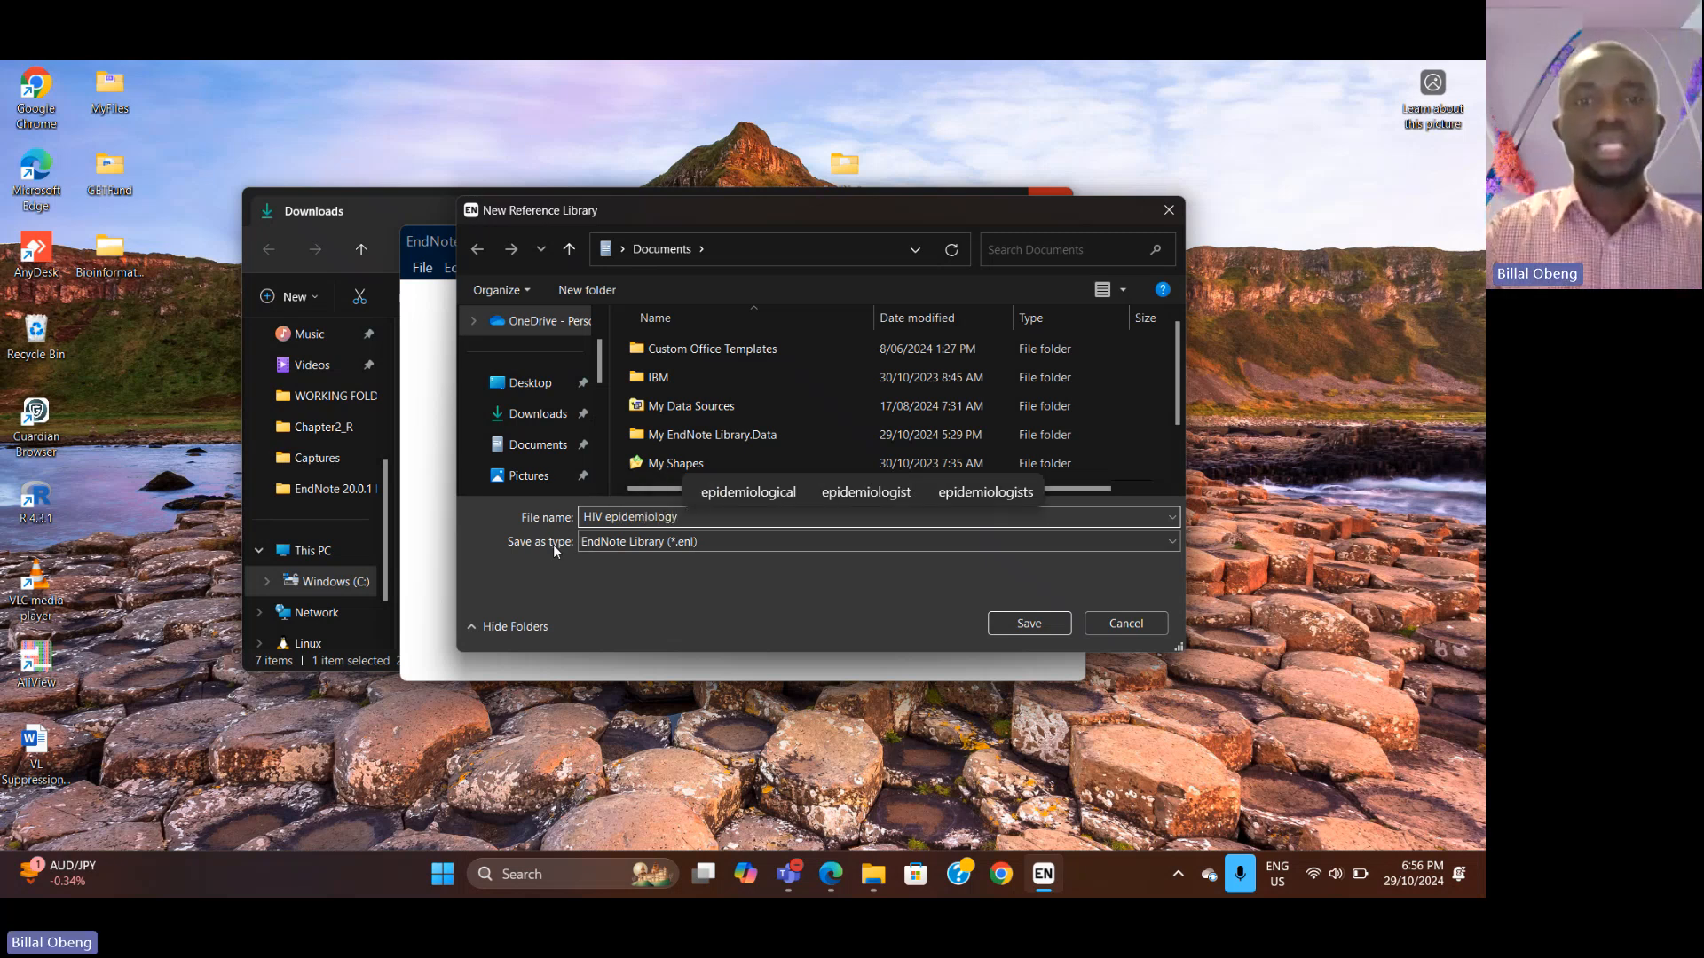
click(540, 384)
click(1020, 624)
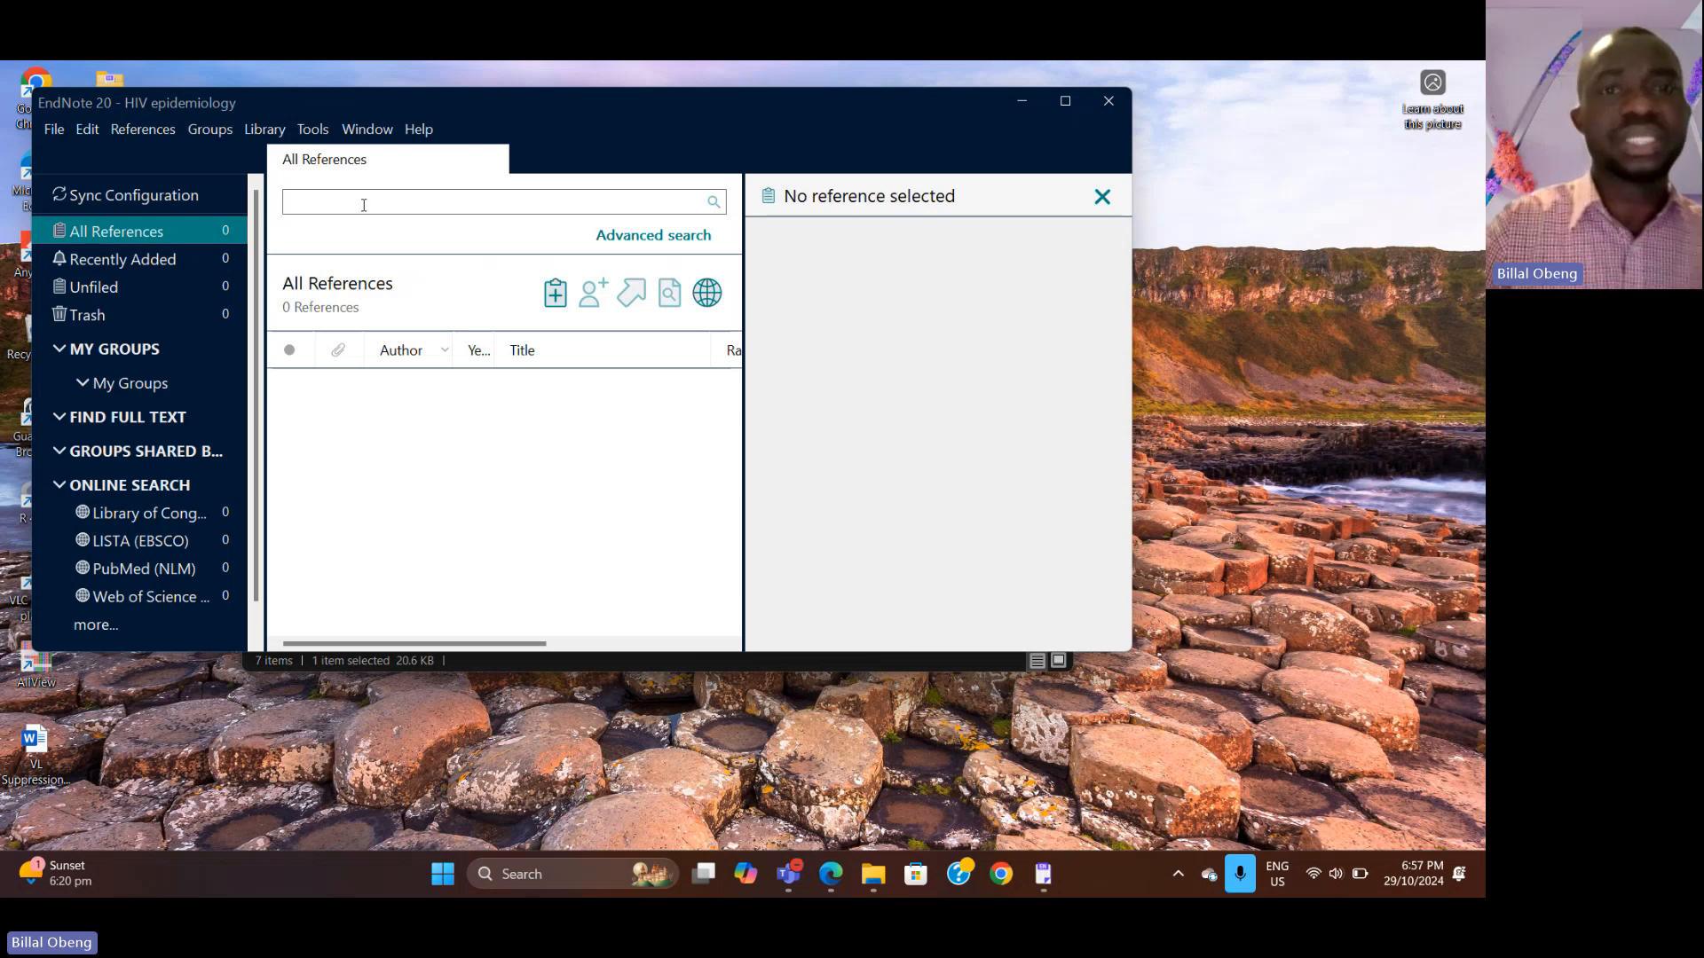
Step: Open the Molecular epidemiology document from the Downloads folder
drag(528, 101, 616, 265)
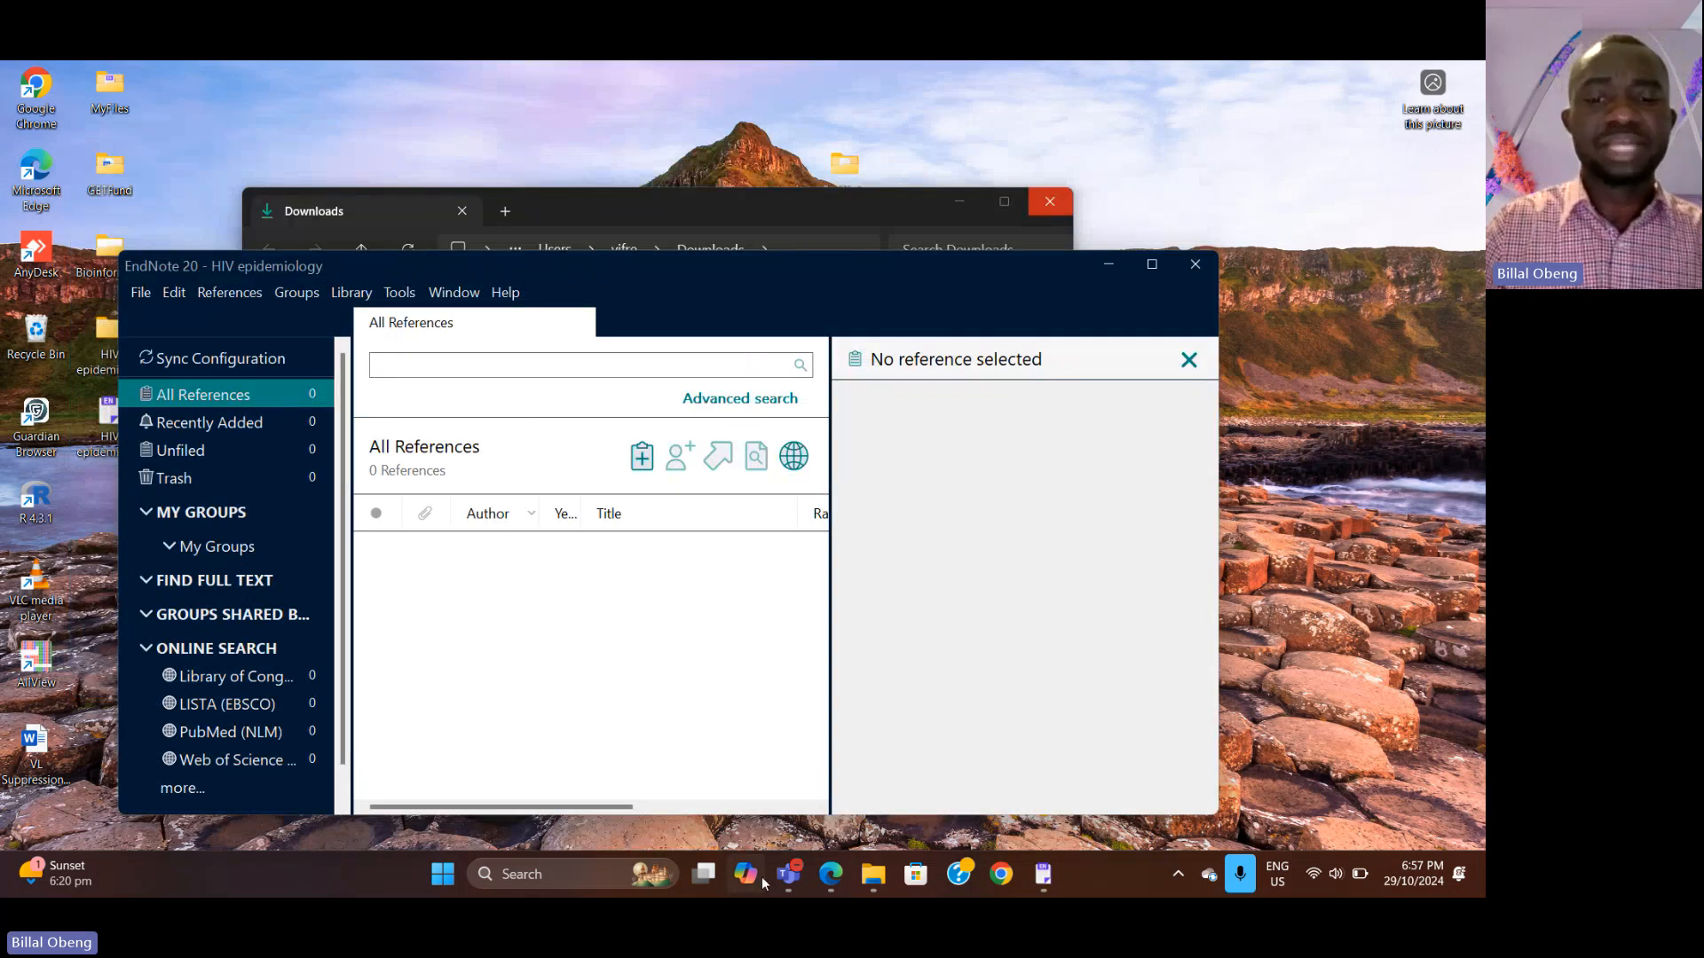
click(722, 211)
double_click(488, 441)
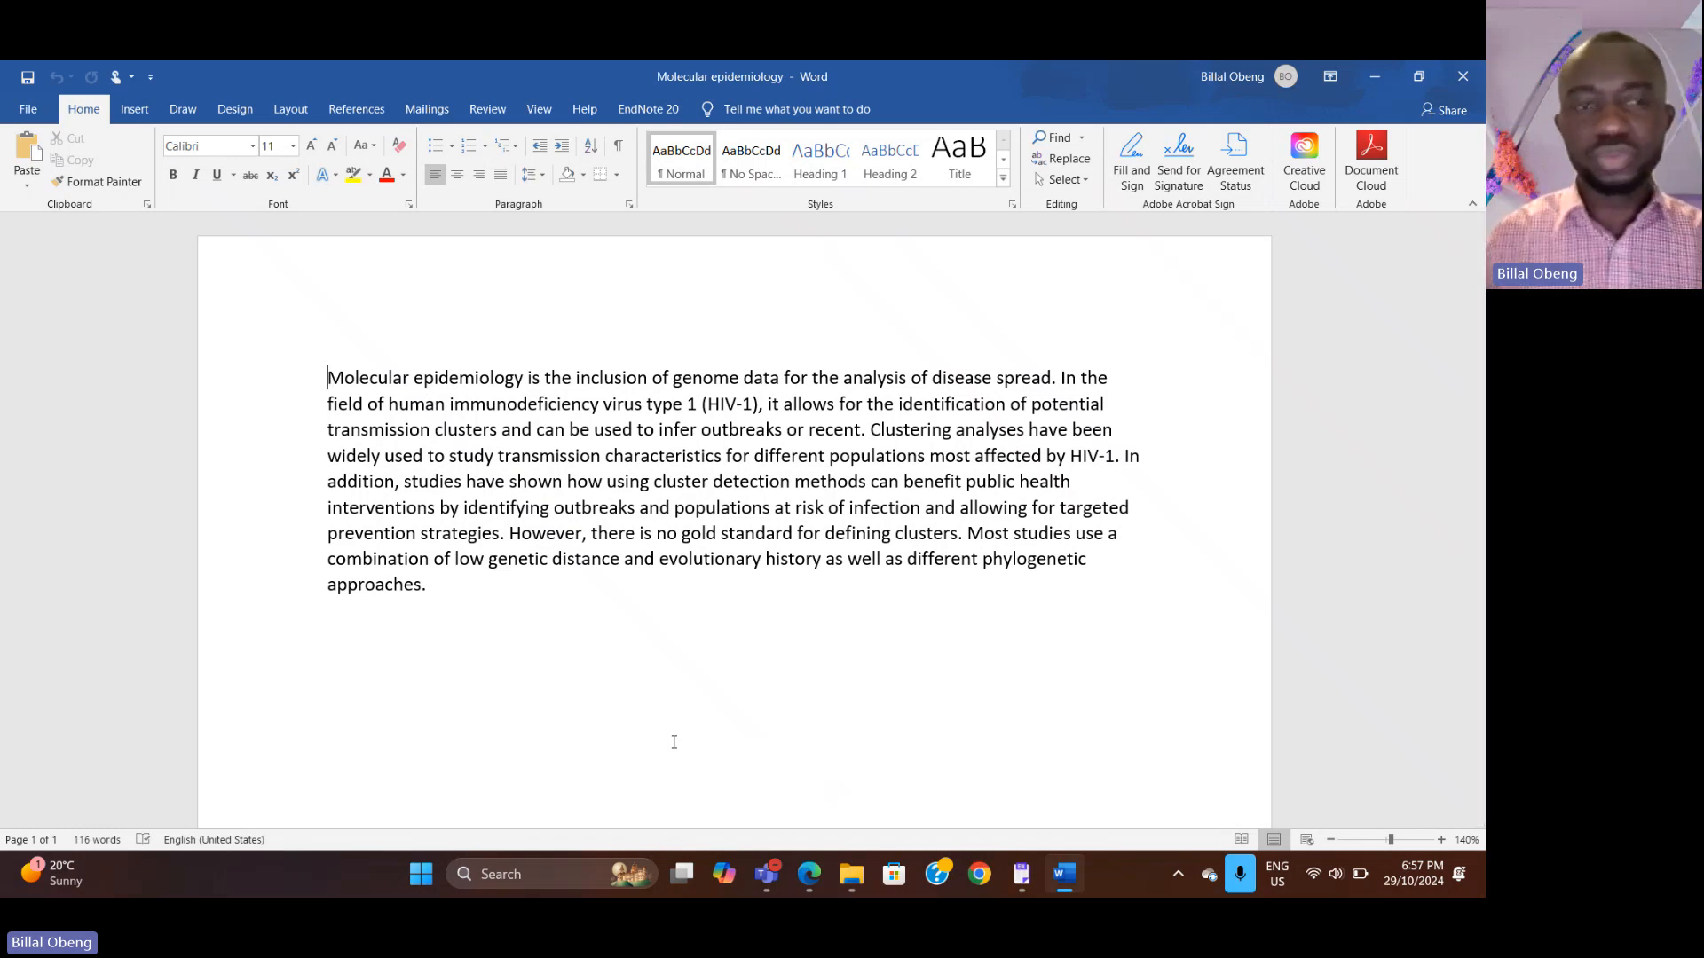
Step: Switch to the browser, open scholar.google.com in a new tab, and maximize the window
click(811, 881)
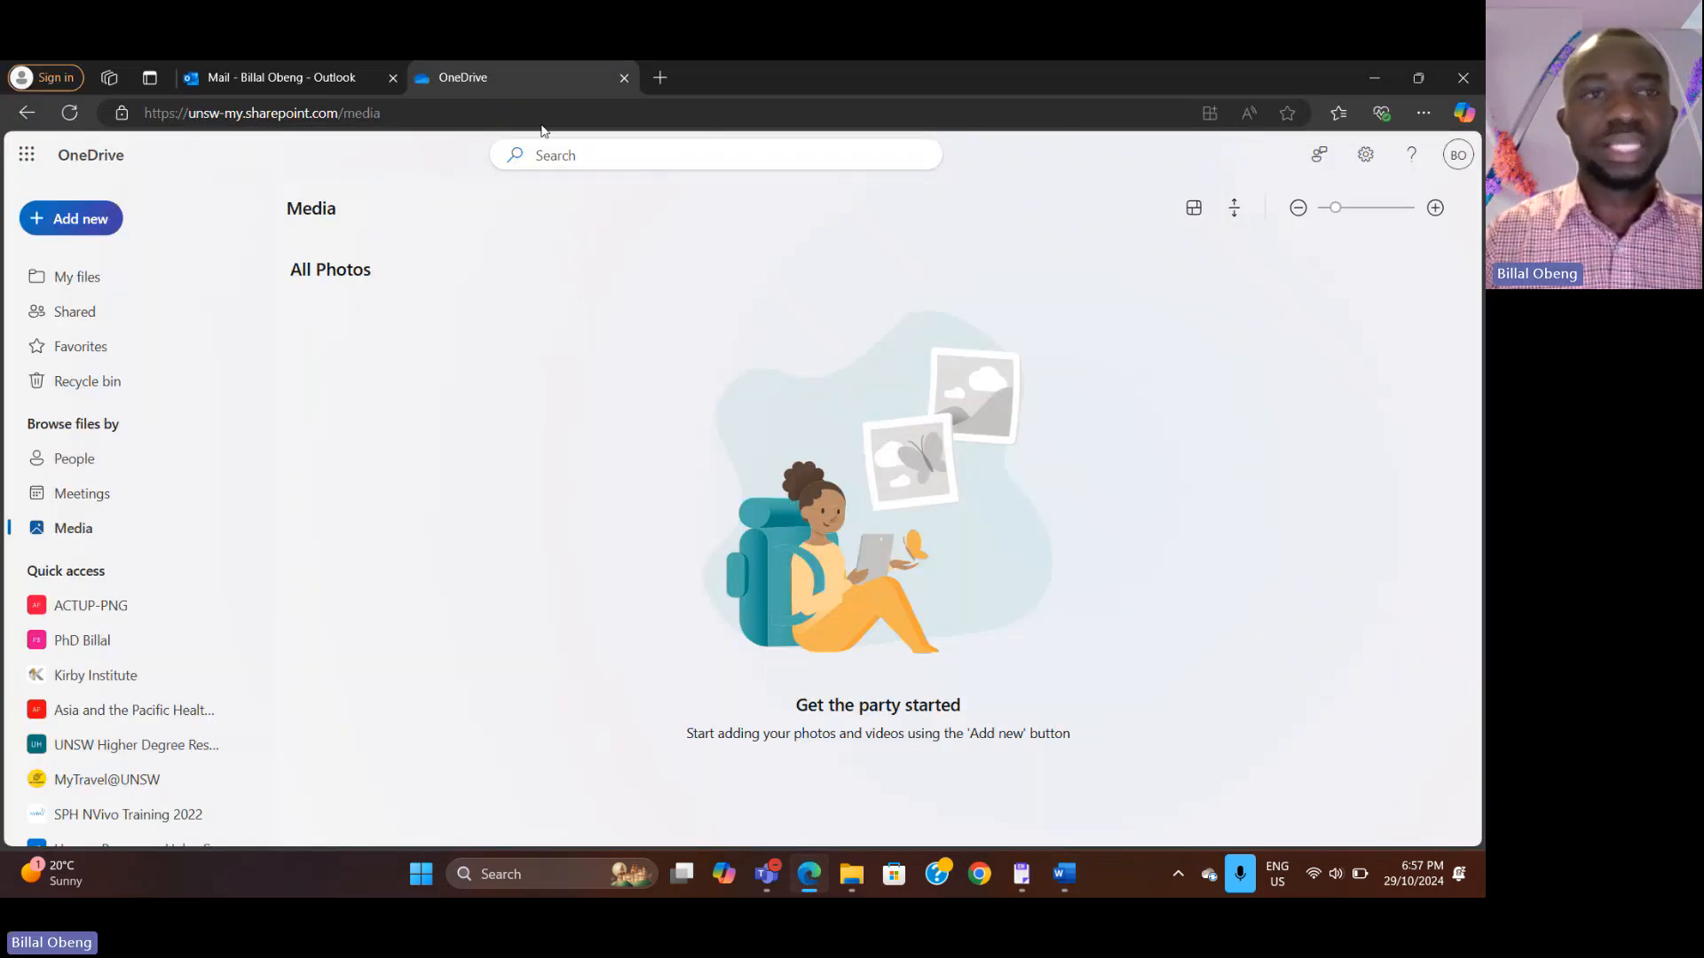
click(1416, 78)
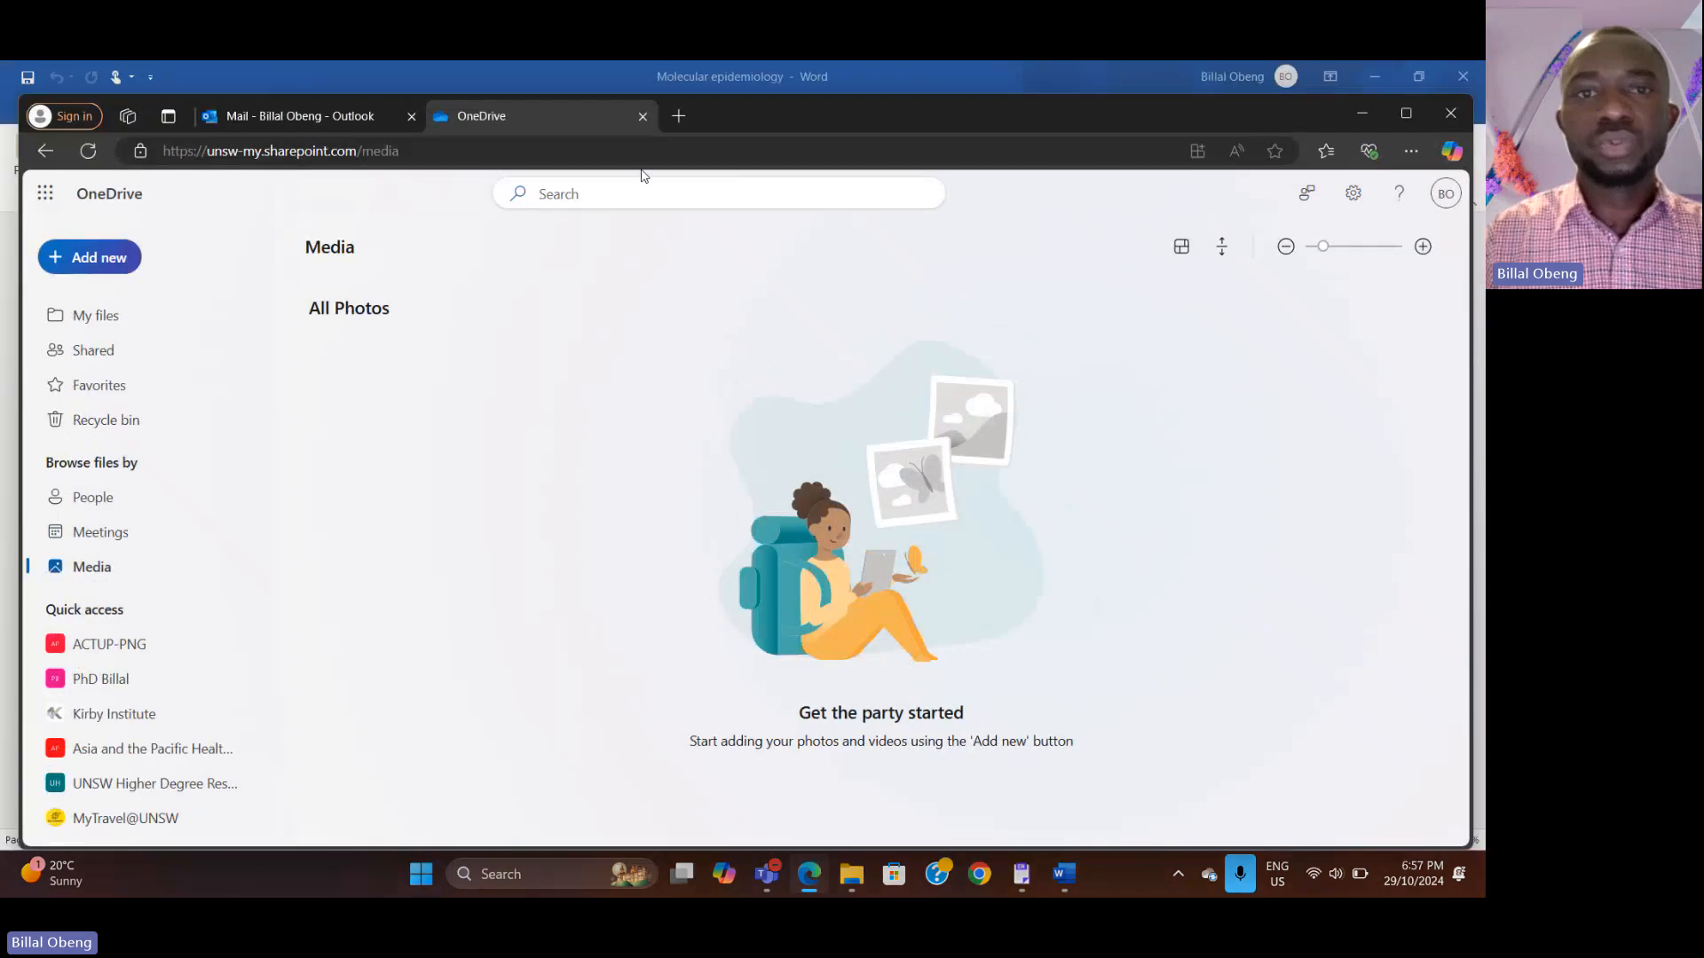
click(679, 116)
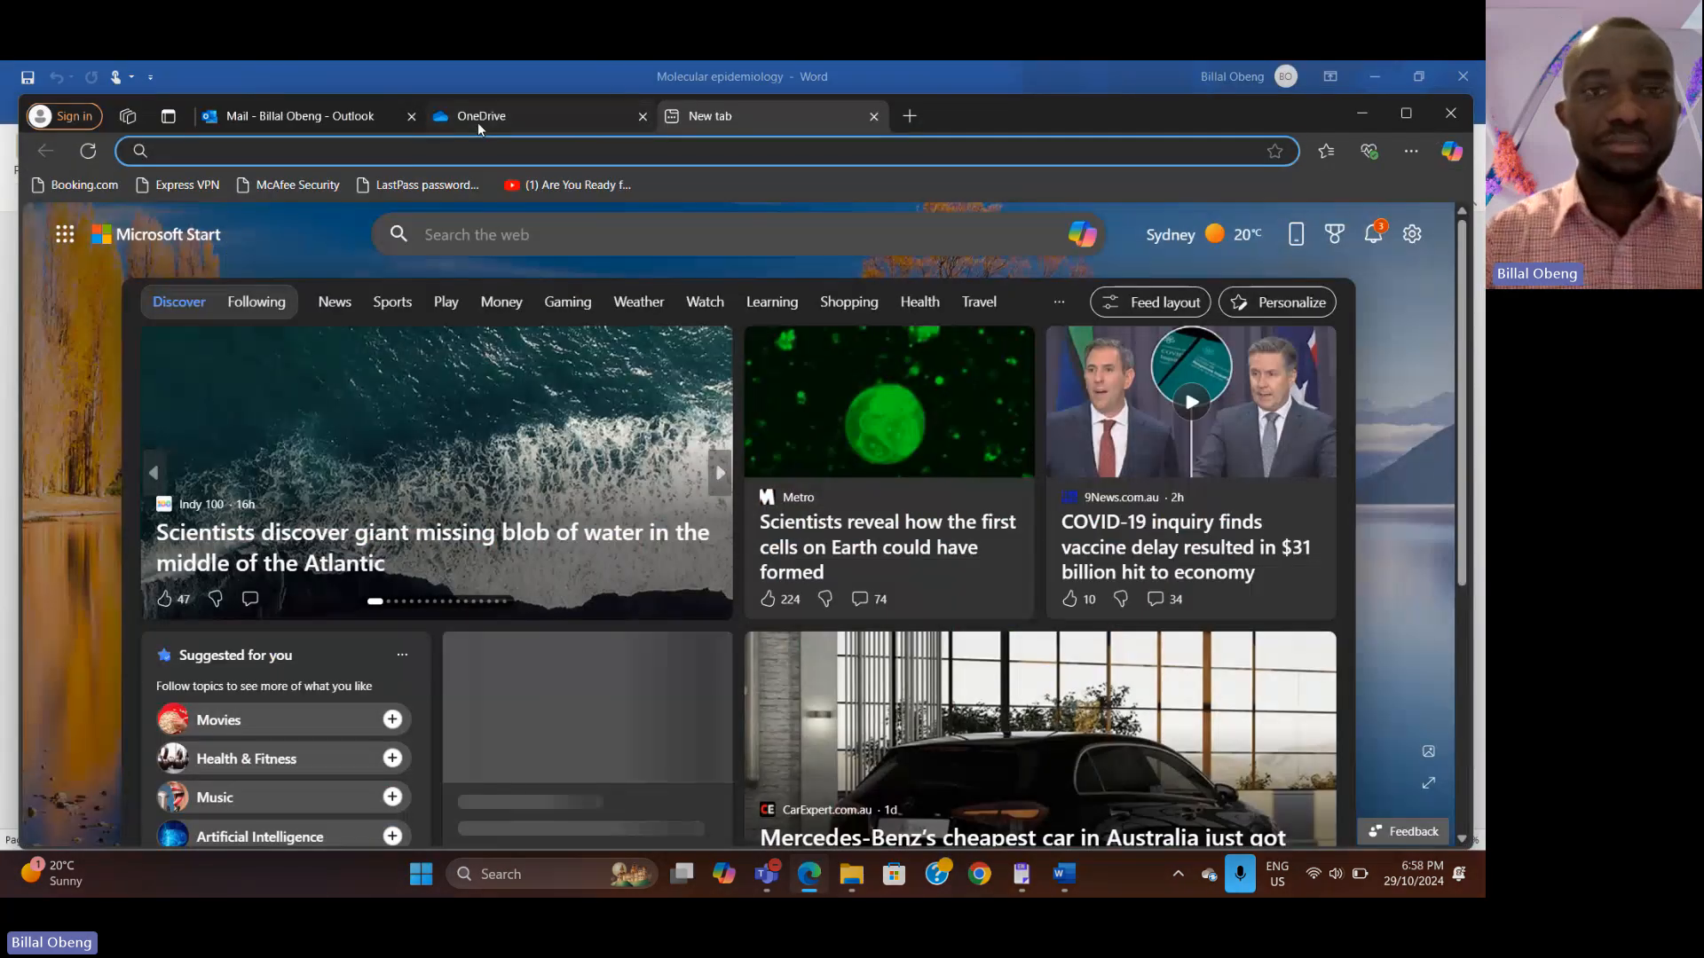
text(goo)
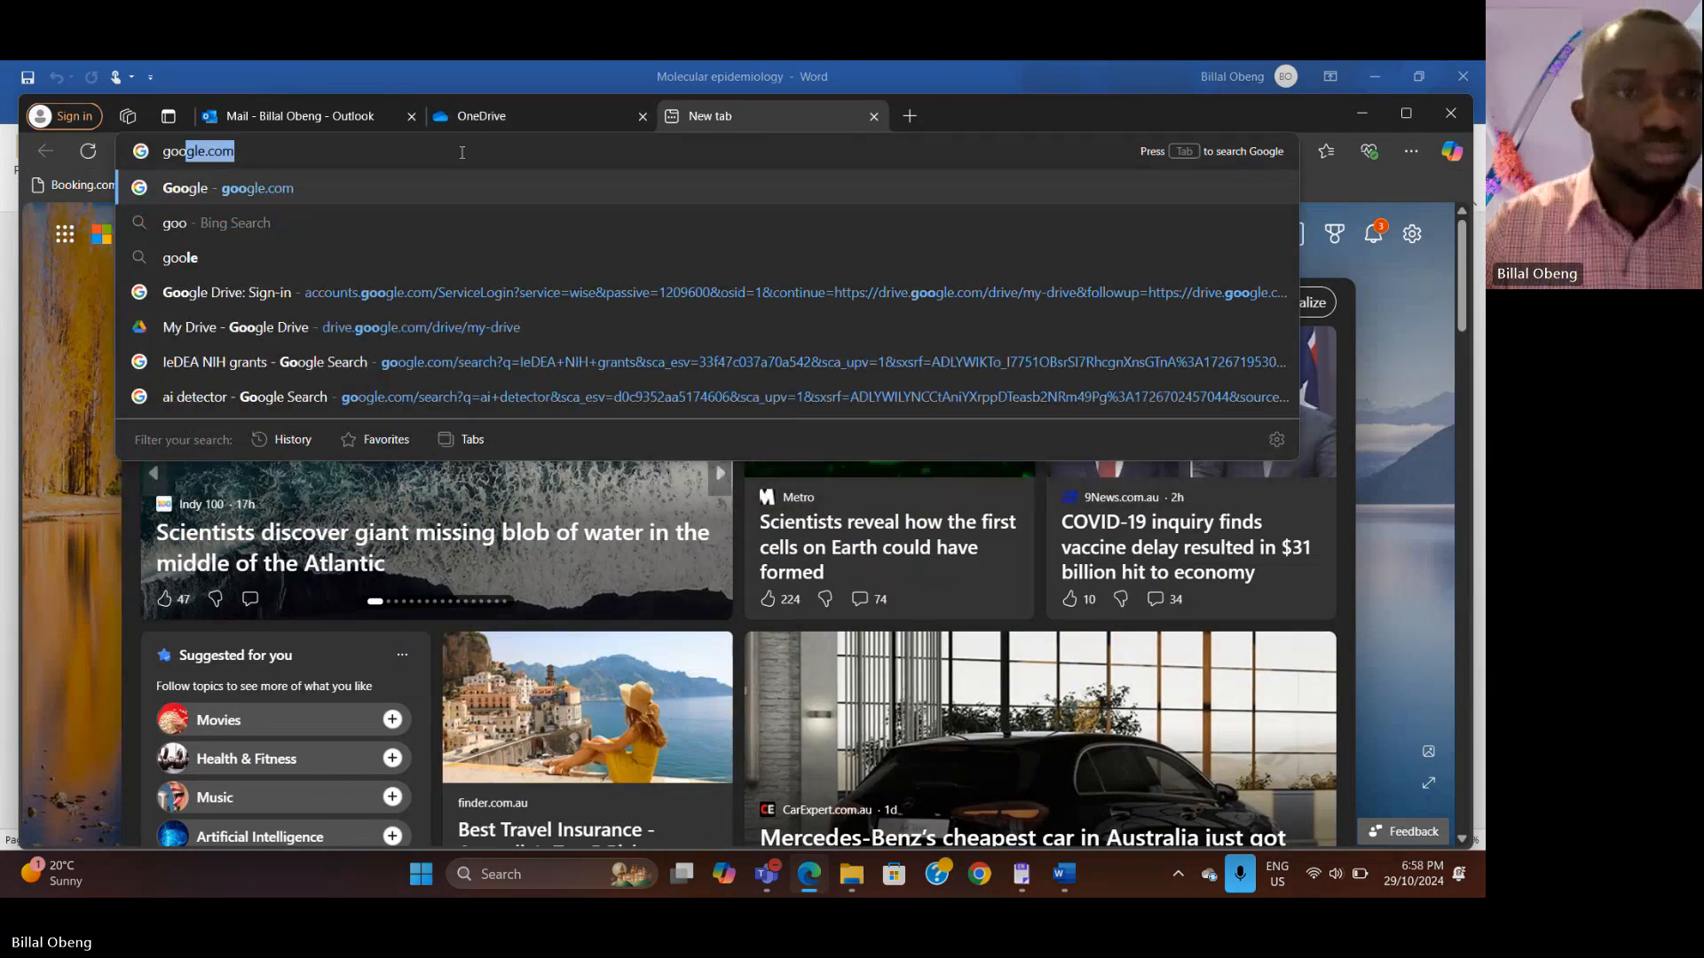
key(BackSpace)
key(BackSpace)
key(BackSpace)
key(BackSpace)
text(scholar.)
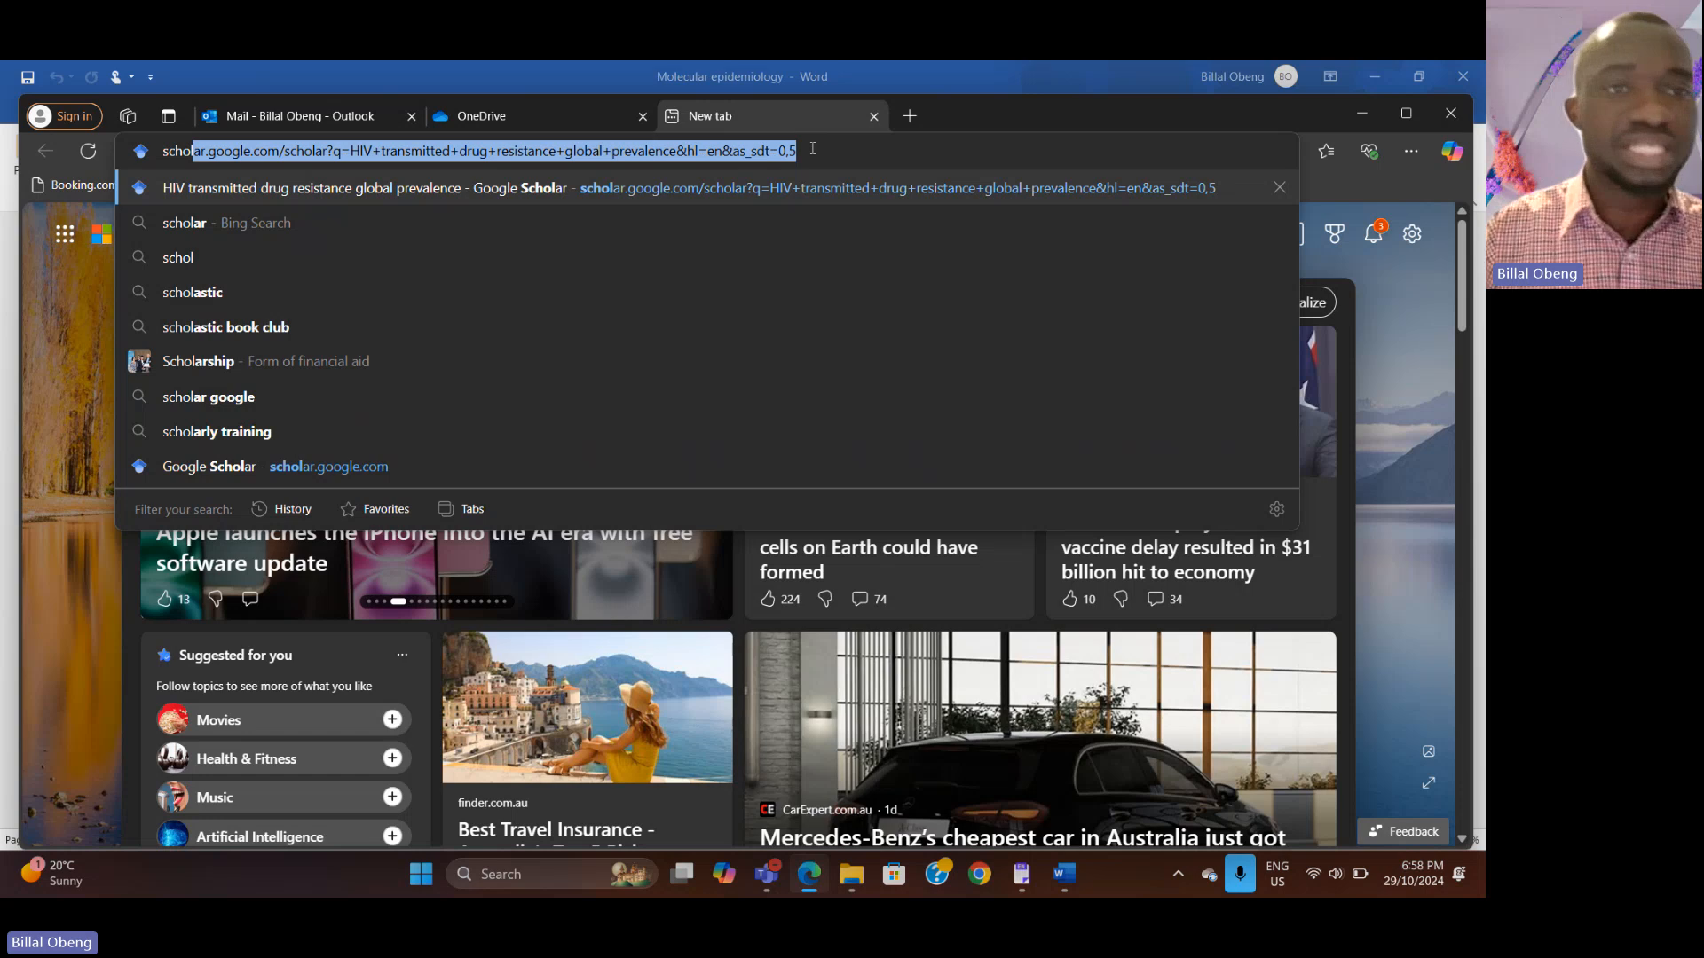
drag(812, 149, 286, 146)
key(Delete)
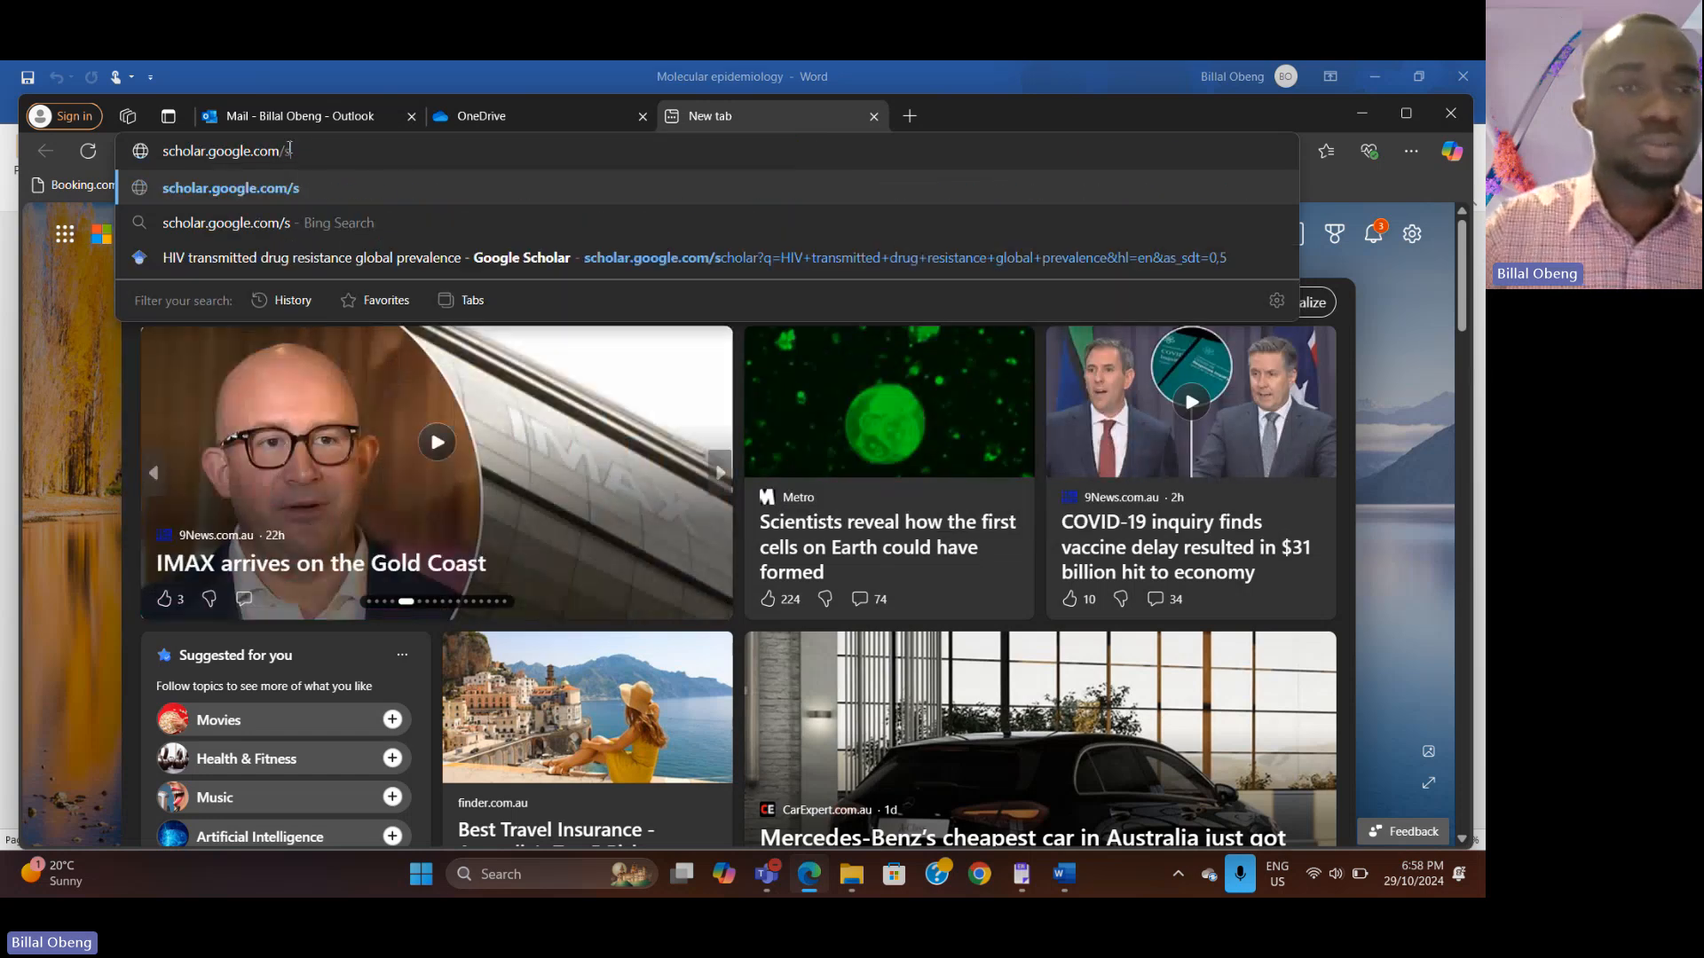
key(Return)
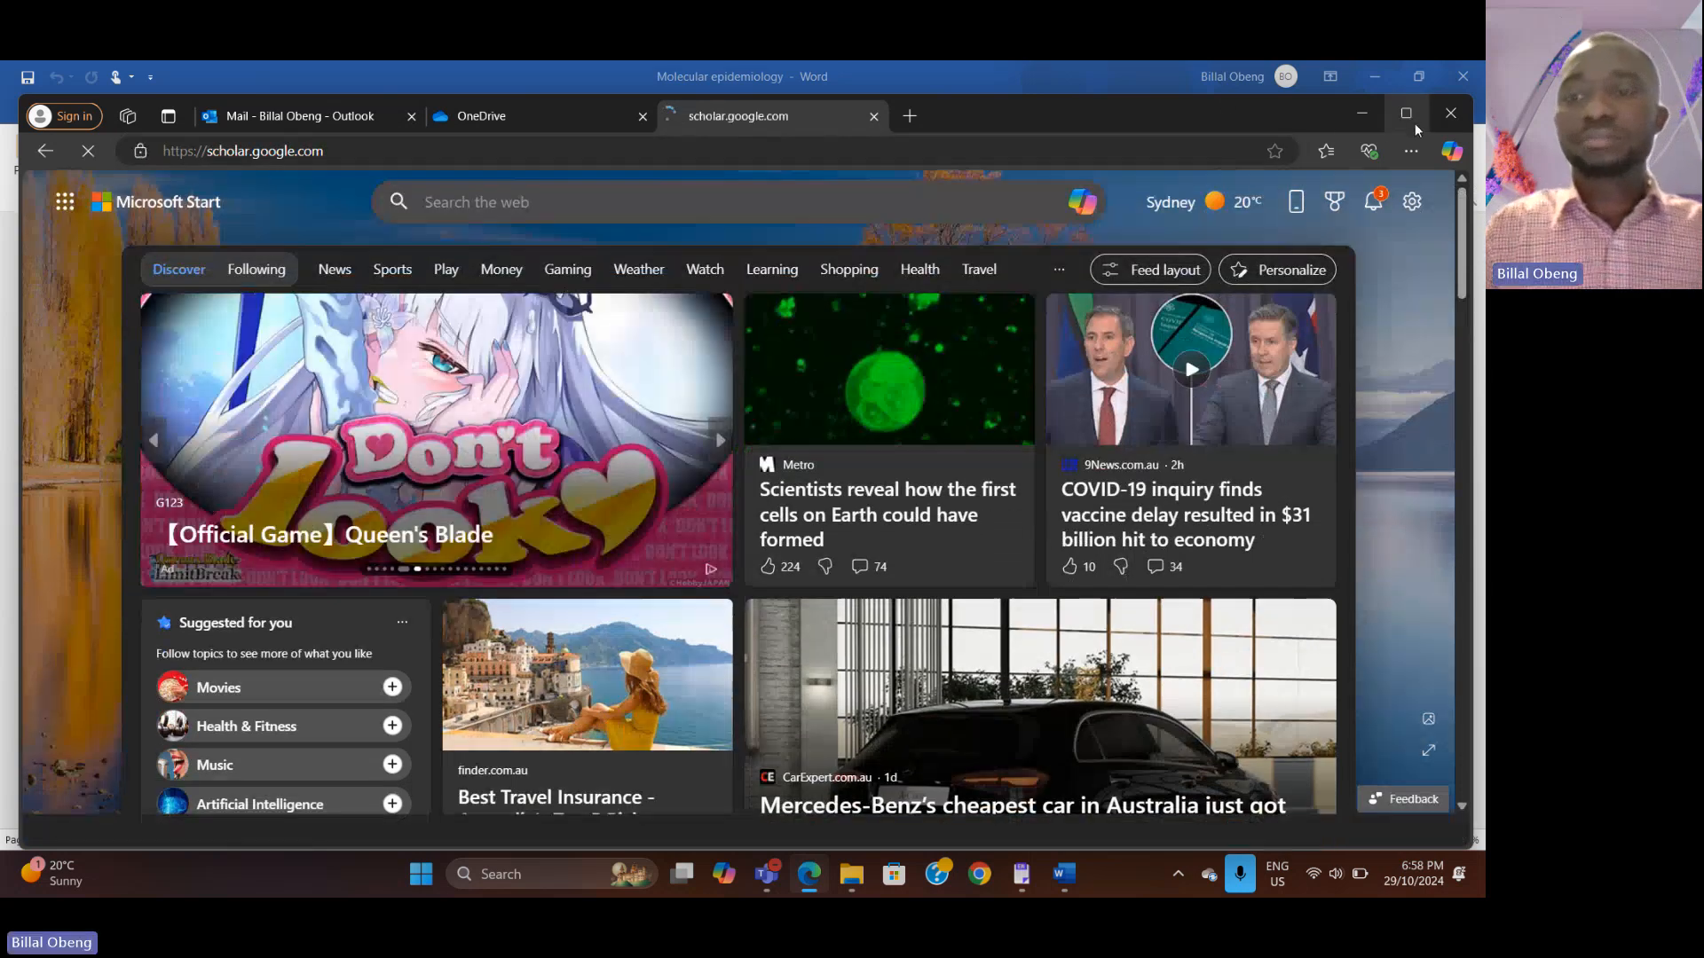
mouse_move(1413, 124)
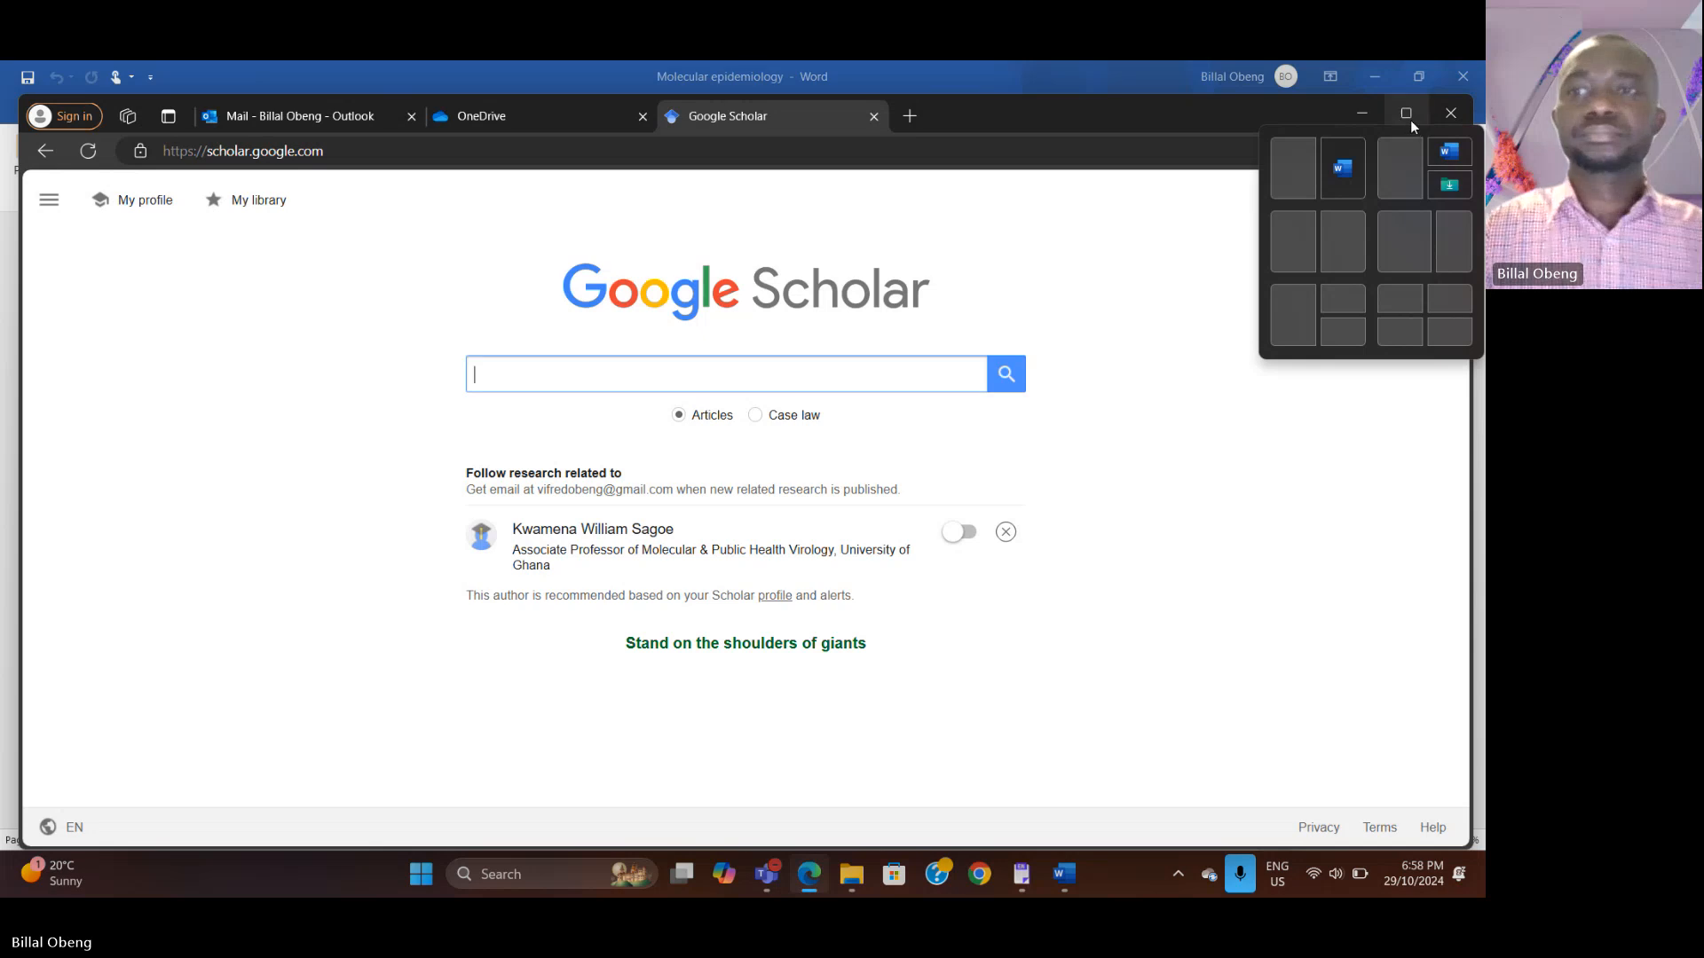
click(1409, 119)
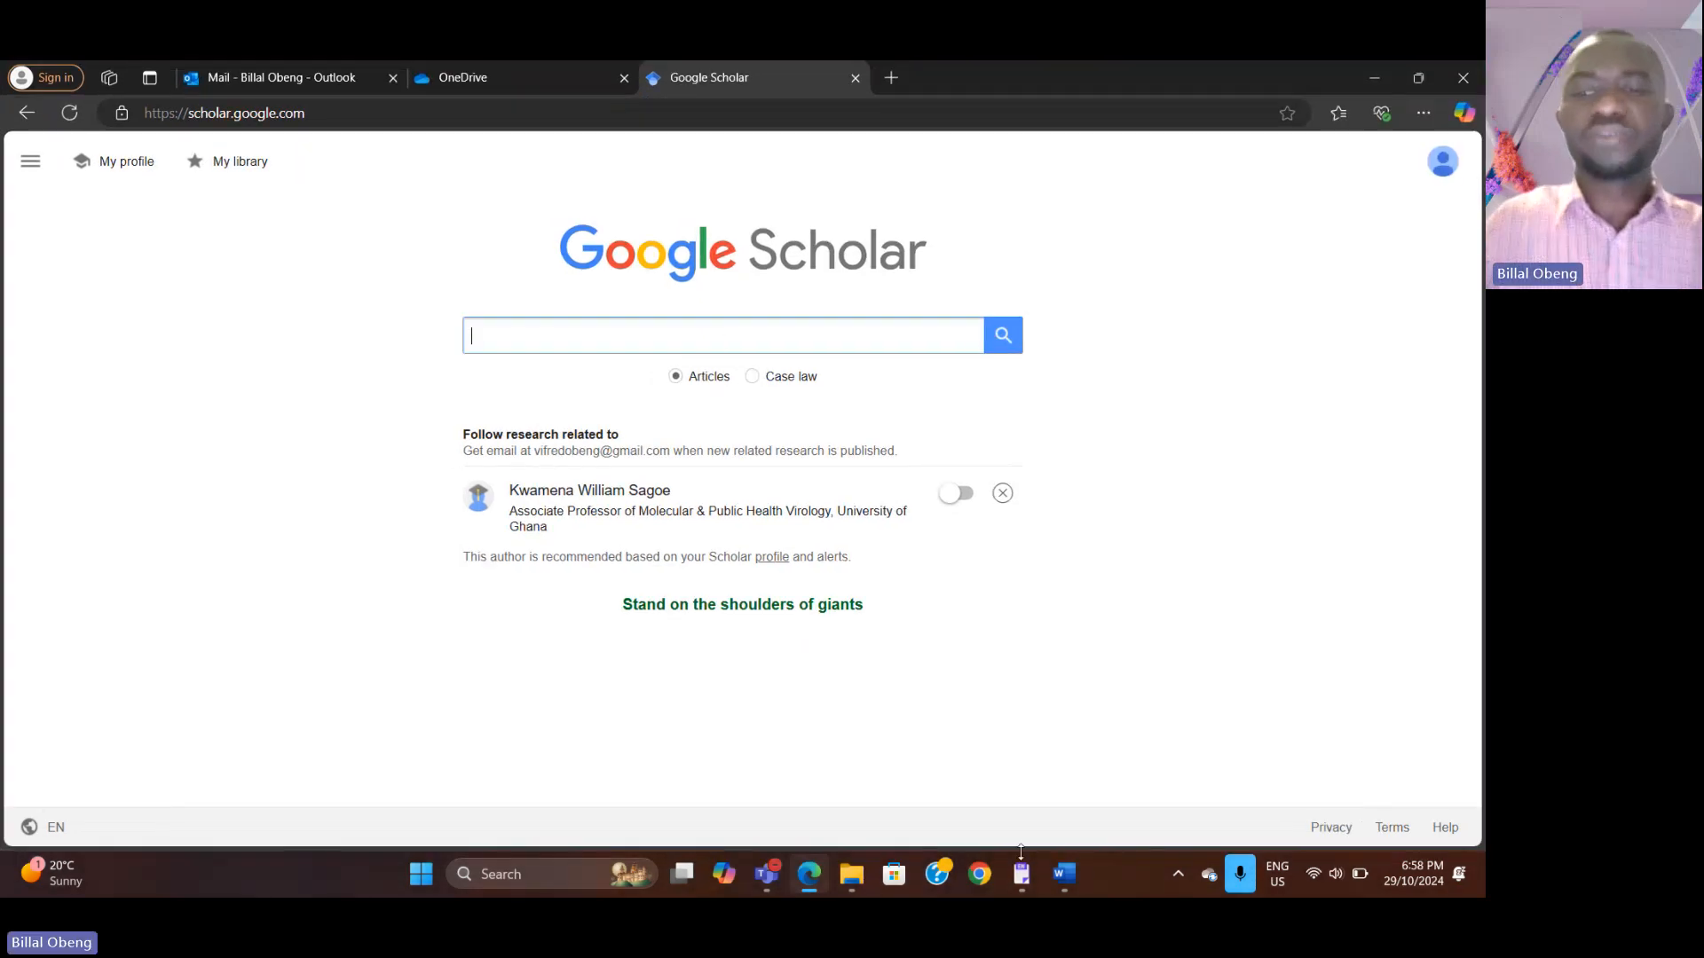
Step: Dismiss the recommended author suggestion on the Google Scholar homepage
mouse_move(1074, 872)
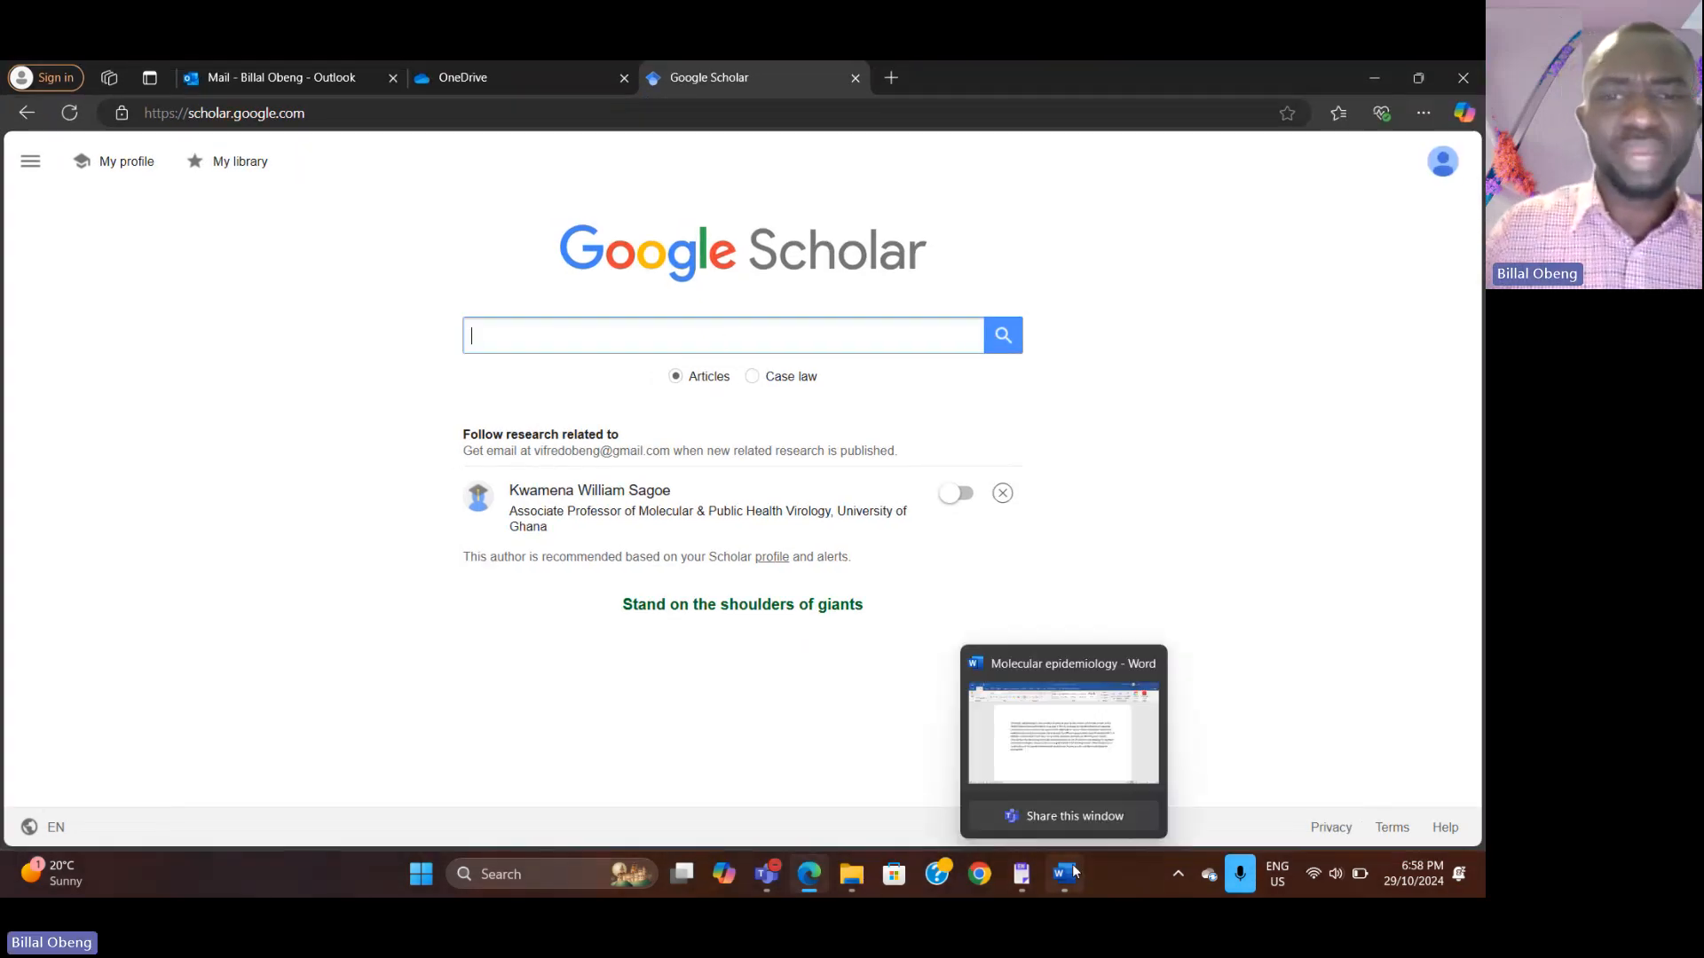
click(1074, 872)
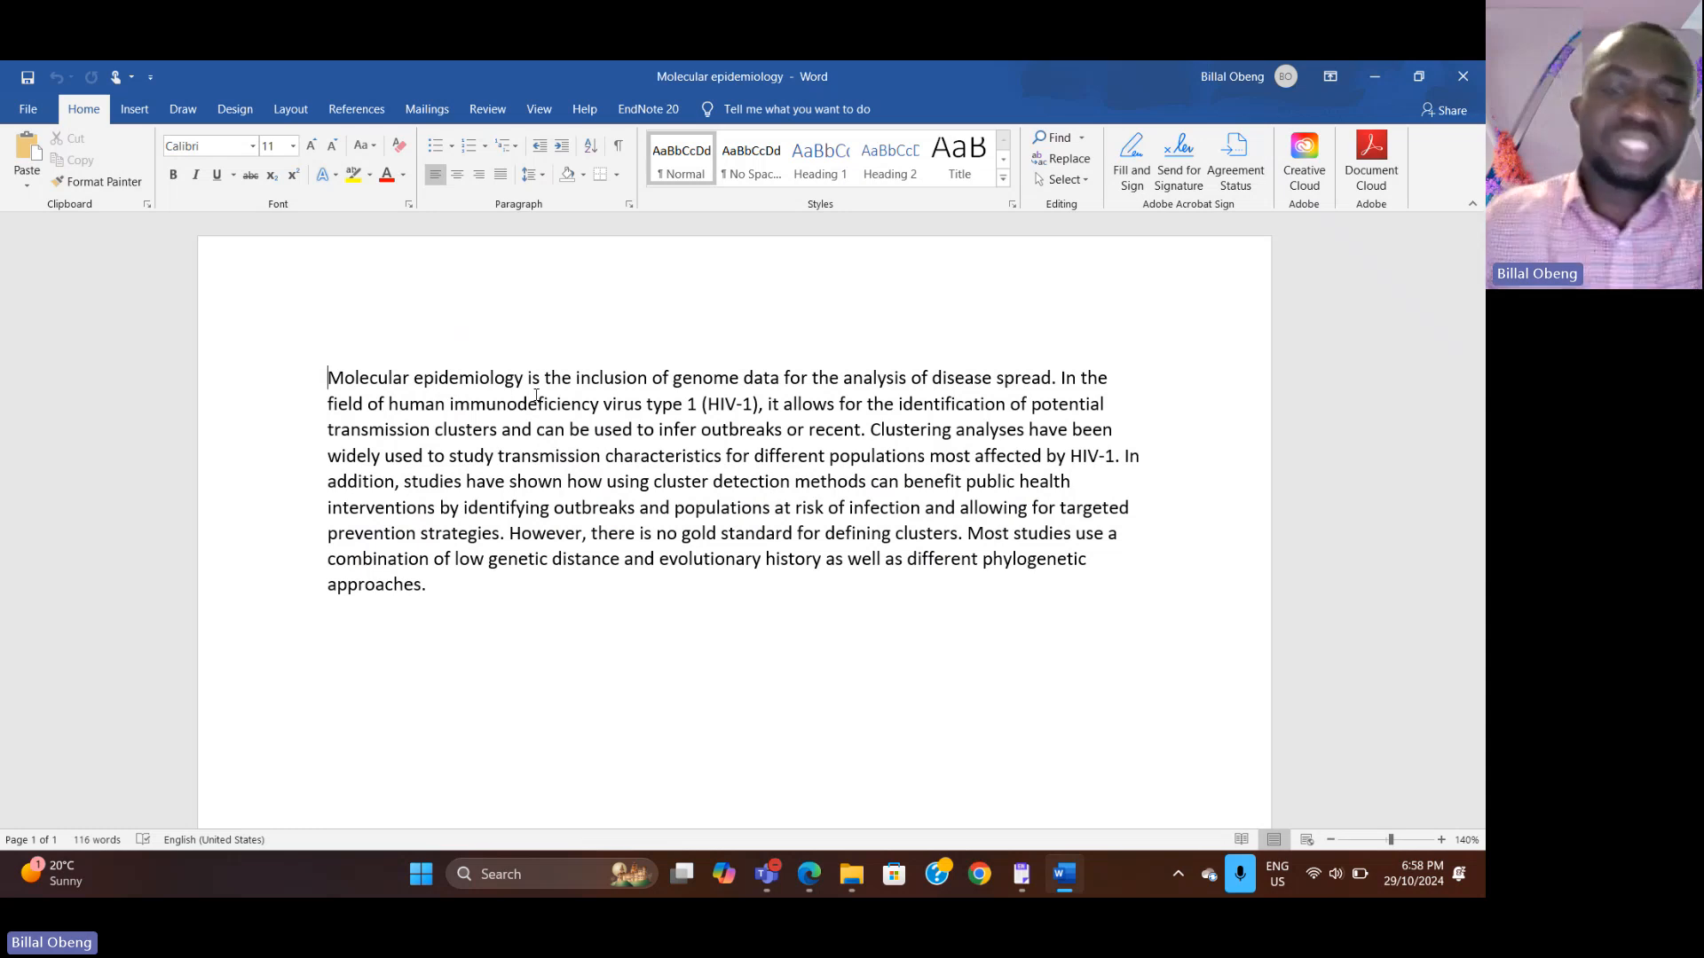
click(806, 876)
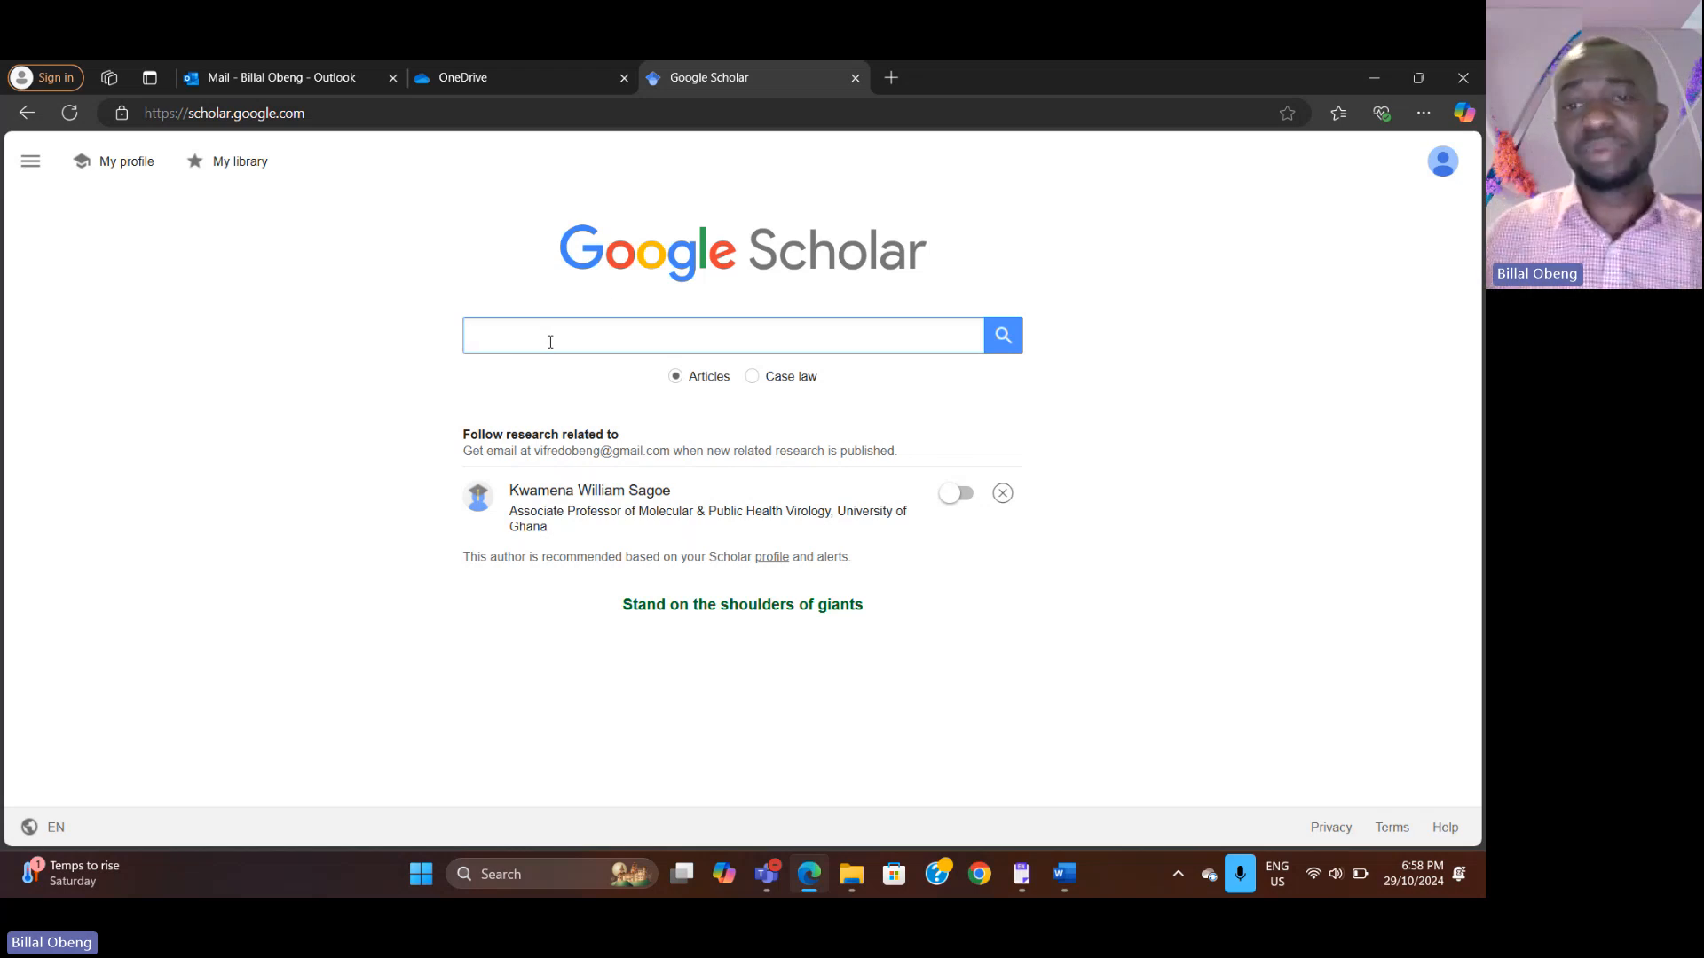
click(1002, 494)
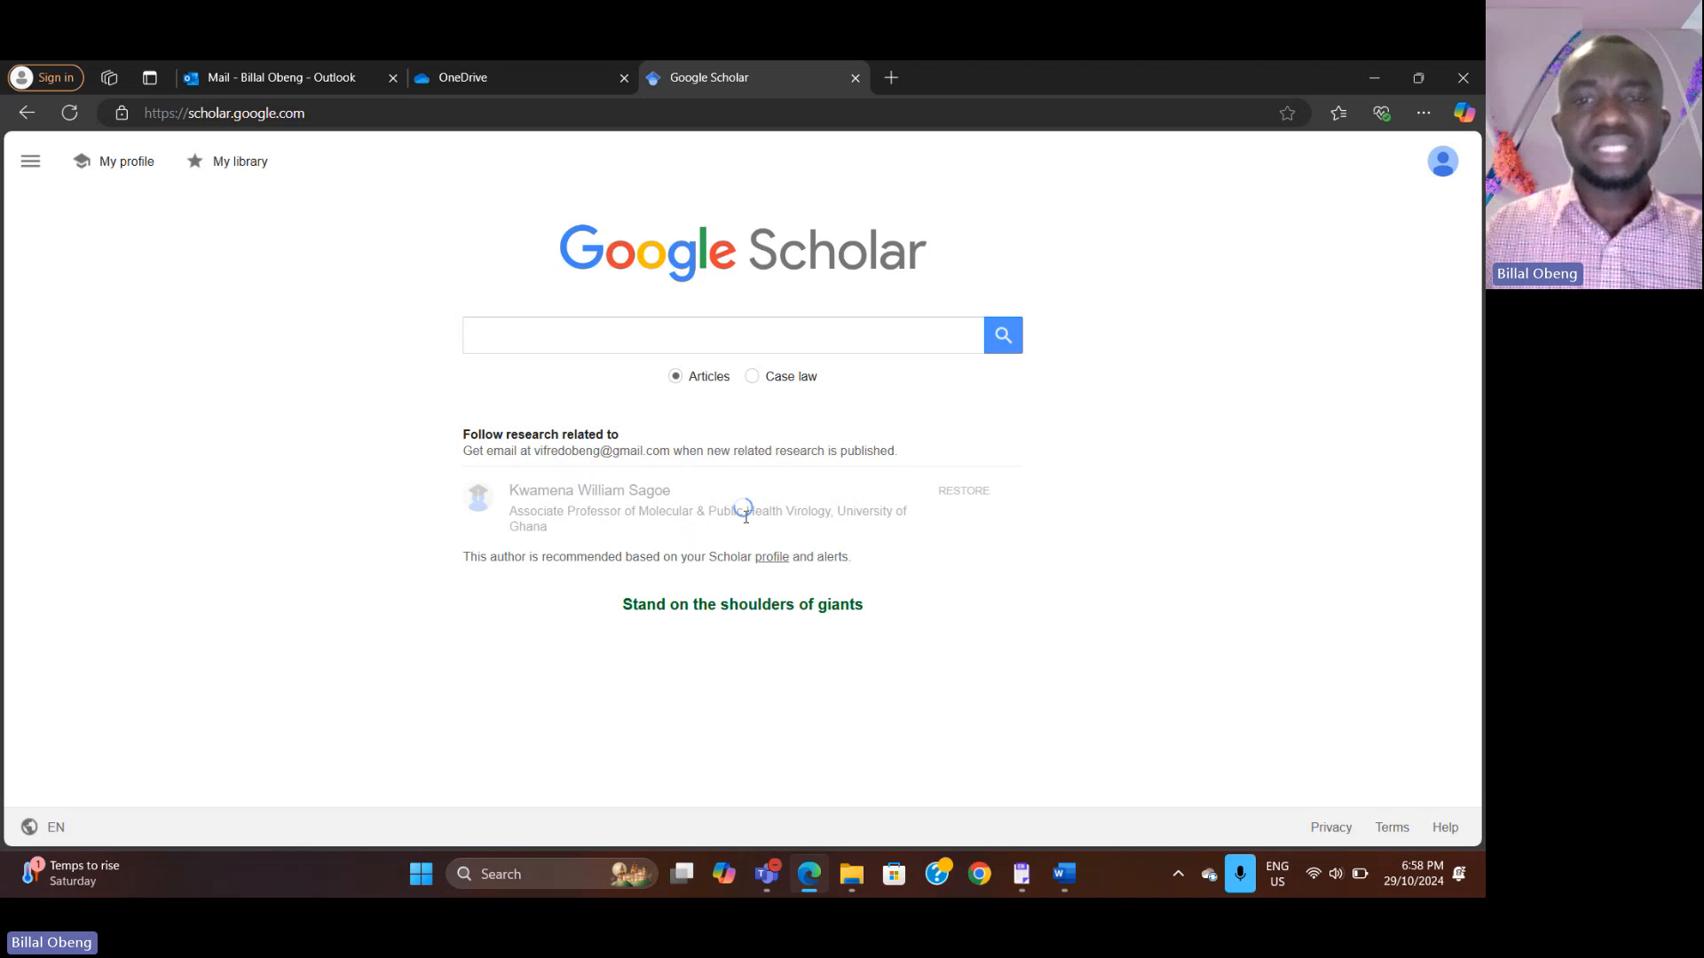
click(554, 339)
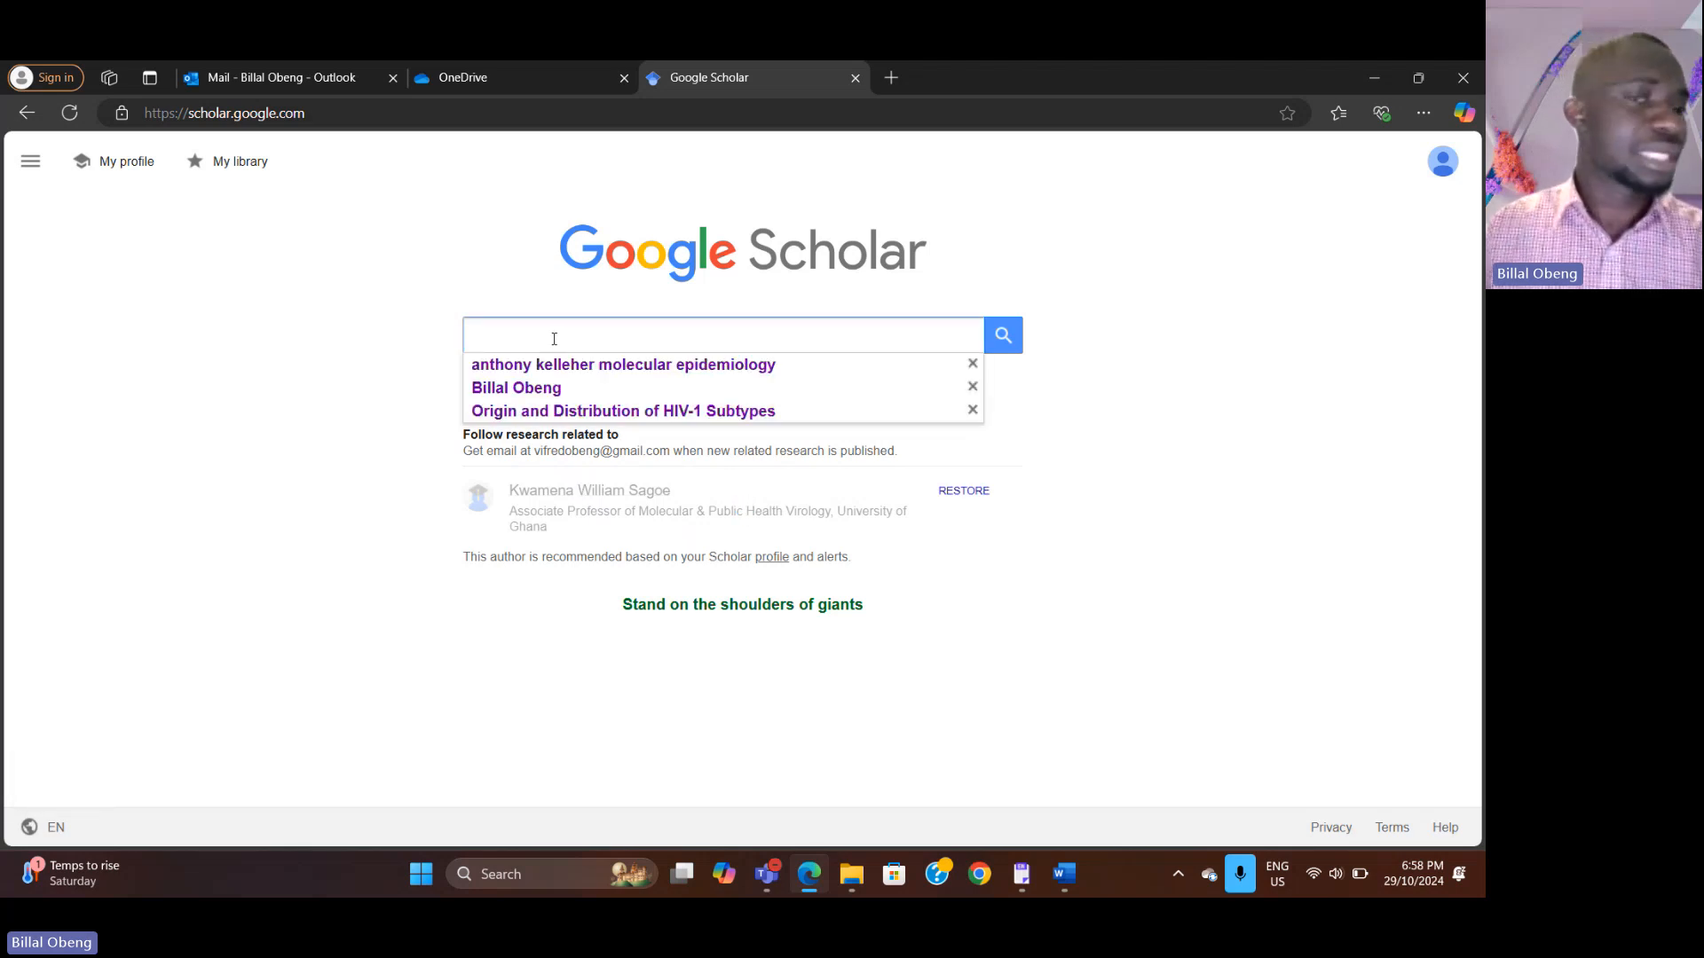
Step: Copy the document's first sentence and search Google Scholar for it
click(1065, 879)
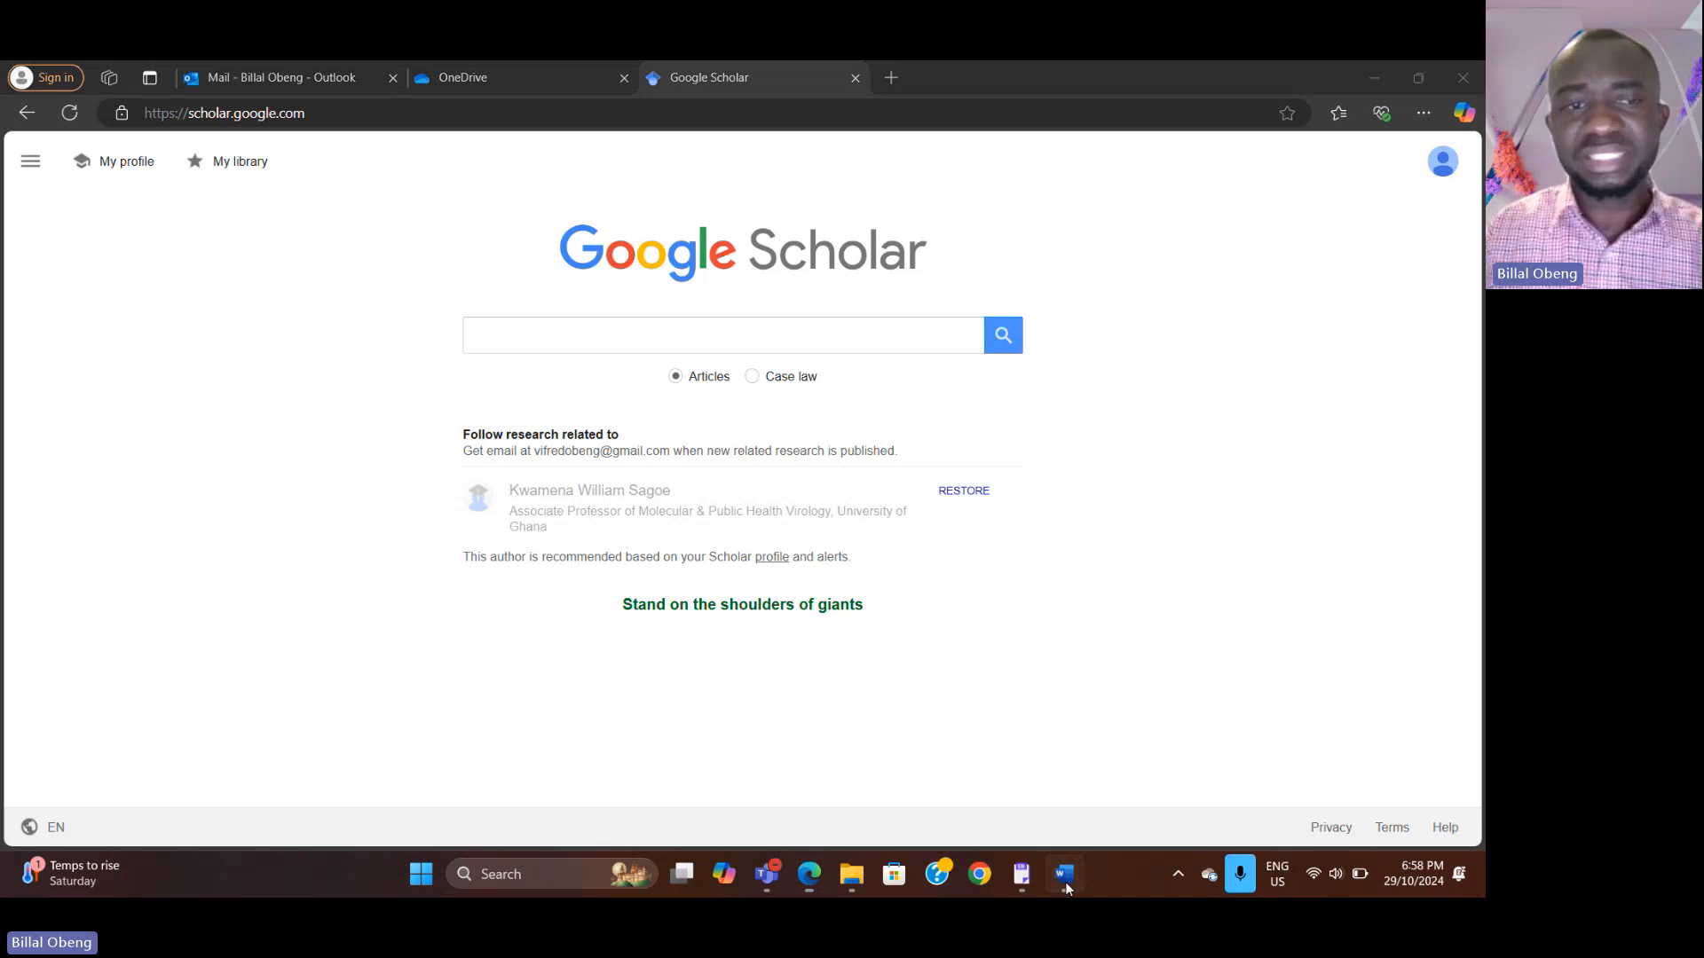
drag(328, 378, 1047, 381)
key(ctrl+c)
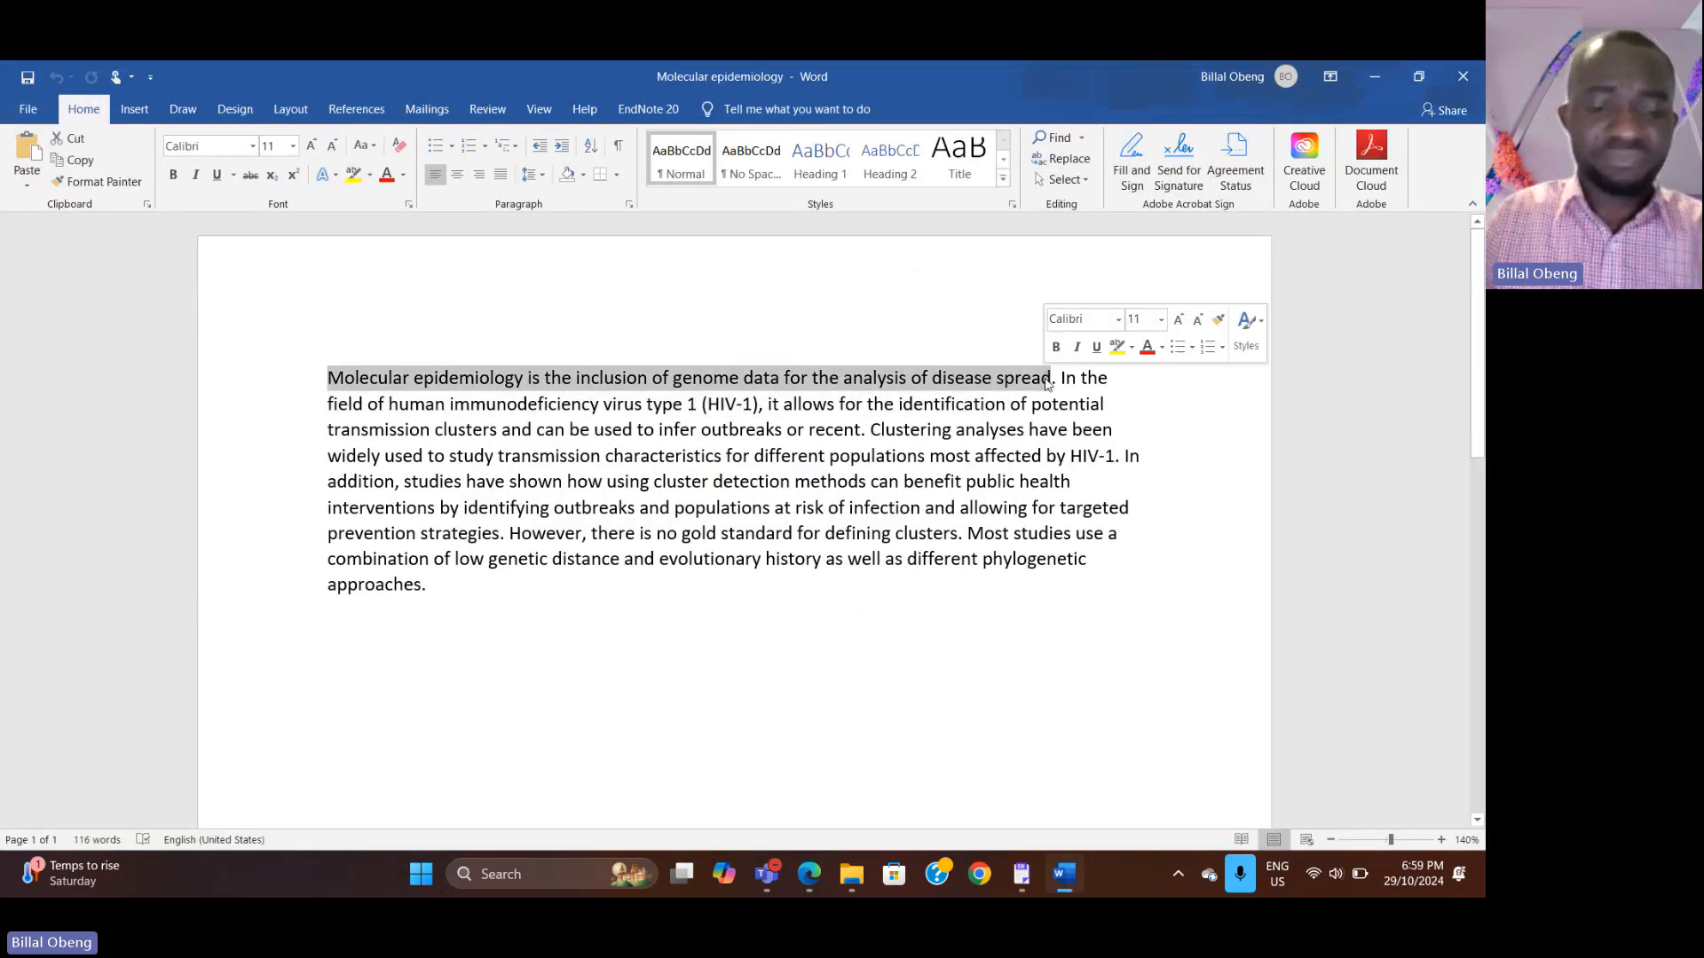
click(810, 877)
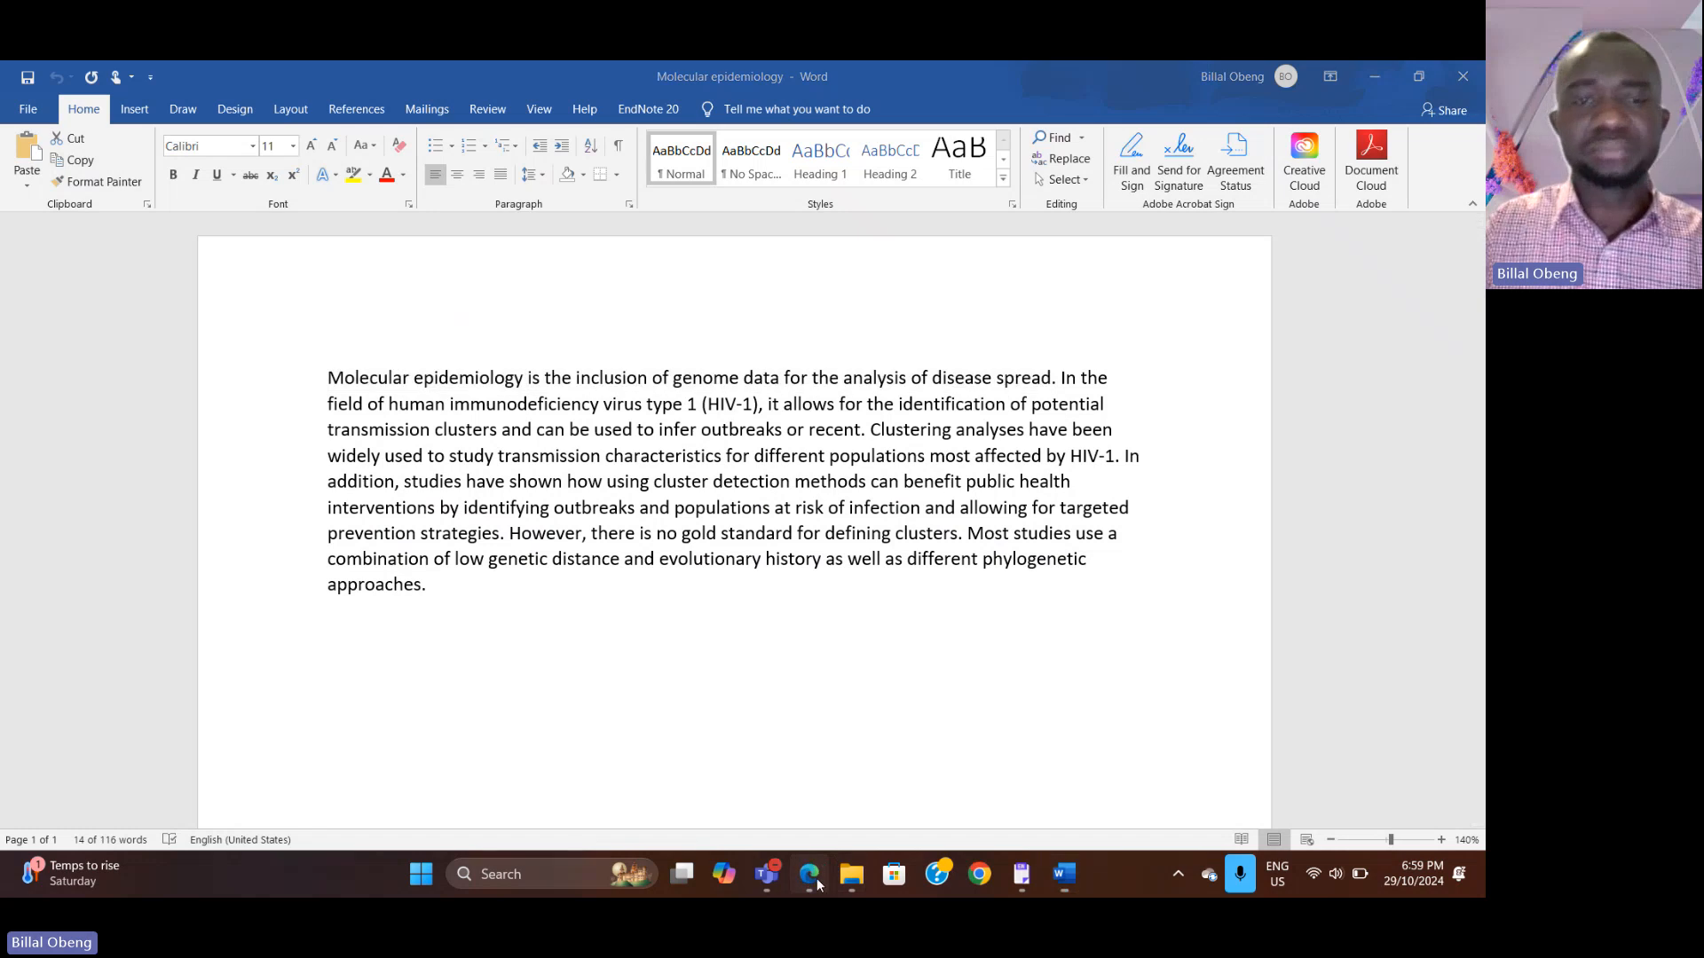
click(544, 336)
key(ctrl+v)
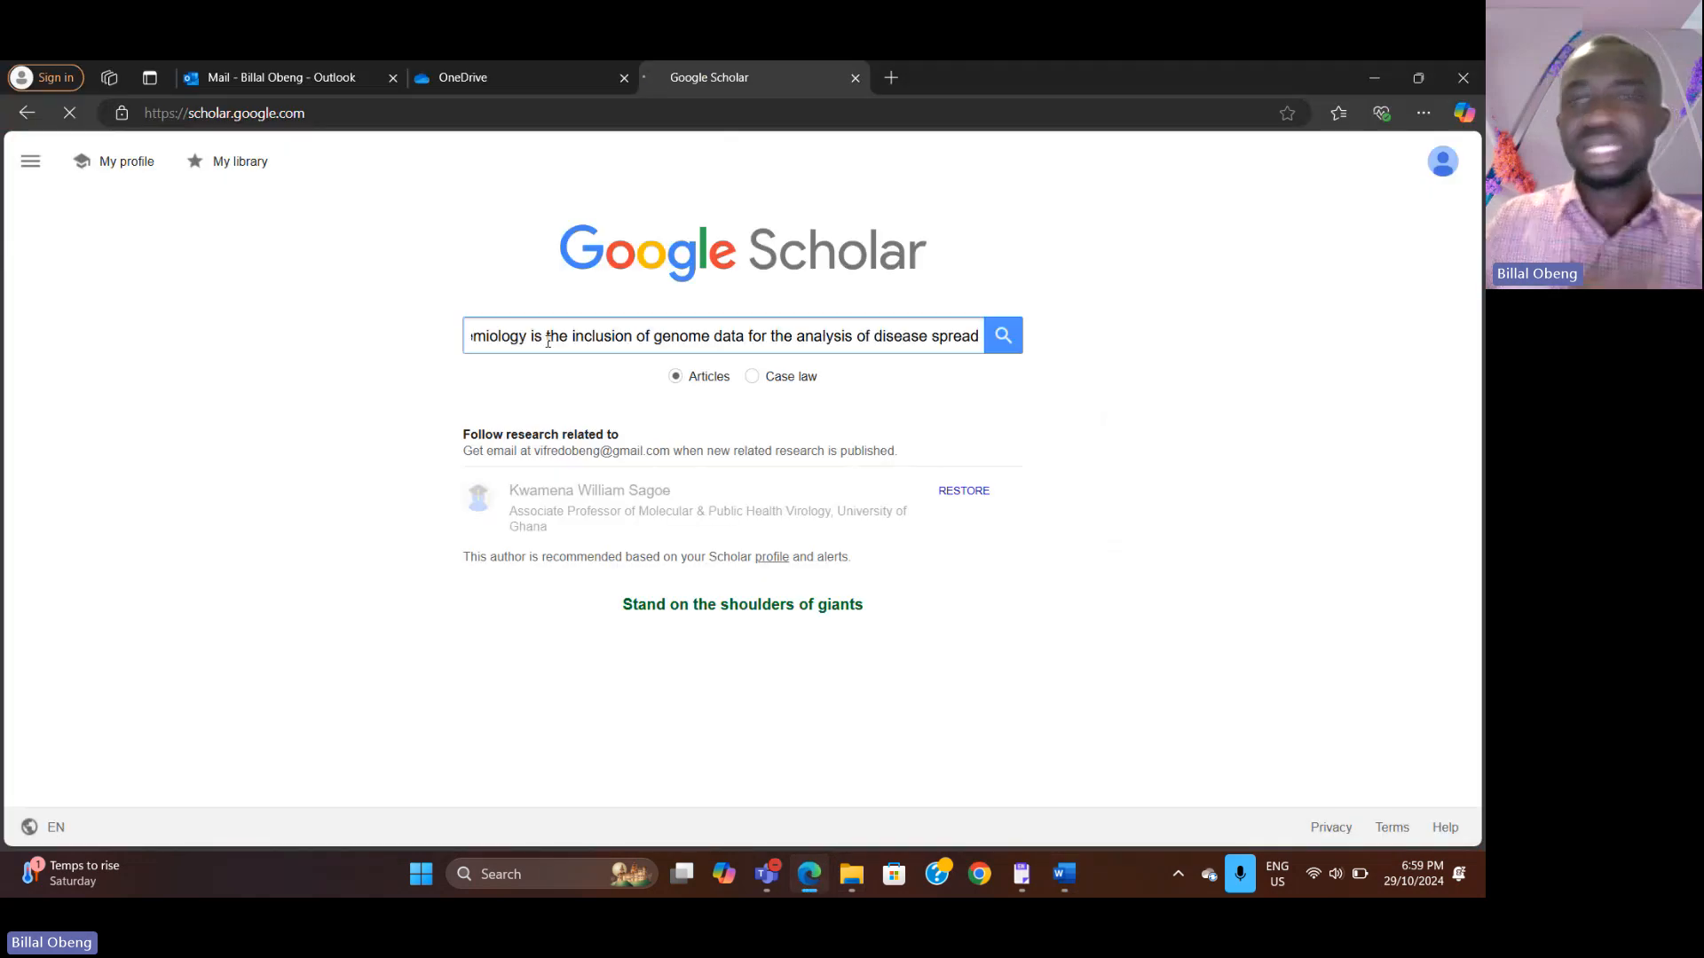
key(Return)
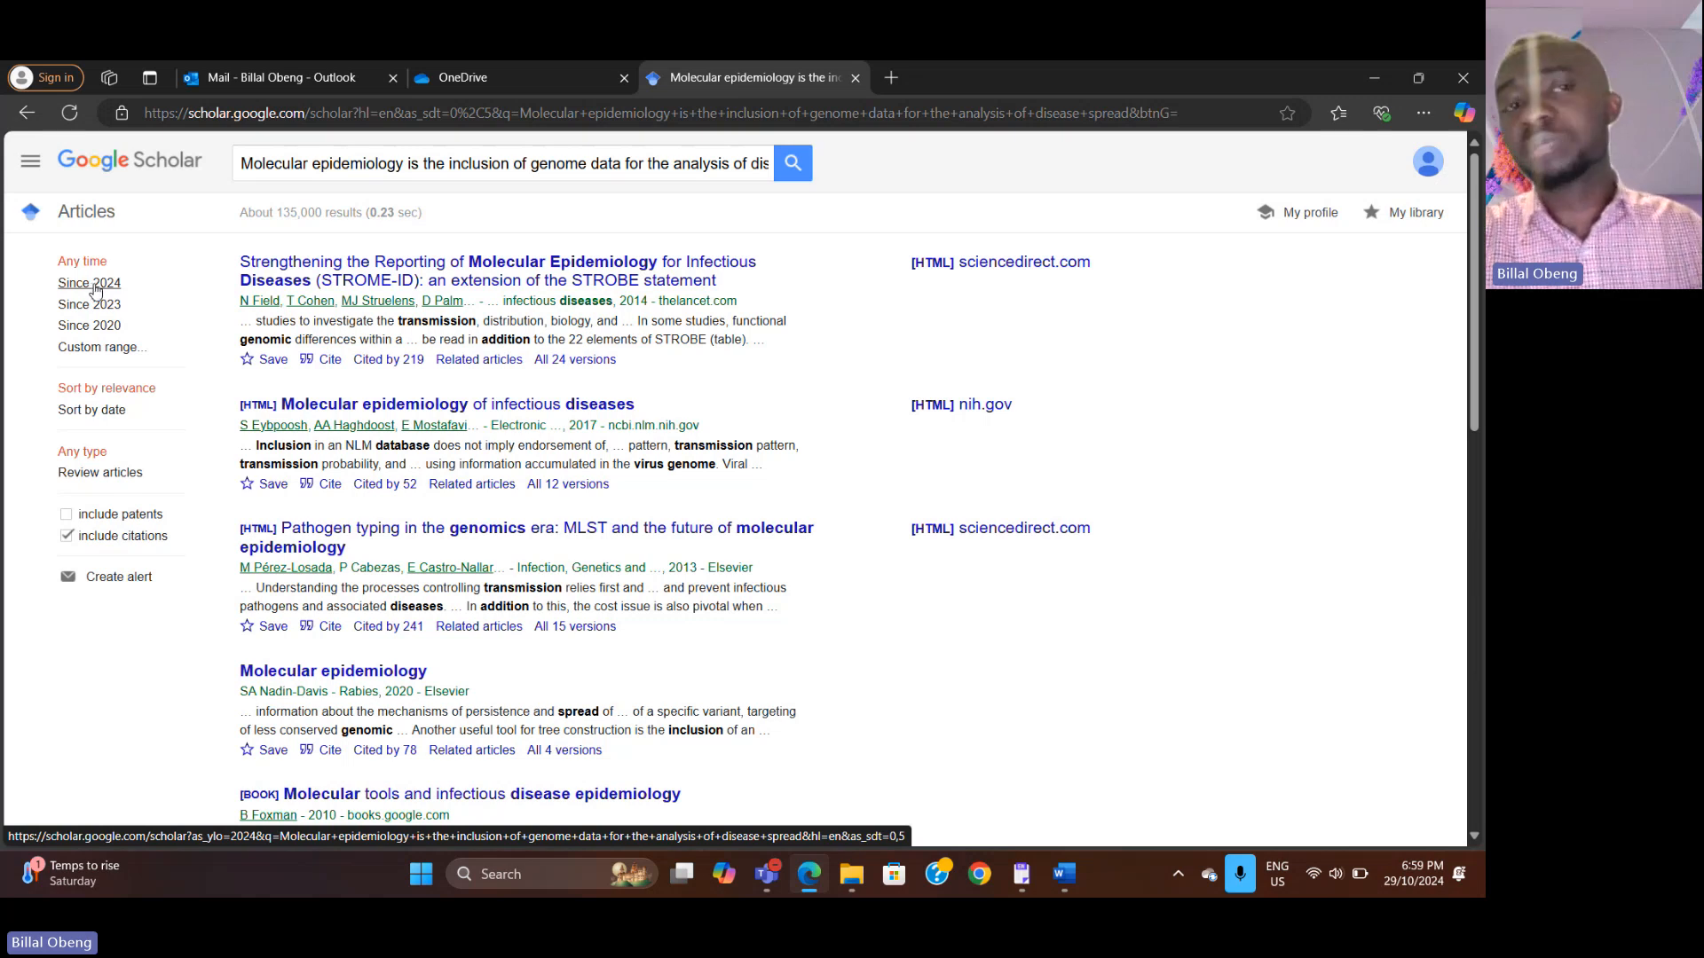
Step: Filter the search results to Since 2024 and scroll through the listed articles
click(93, 284)
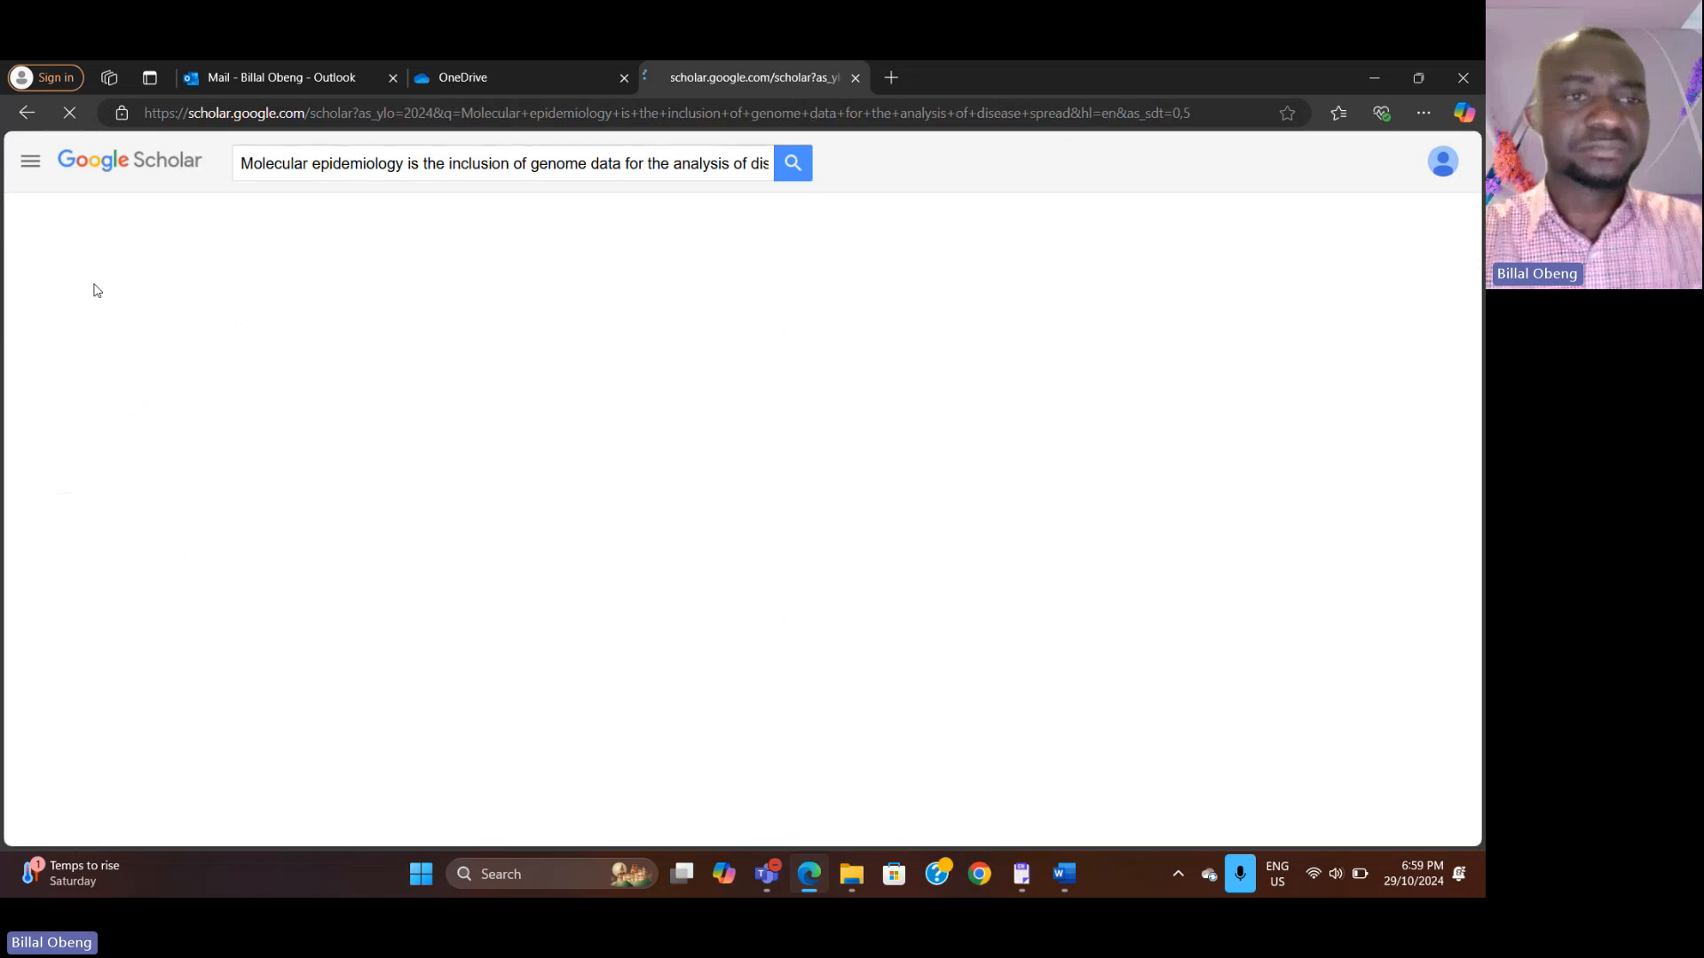
scroll(455, 454, down, 4)
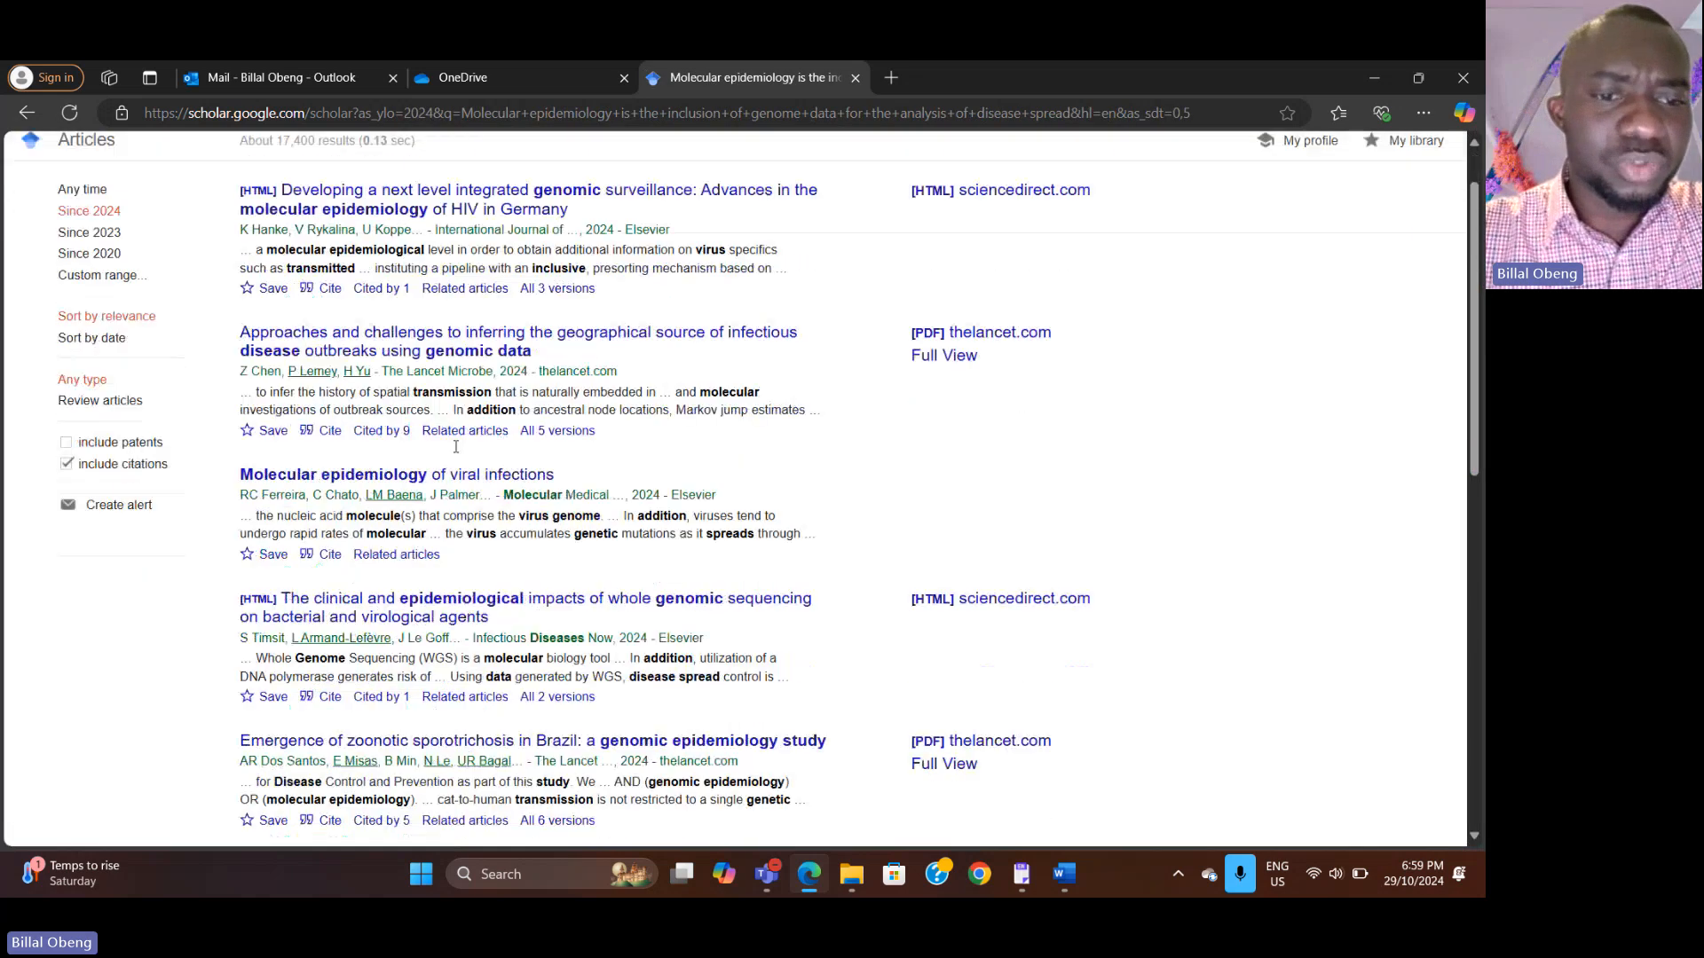
scroll(455, 454, down, 4)
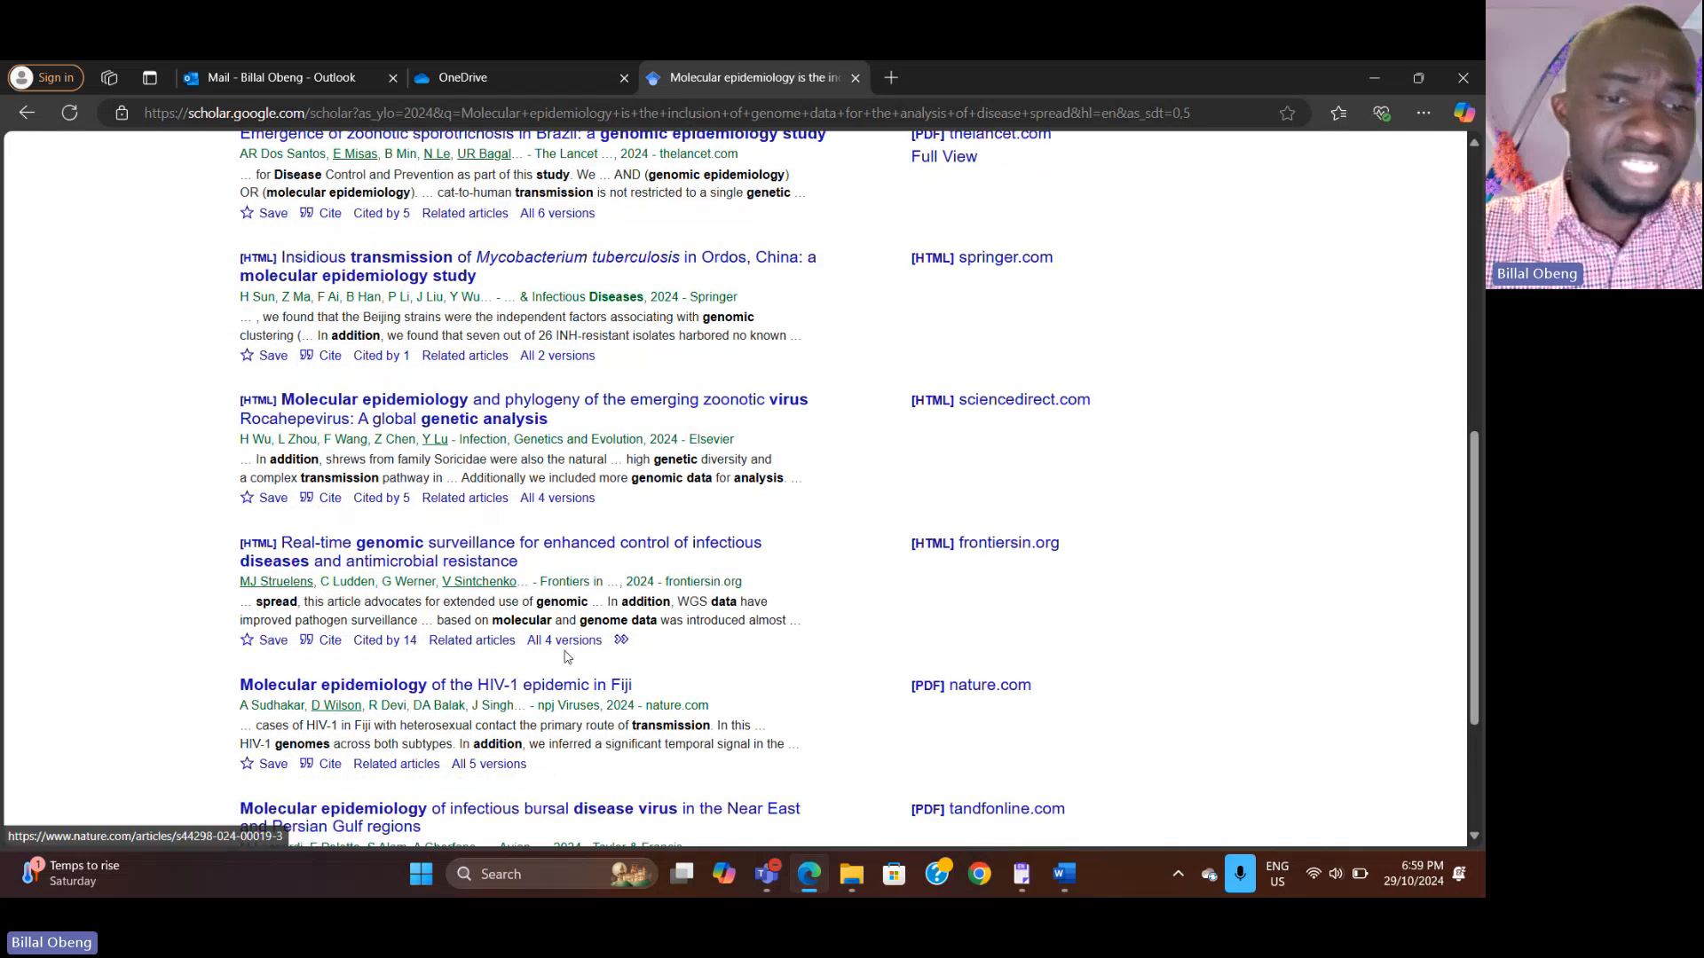
scroll(511, 588, up, 3)
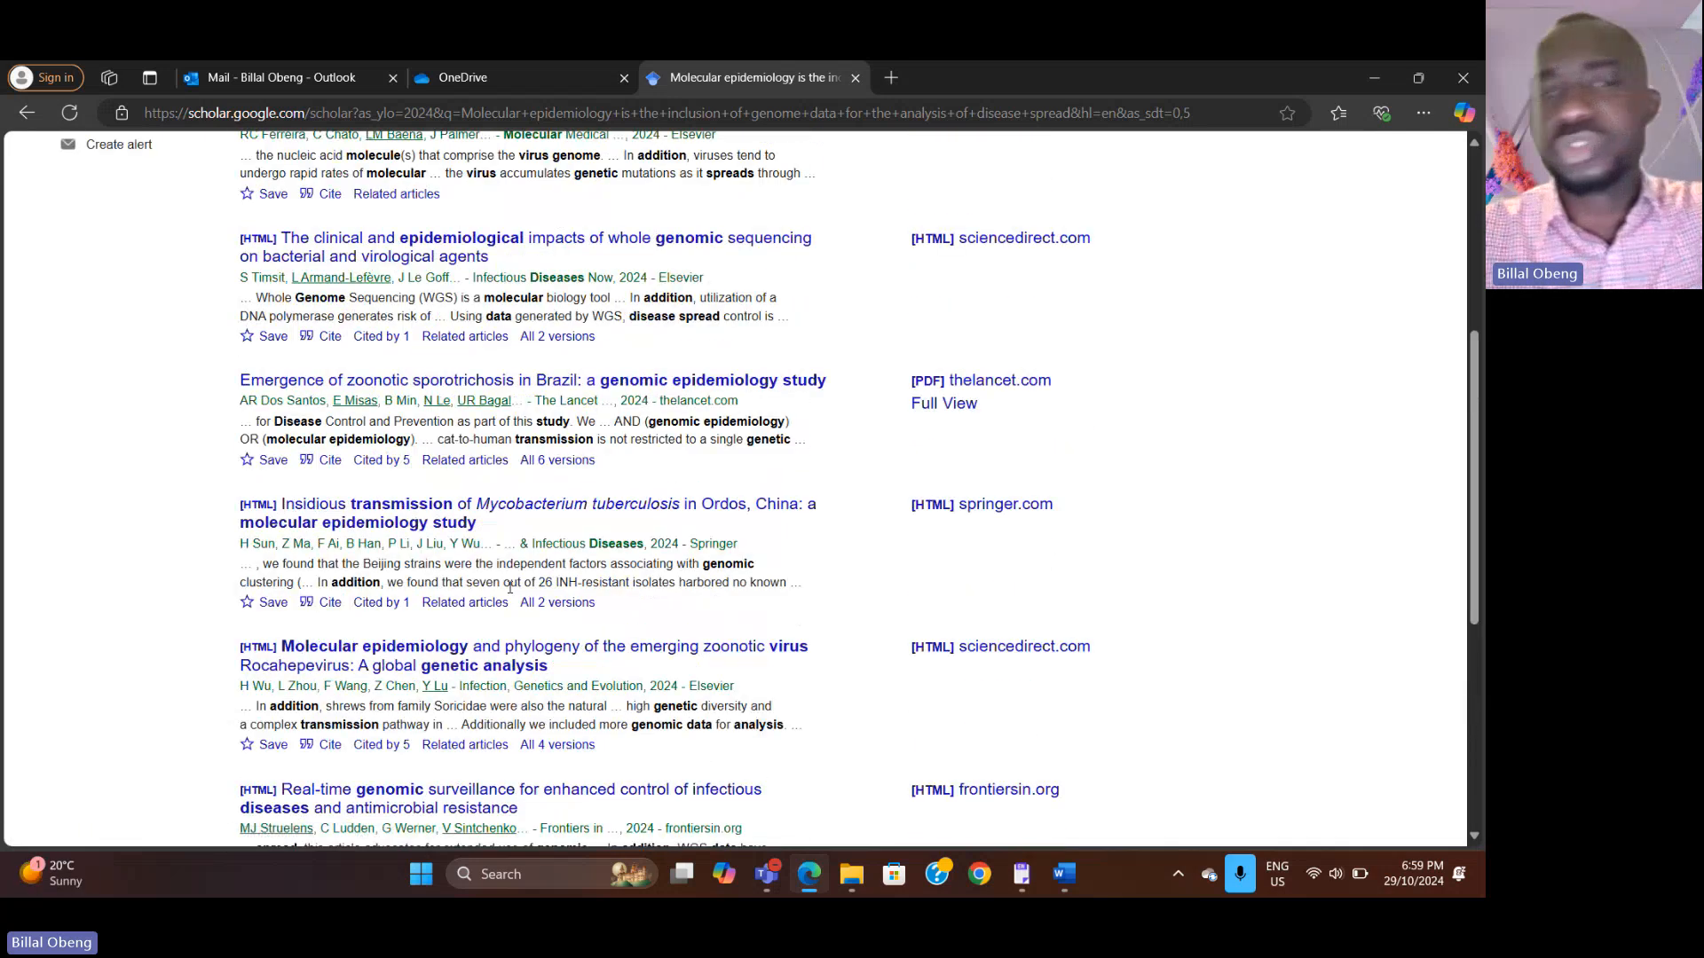
scroll(511, 588, up, 5)
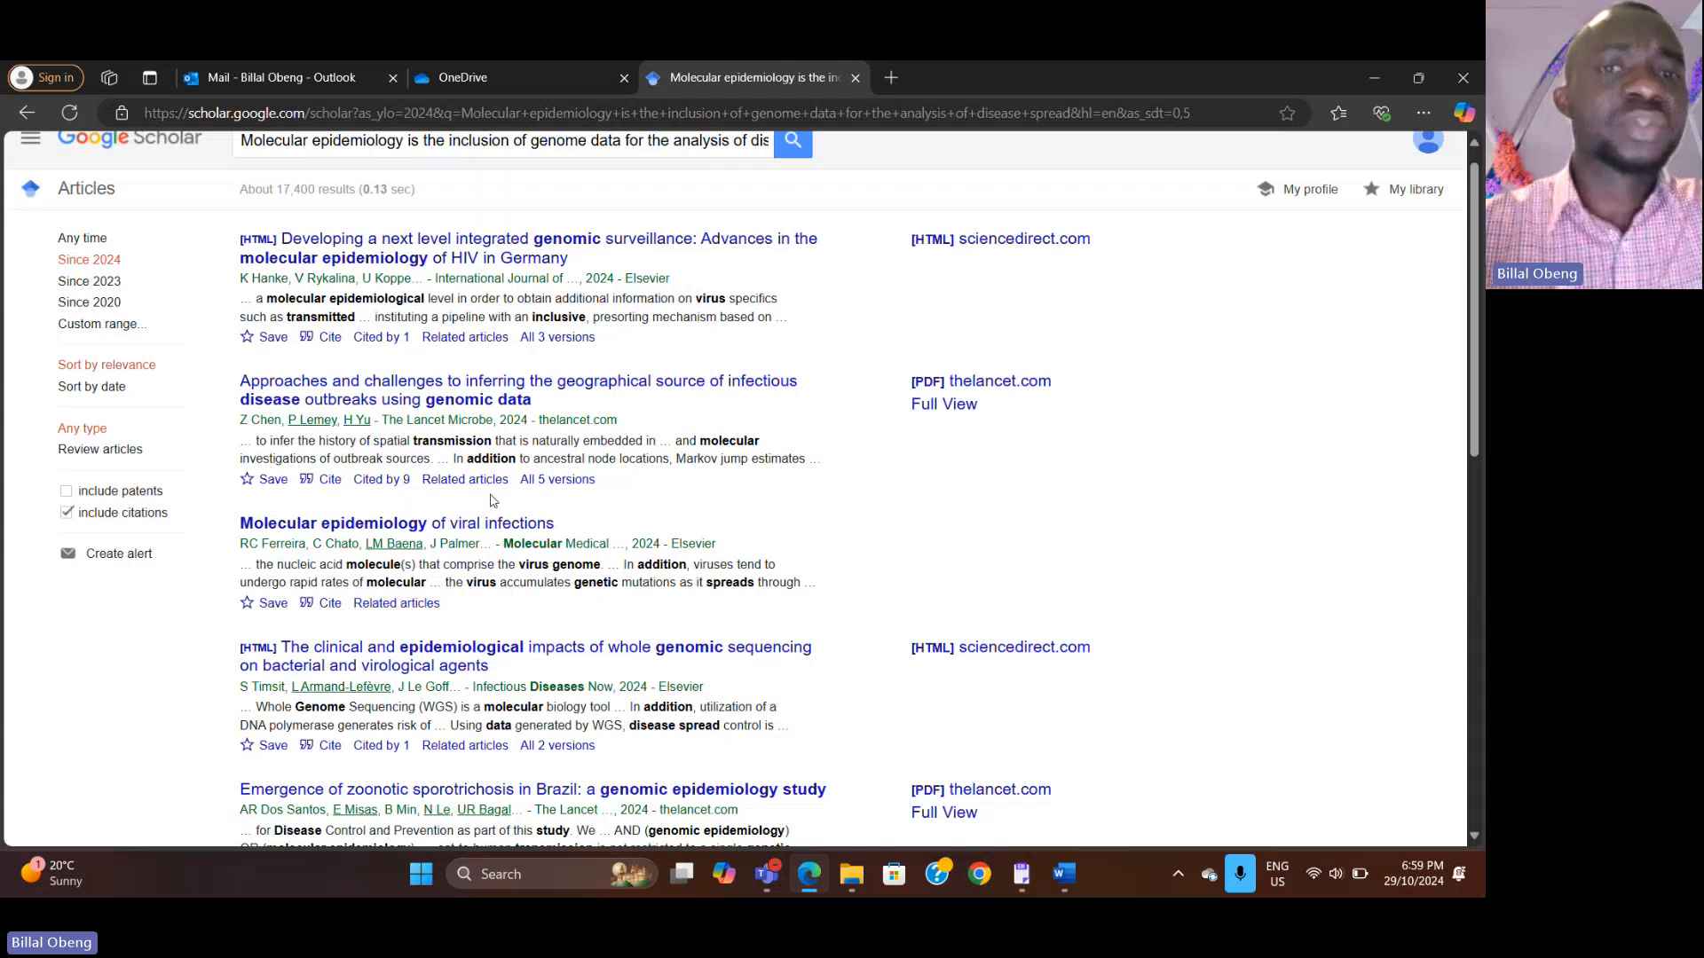
Step: Add the author's full name to the start of the search query and run the search again
scroll(493, 500, up, 1)
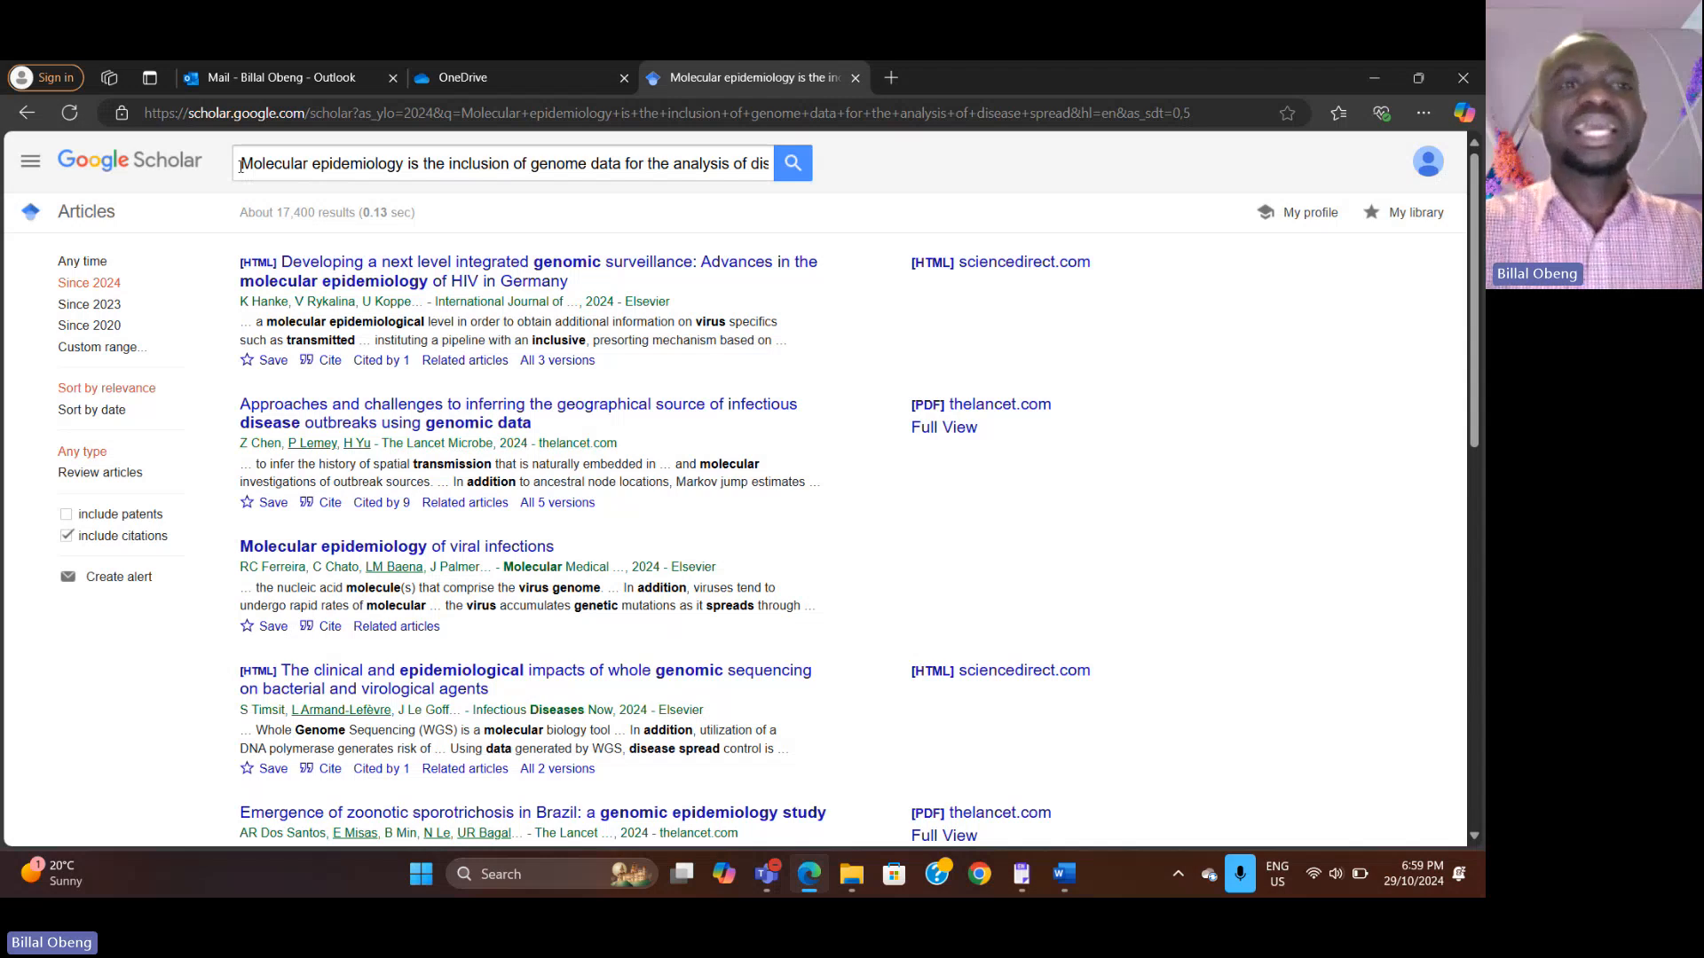
mouse_move(241, 166)
mouse_down()
mouse_move(879, 206)
mouse_move(220, 187)
mouse_up()
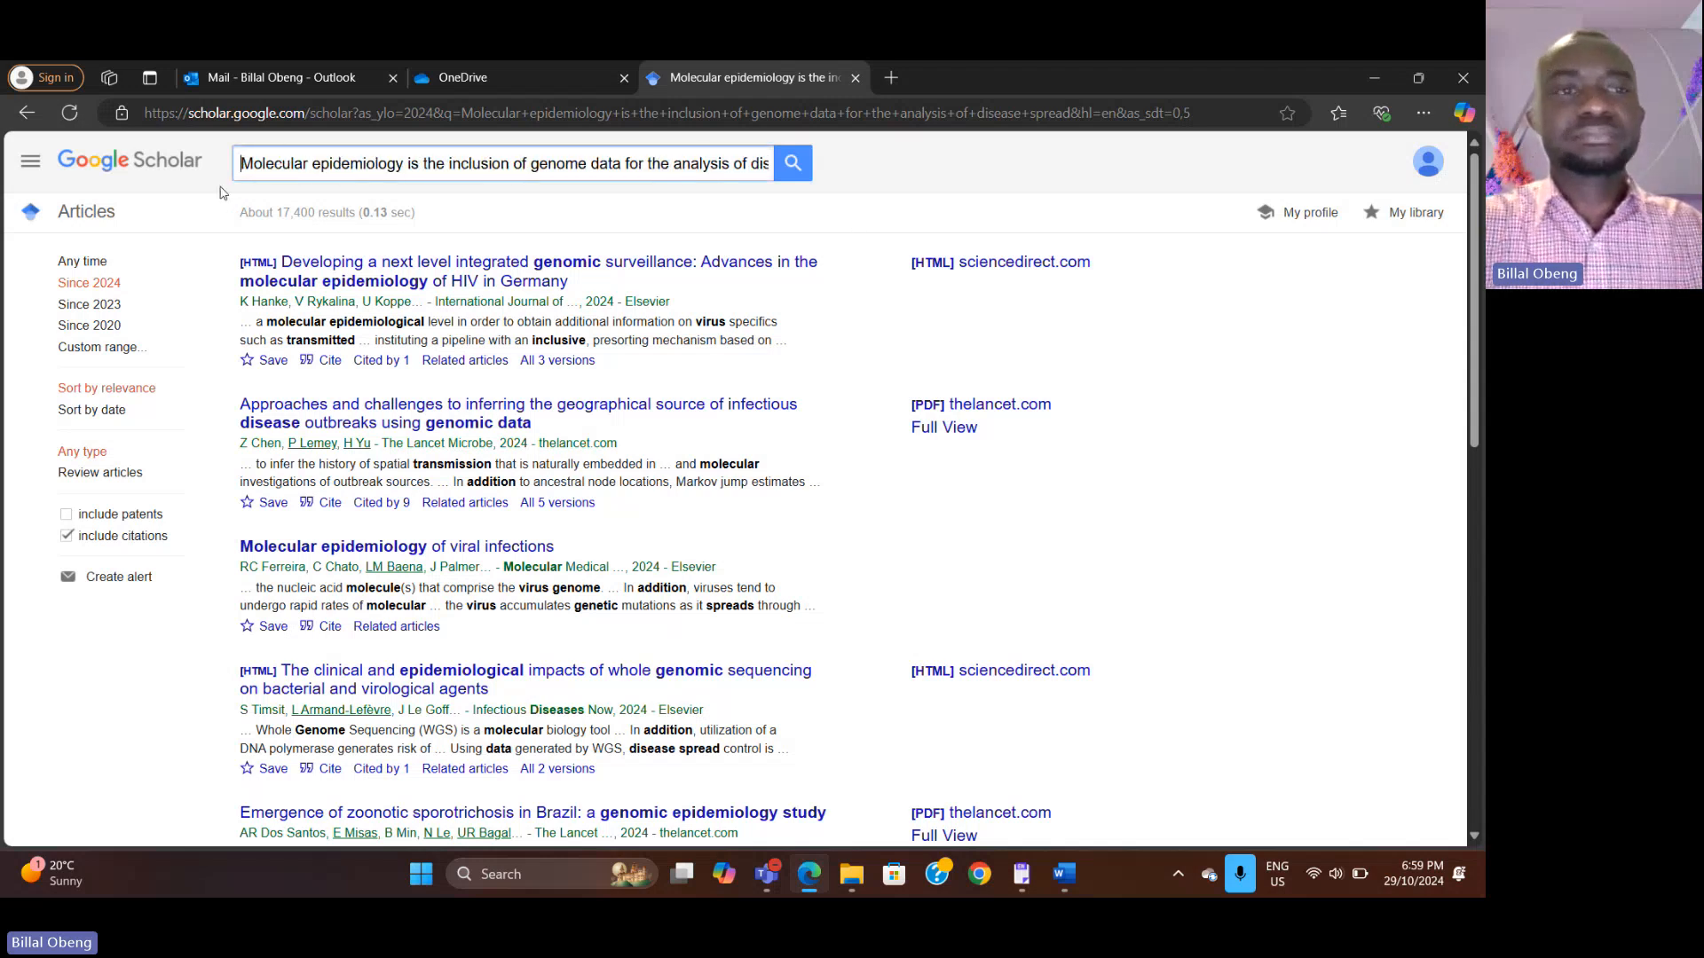
text(Billal Obe)
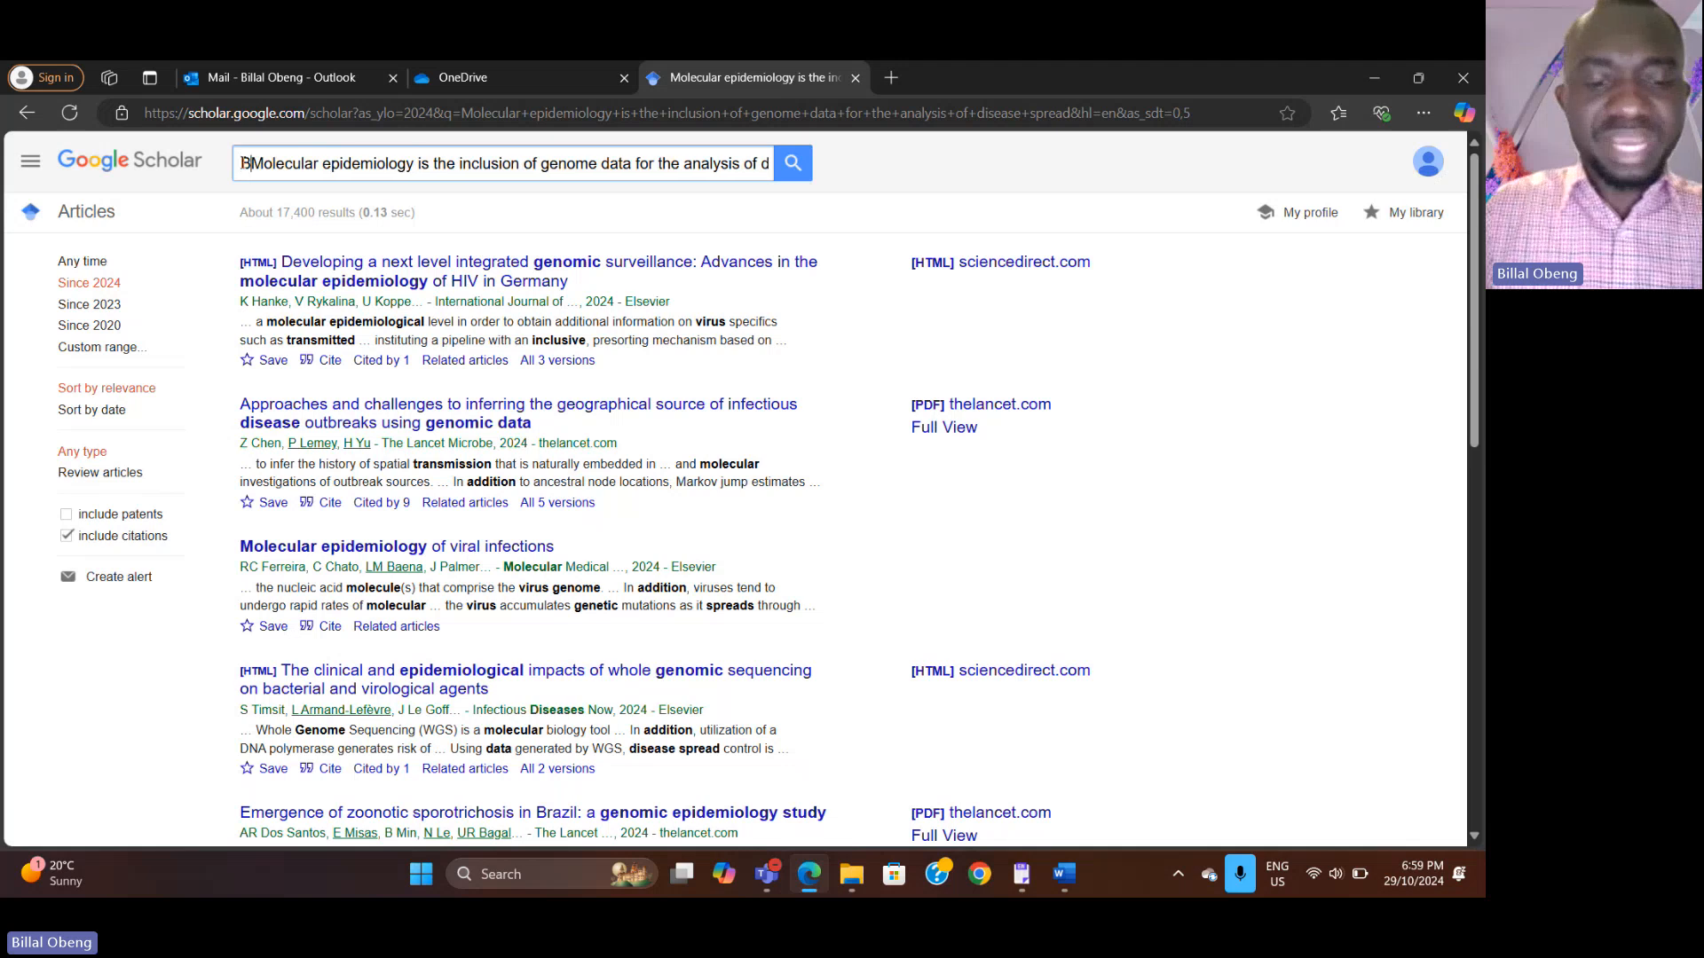
text(ng)
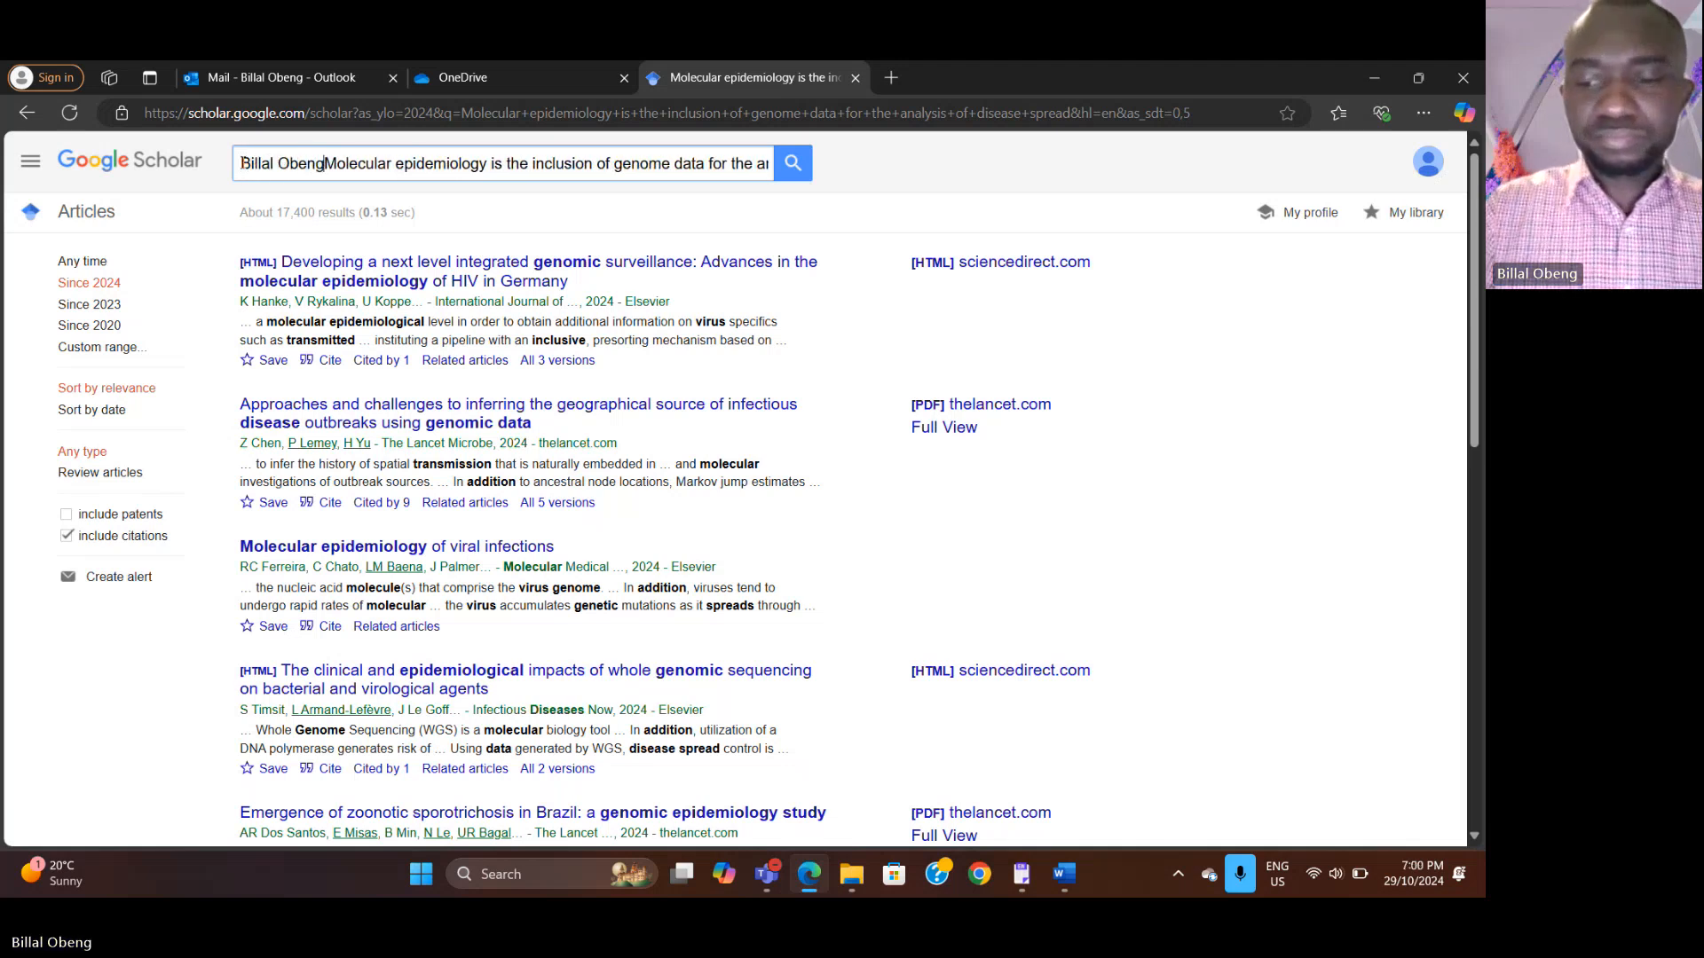
text(-)
key(Return)
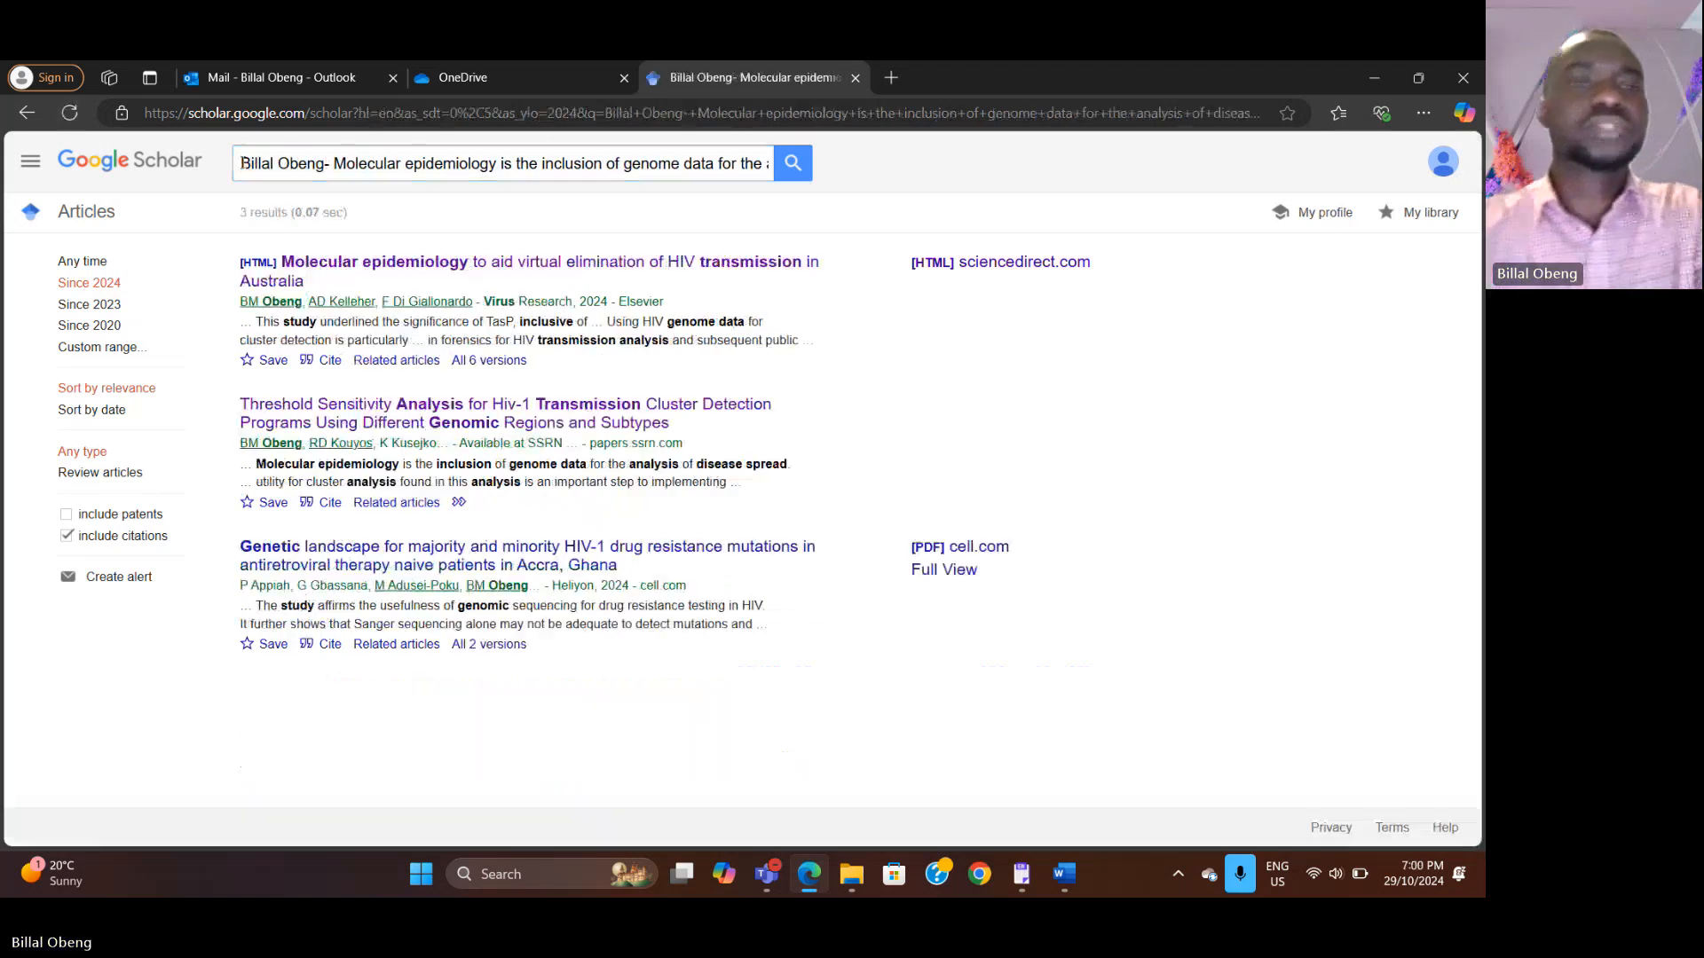
Step: Open the first result's article page, read through its highlights and abstract, and return to the results
click(373, 265)
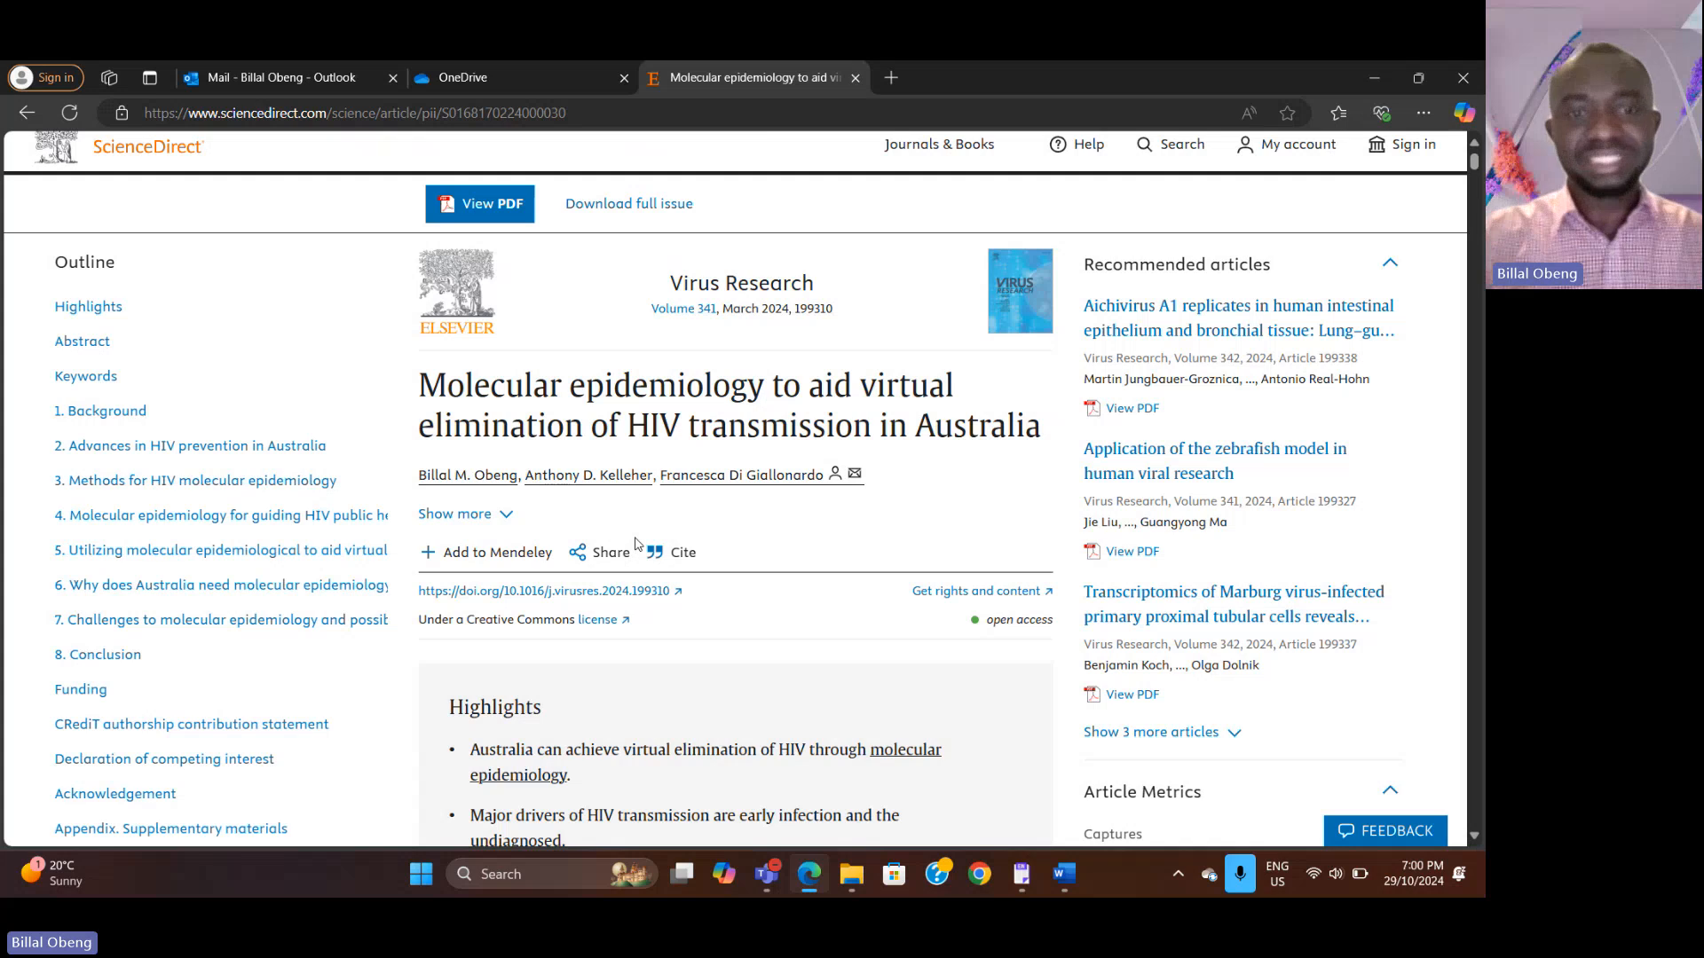
scroll(723, 770, down, 4)
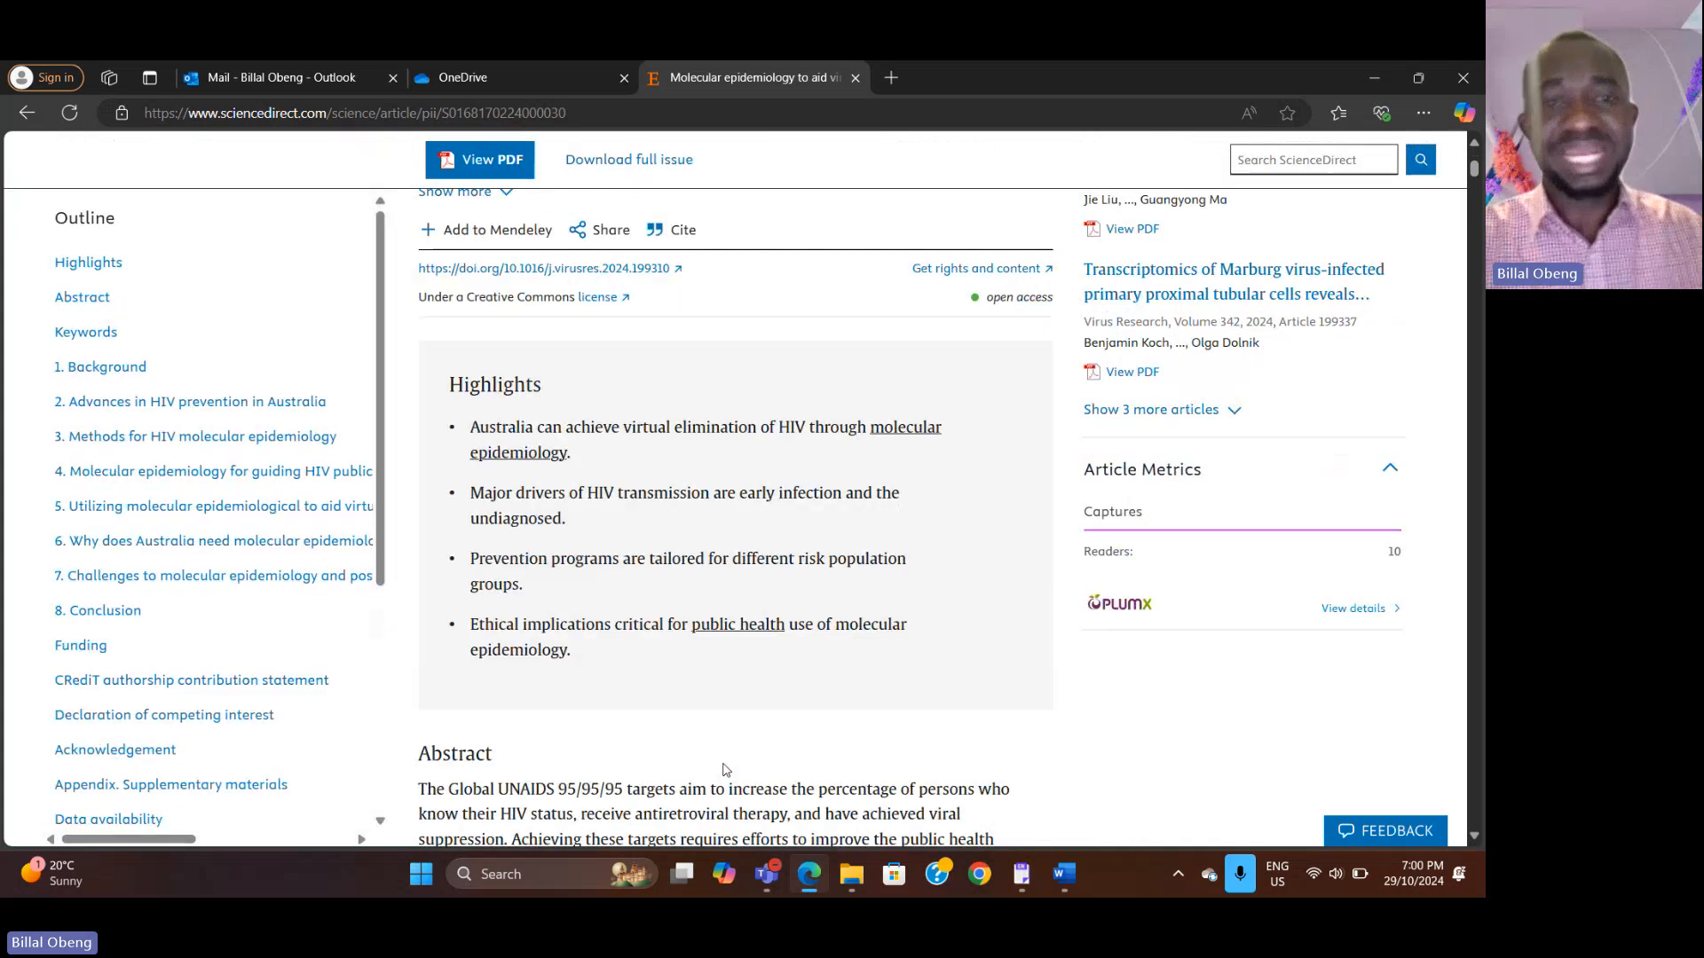
scroll(724, 770, up, 2)
scroll(723, 770, down, 1)
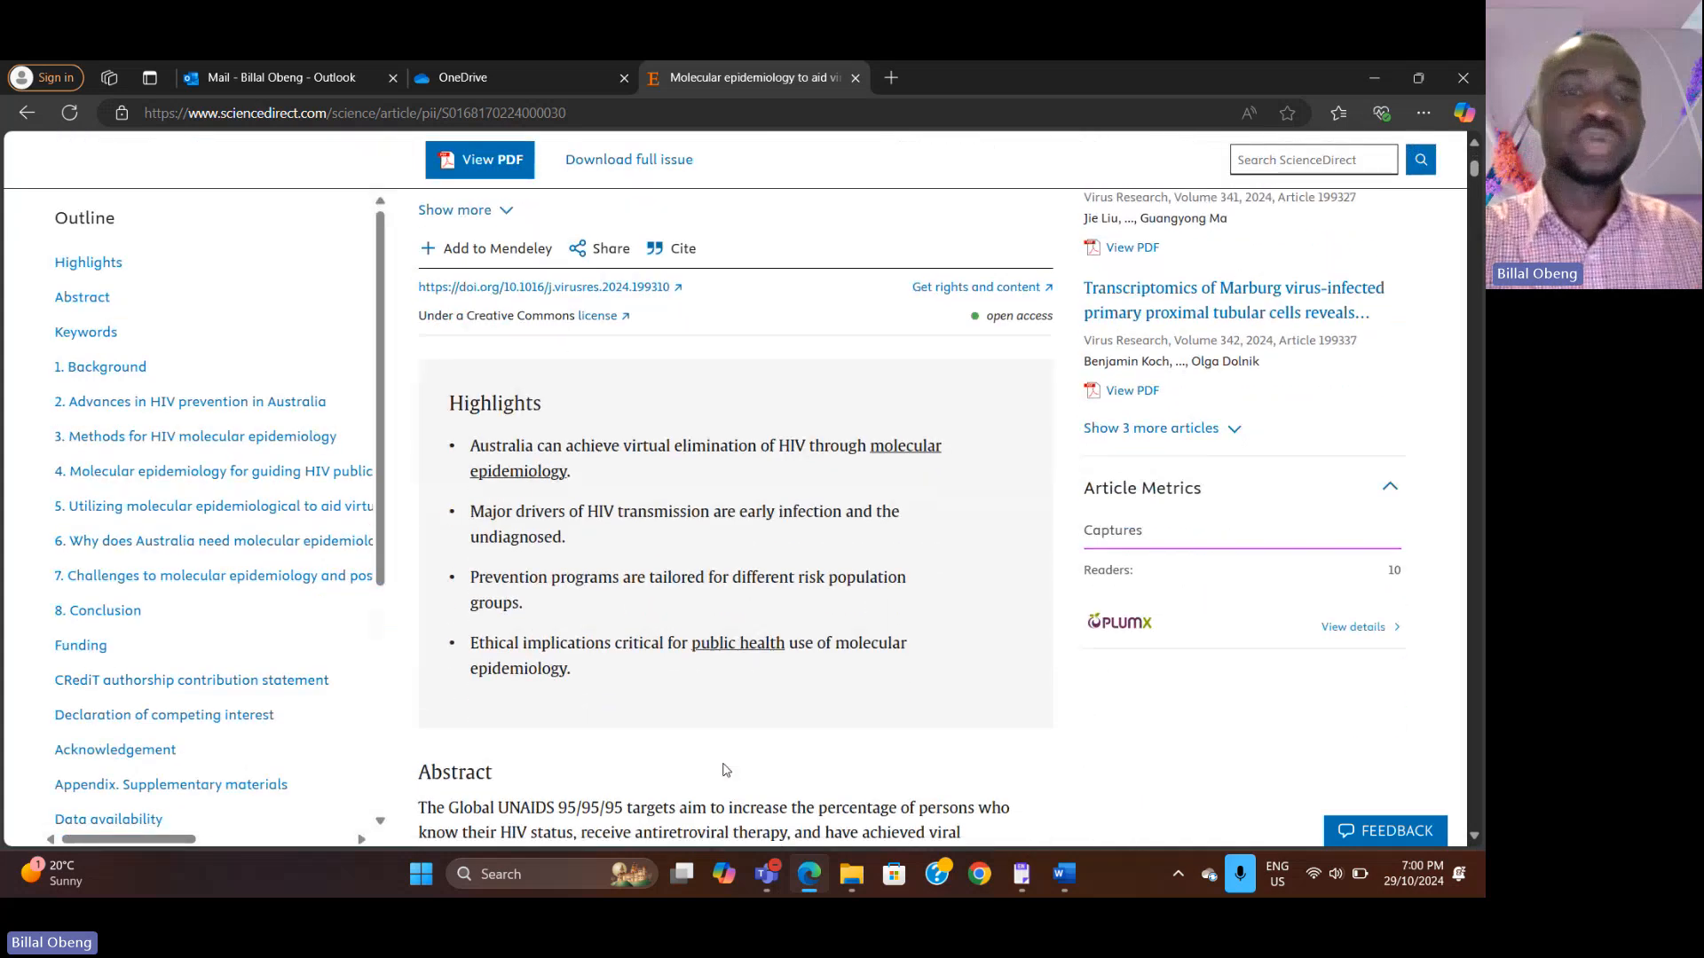
scroll(612, 484, down, 1)
scroll(612, 483, down, 1)
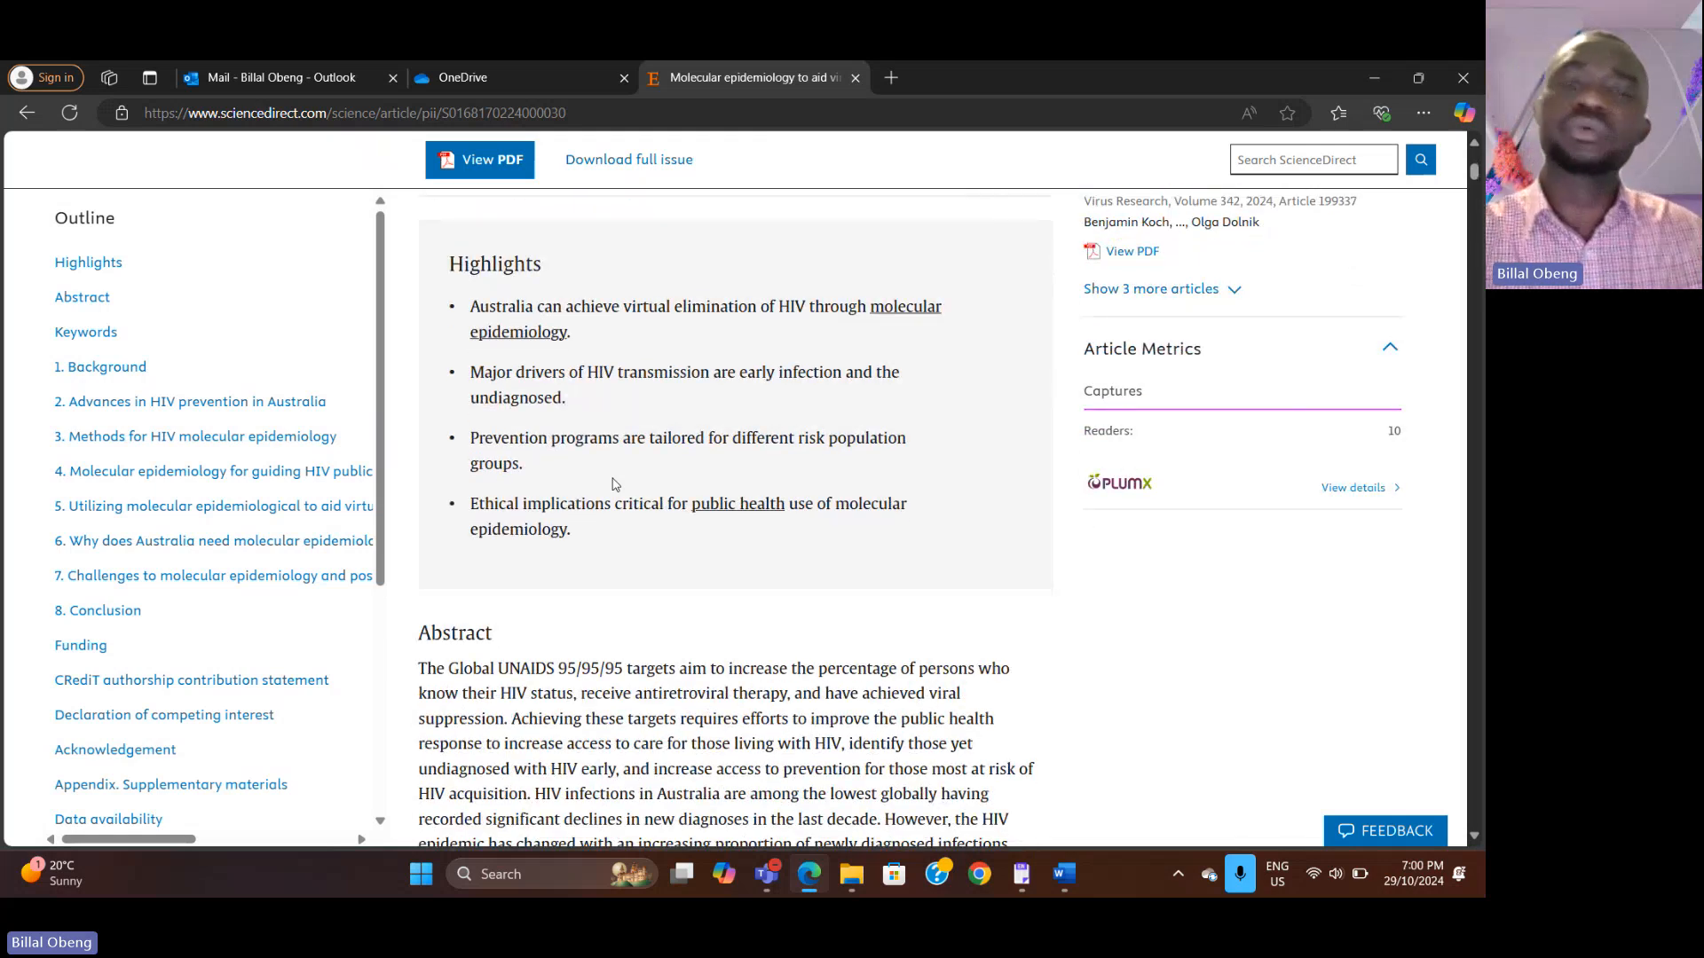
scroll(613, 483, down, 5)
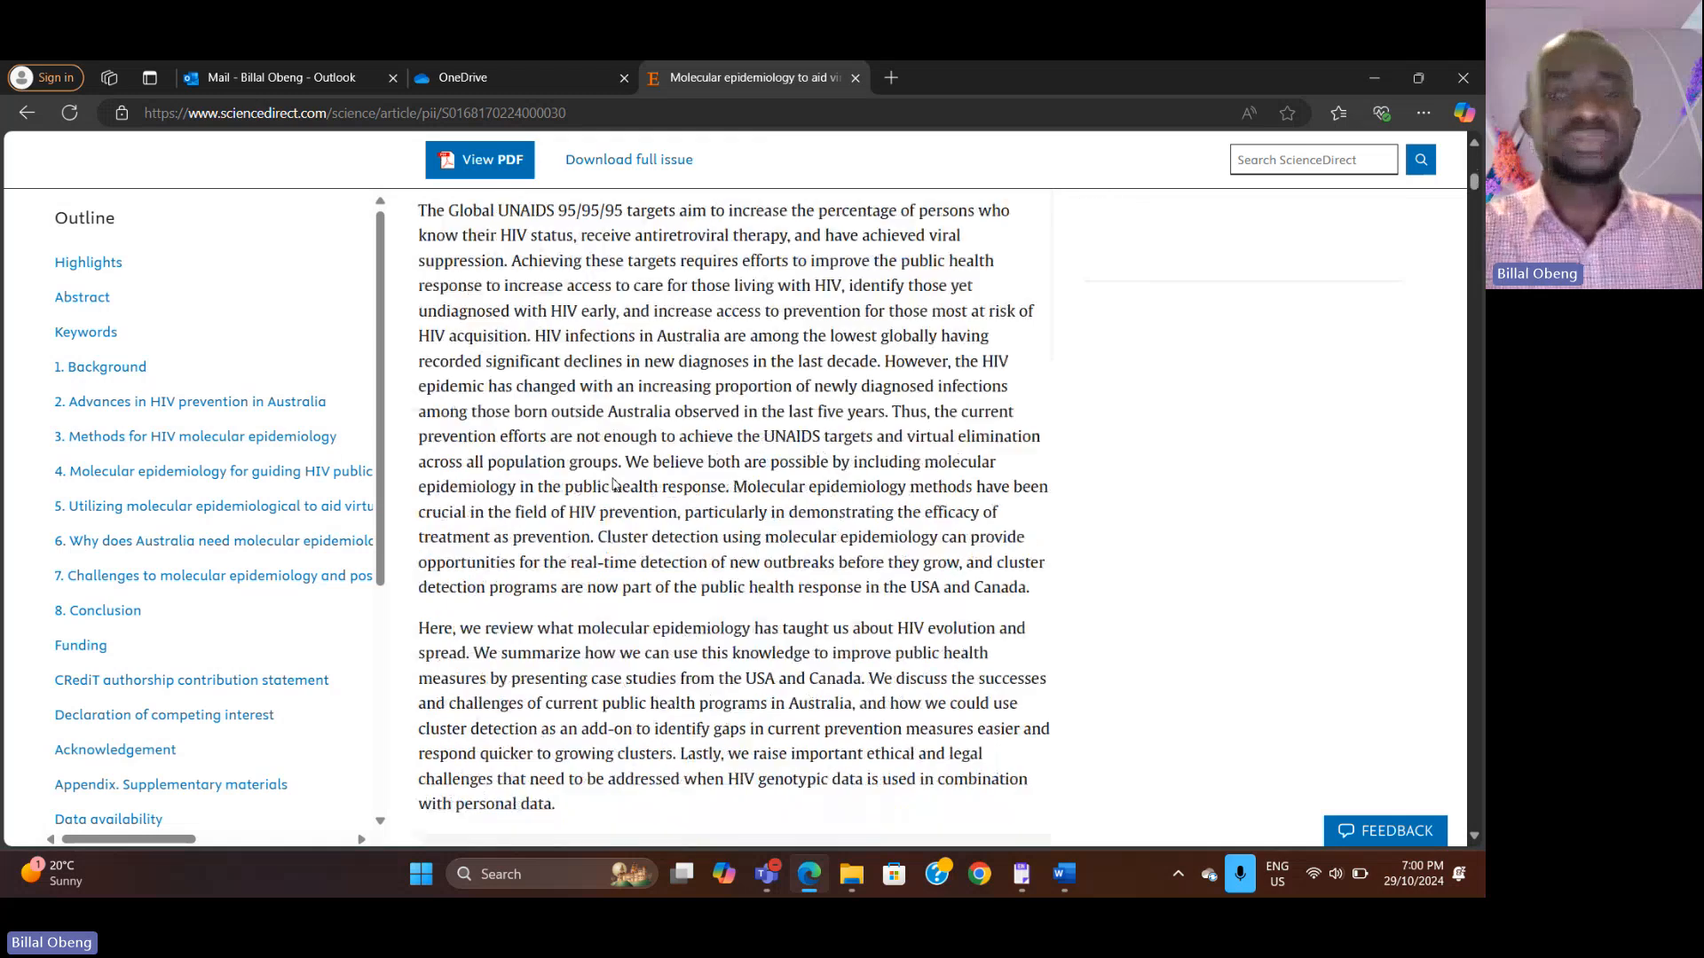
scroll(612, 484, down, 12)
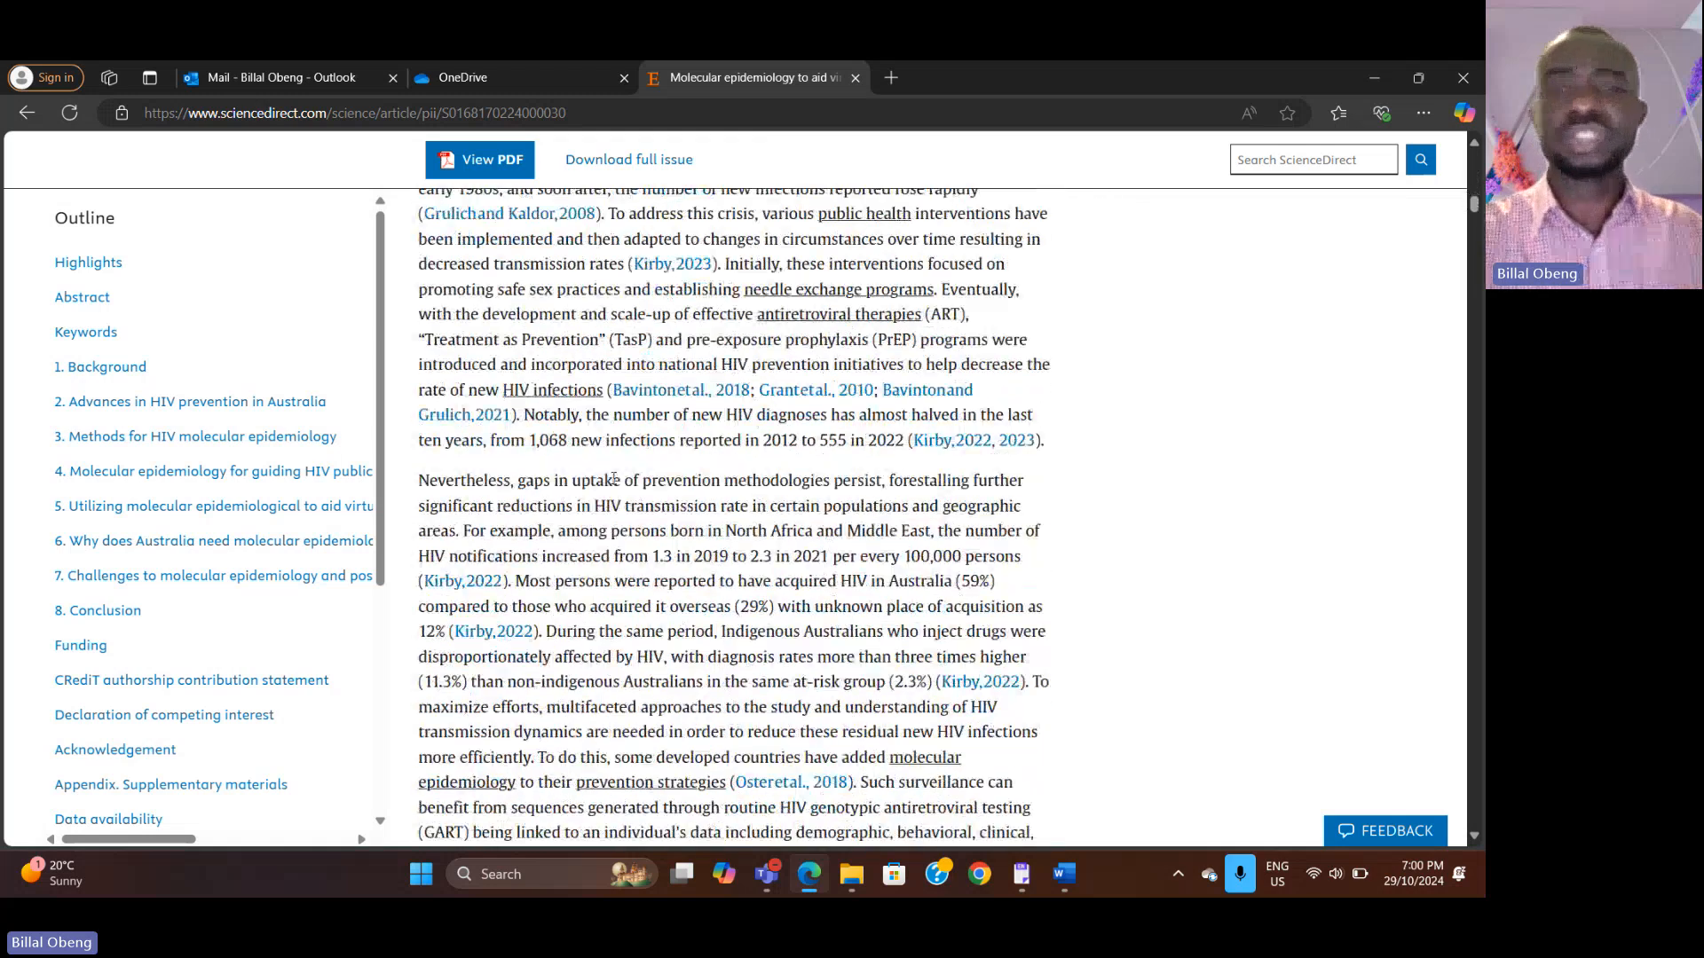
scroll(614, 479, up, 10)
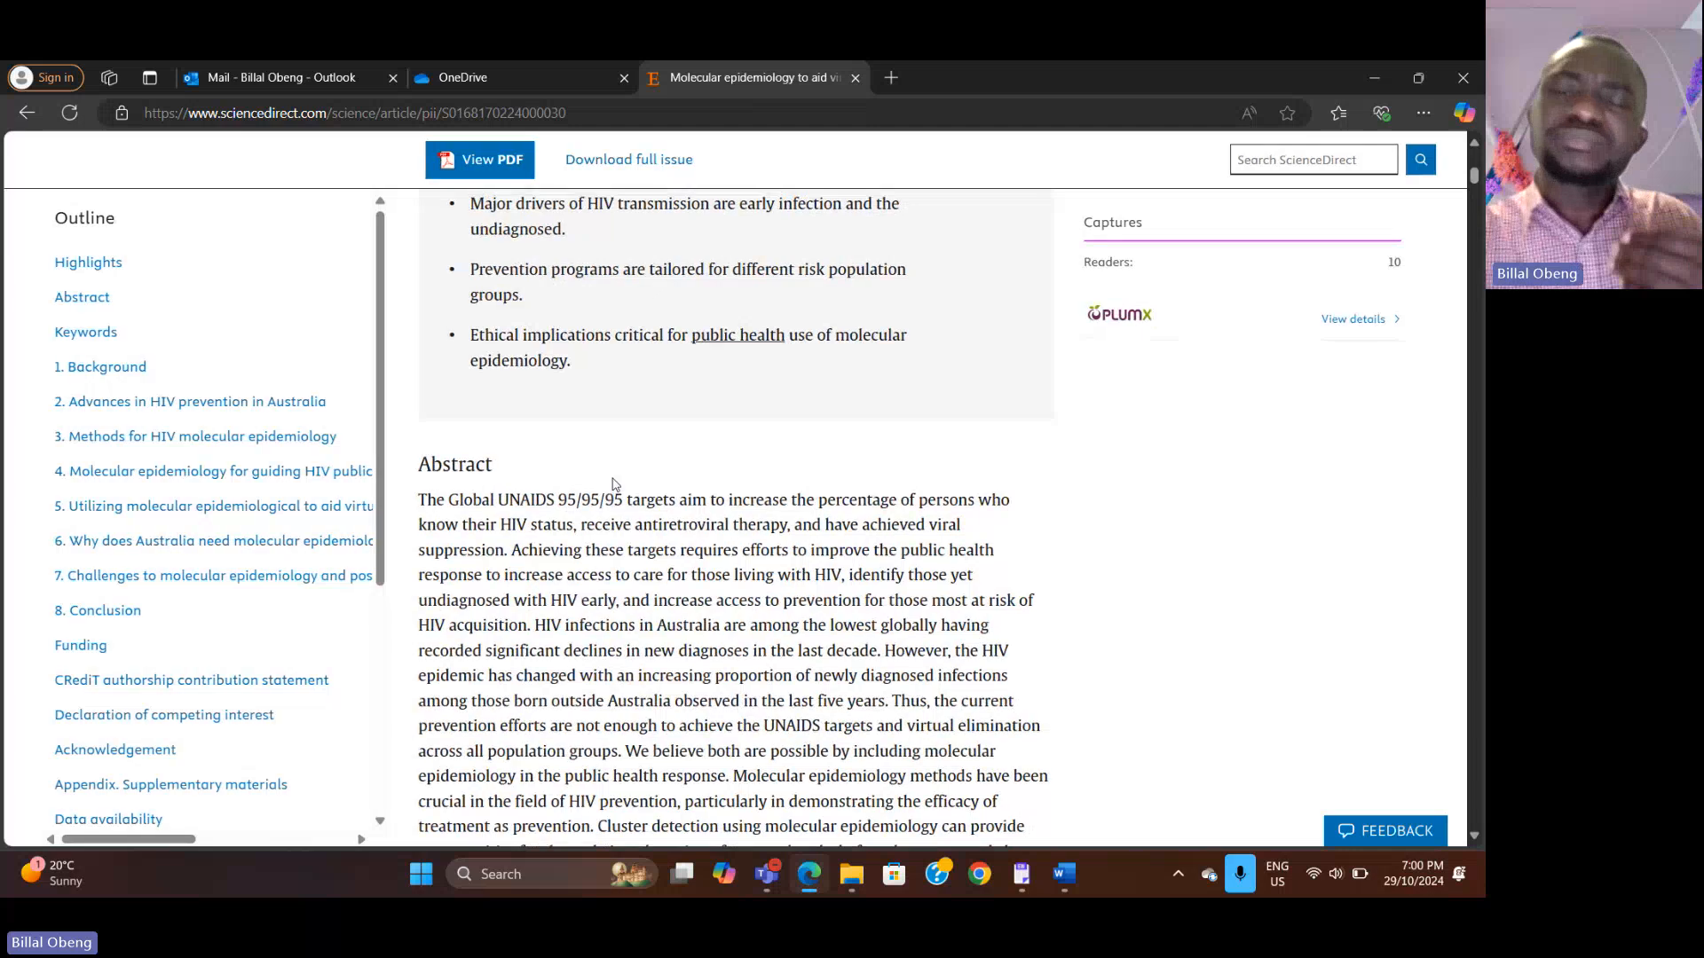
scroll(612, 484, up, 3)
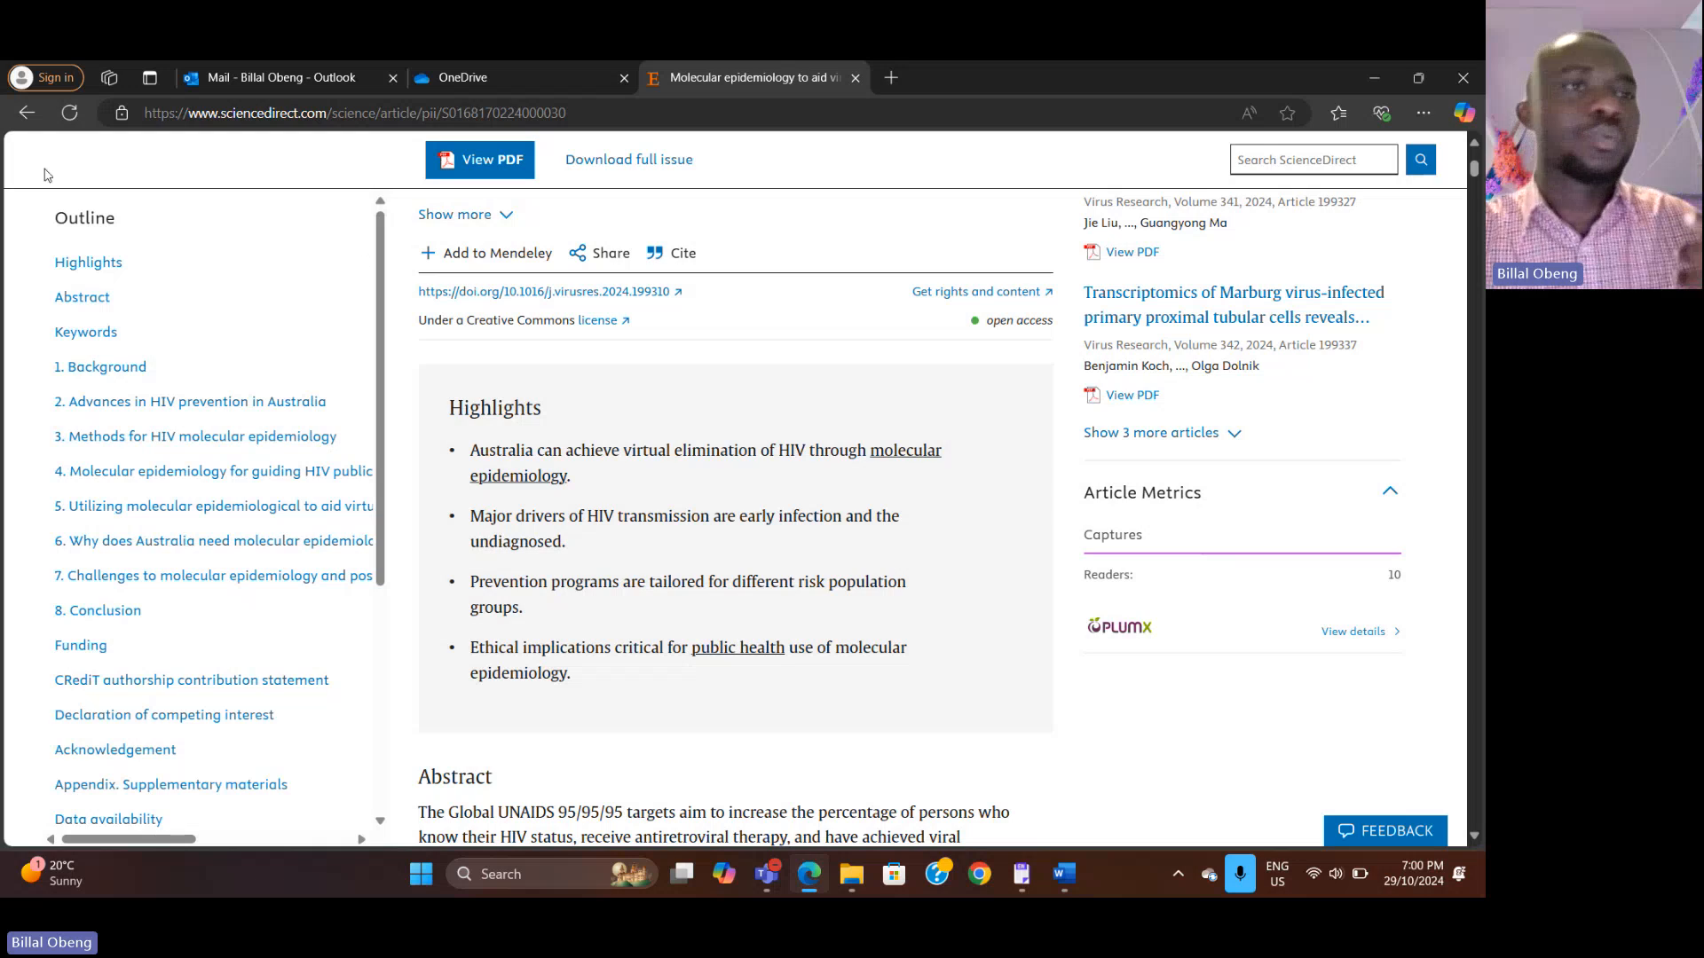
click(26, 113)
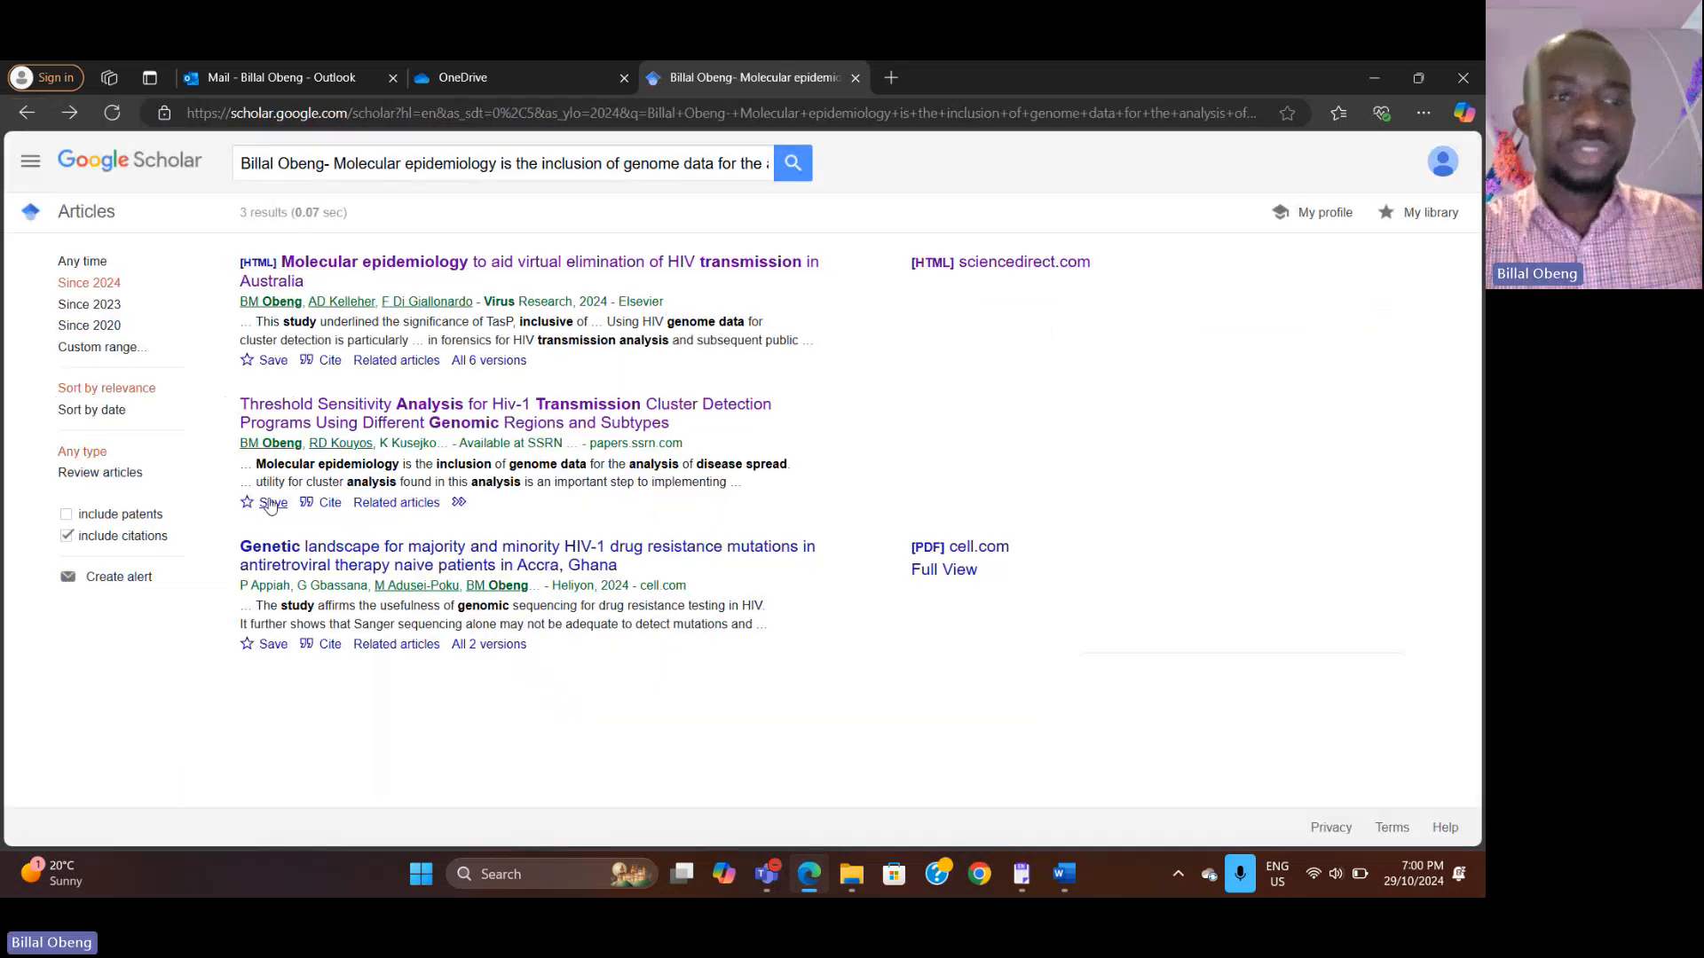
Step: Export the first result's citation in EndNote format and open the downloaded file to import it into the library
click(306, 366)
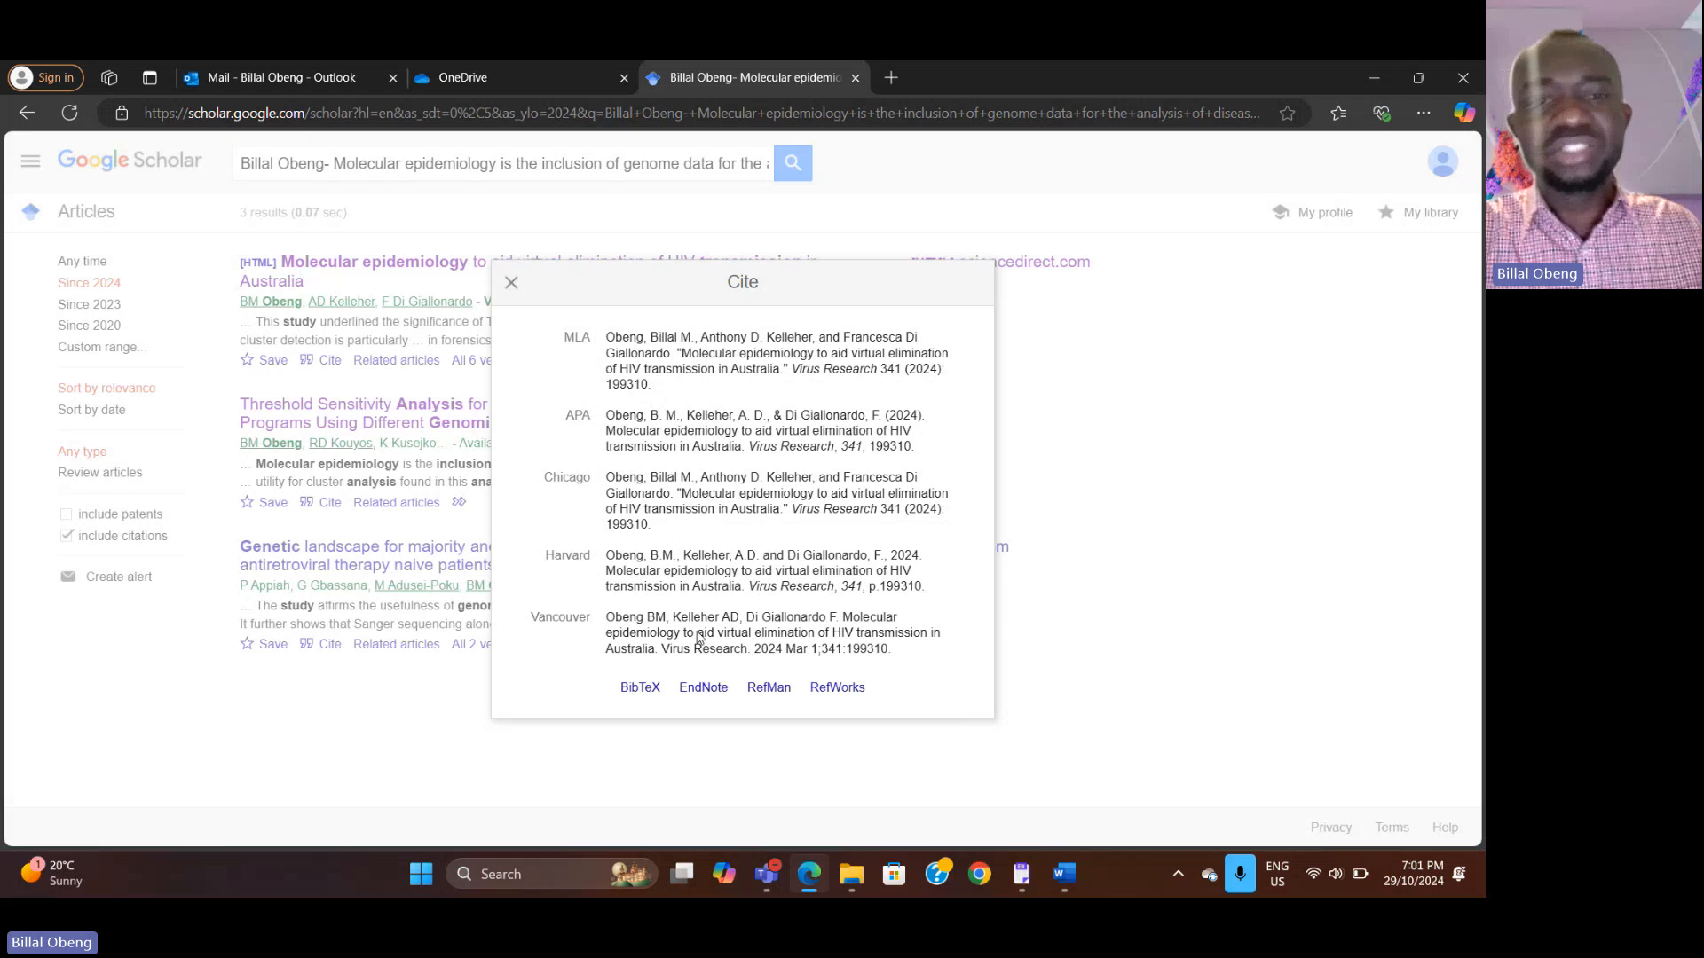
click(700, 694)
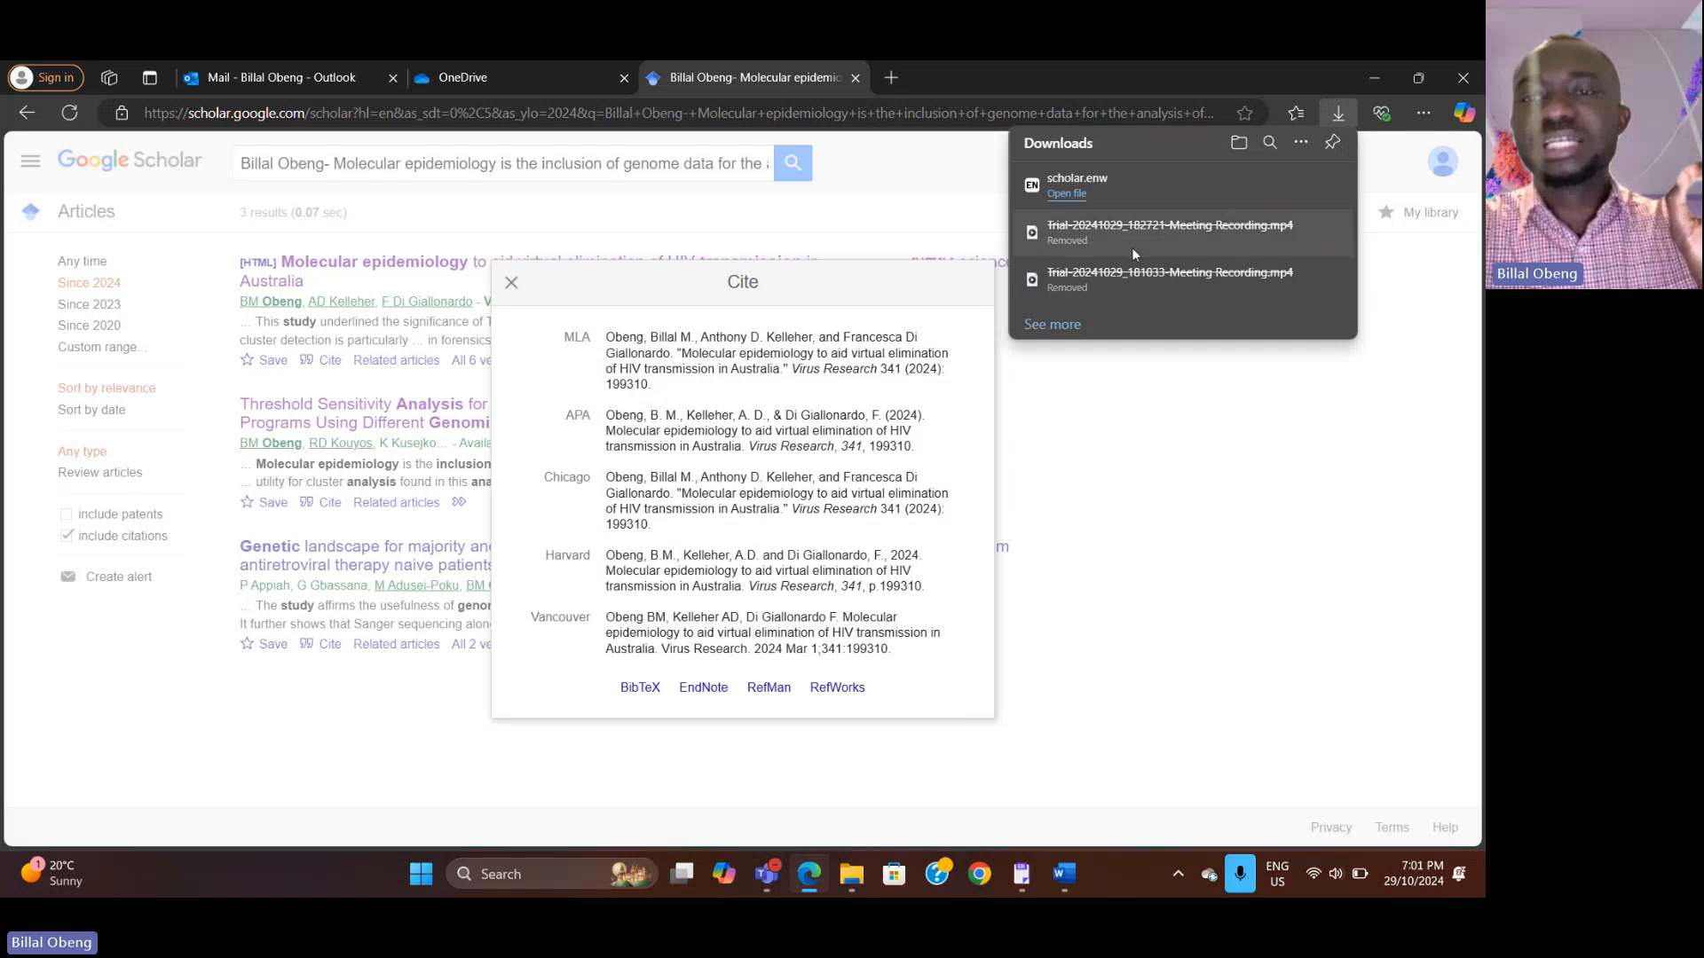
mouse_move(1171, 186)
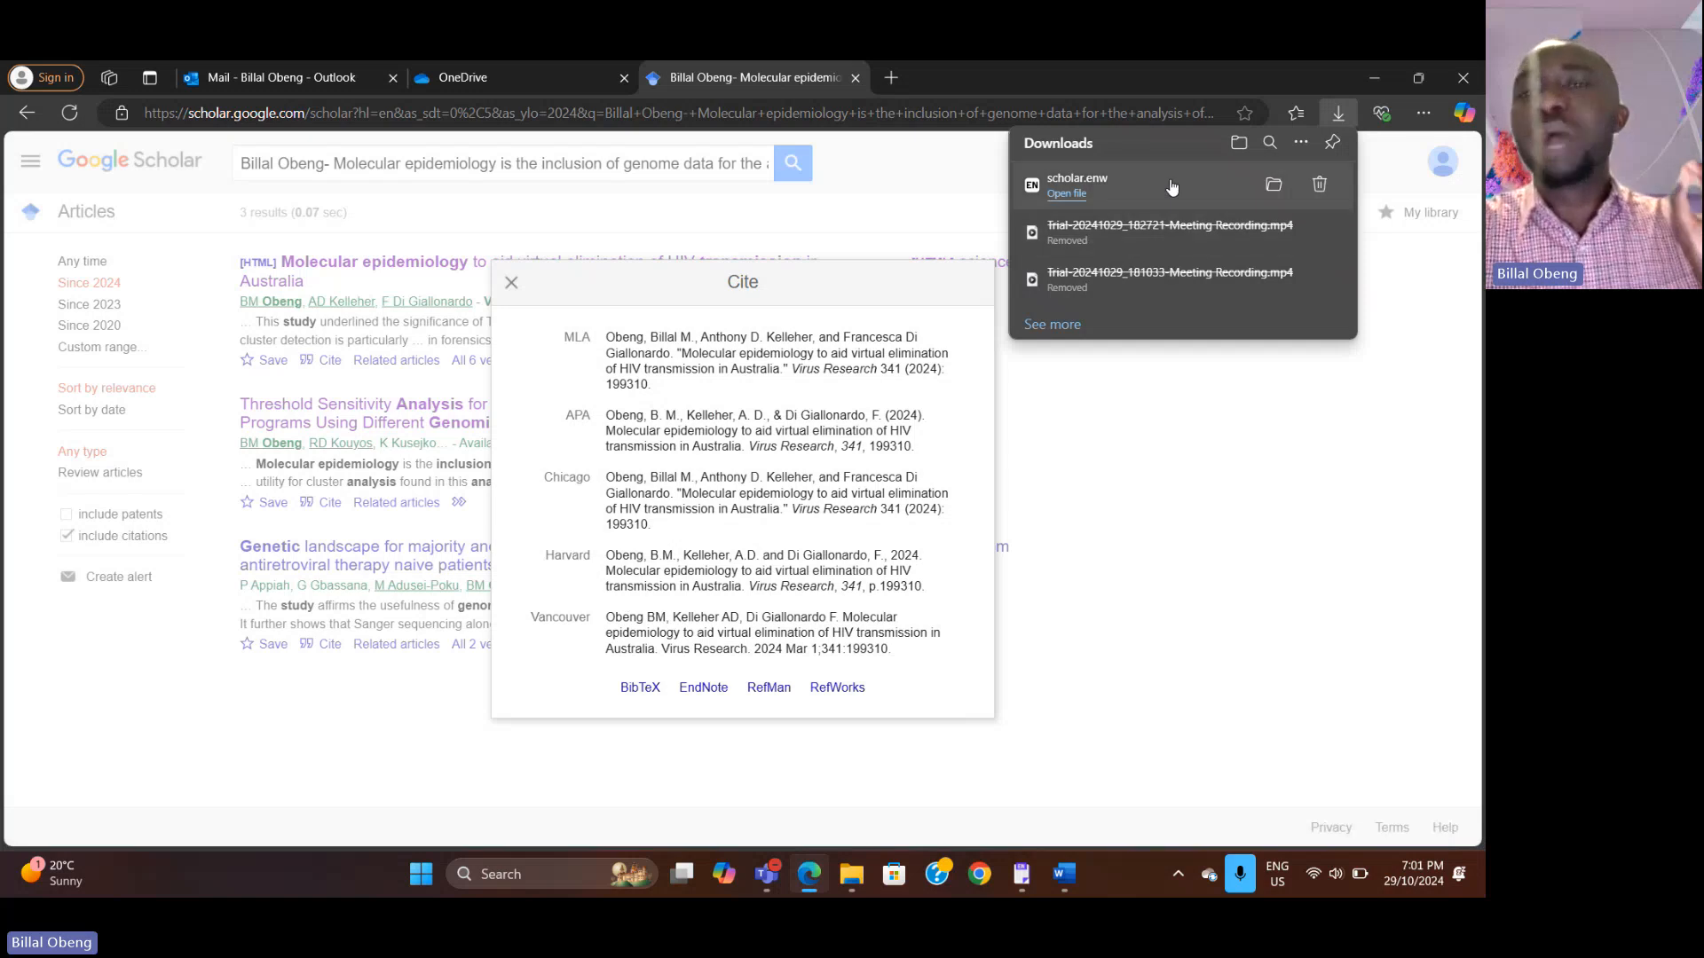
click(1171, 187)
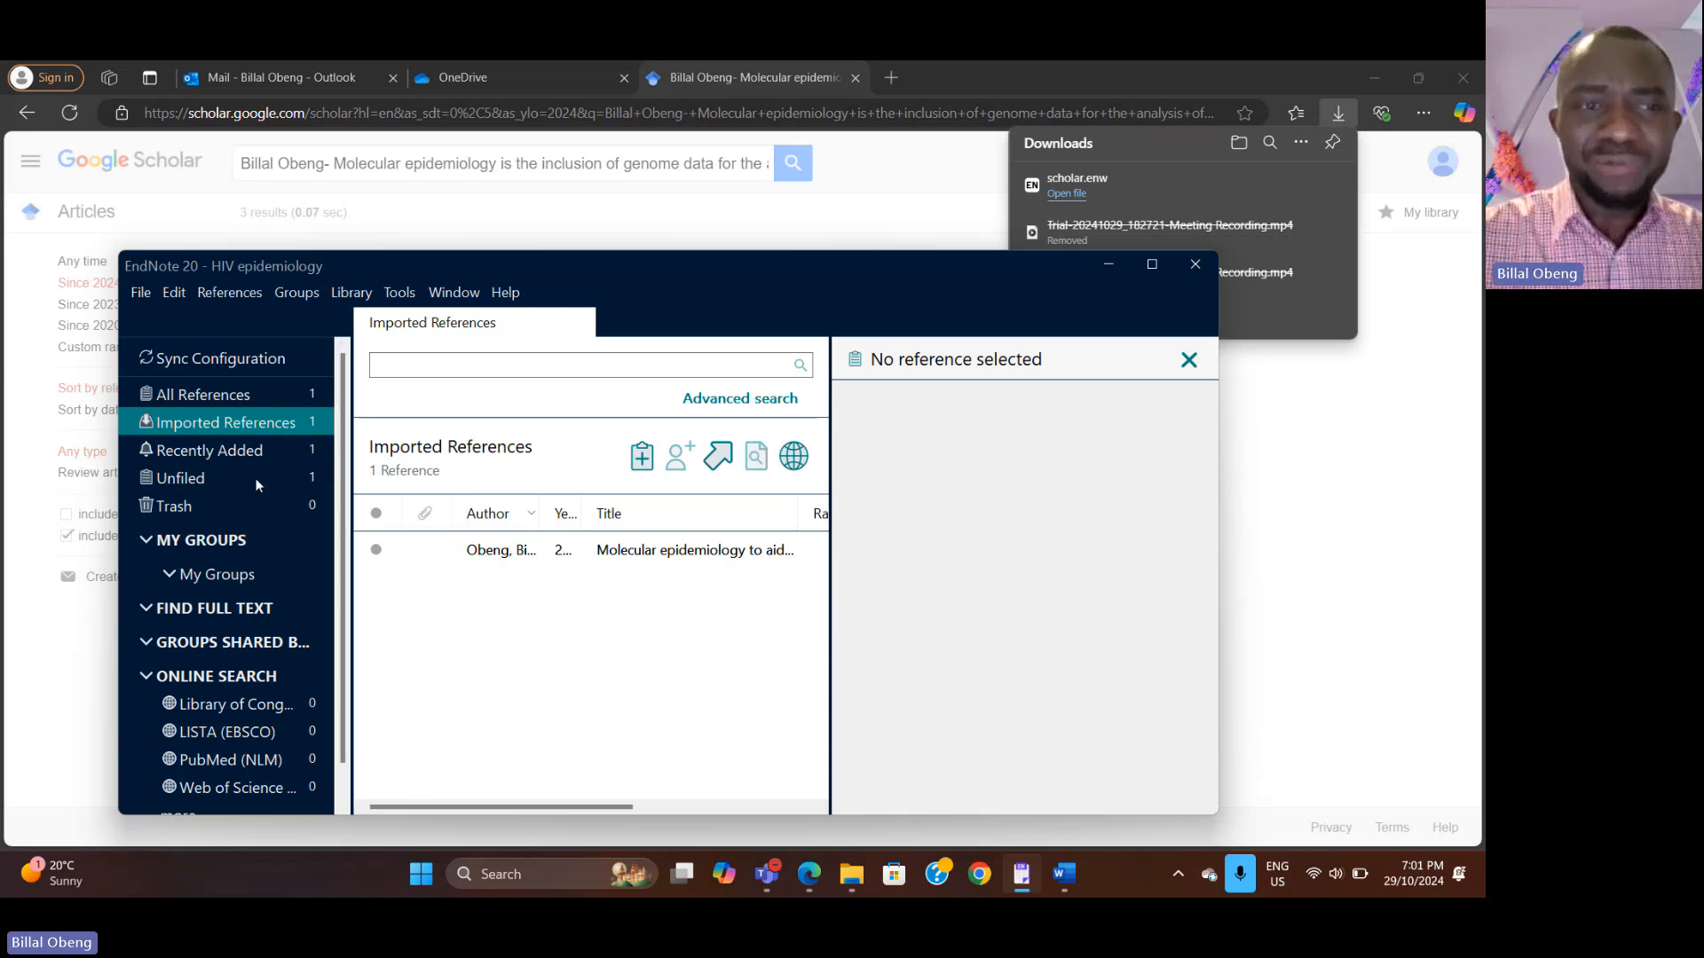
Step: Inspect the imported reference's summary and edit fields in the EndNote library
click(491, 552)
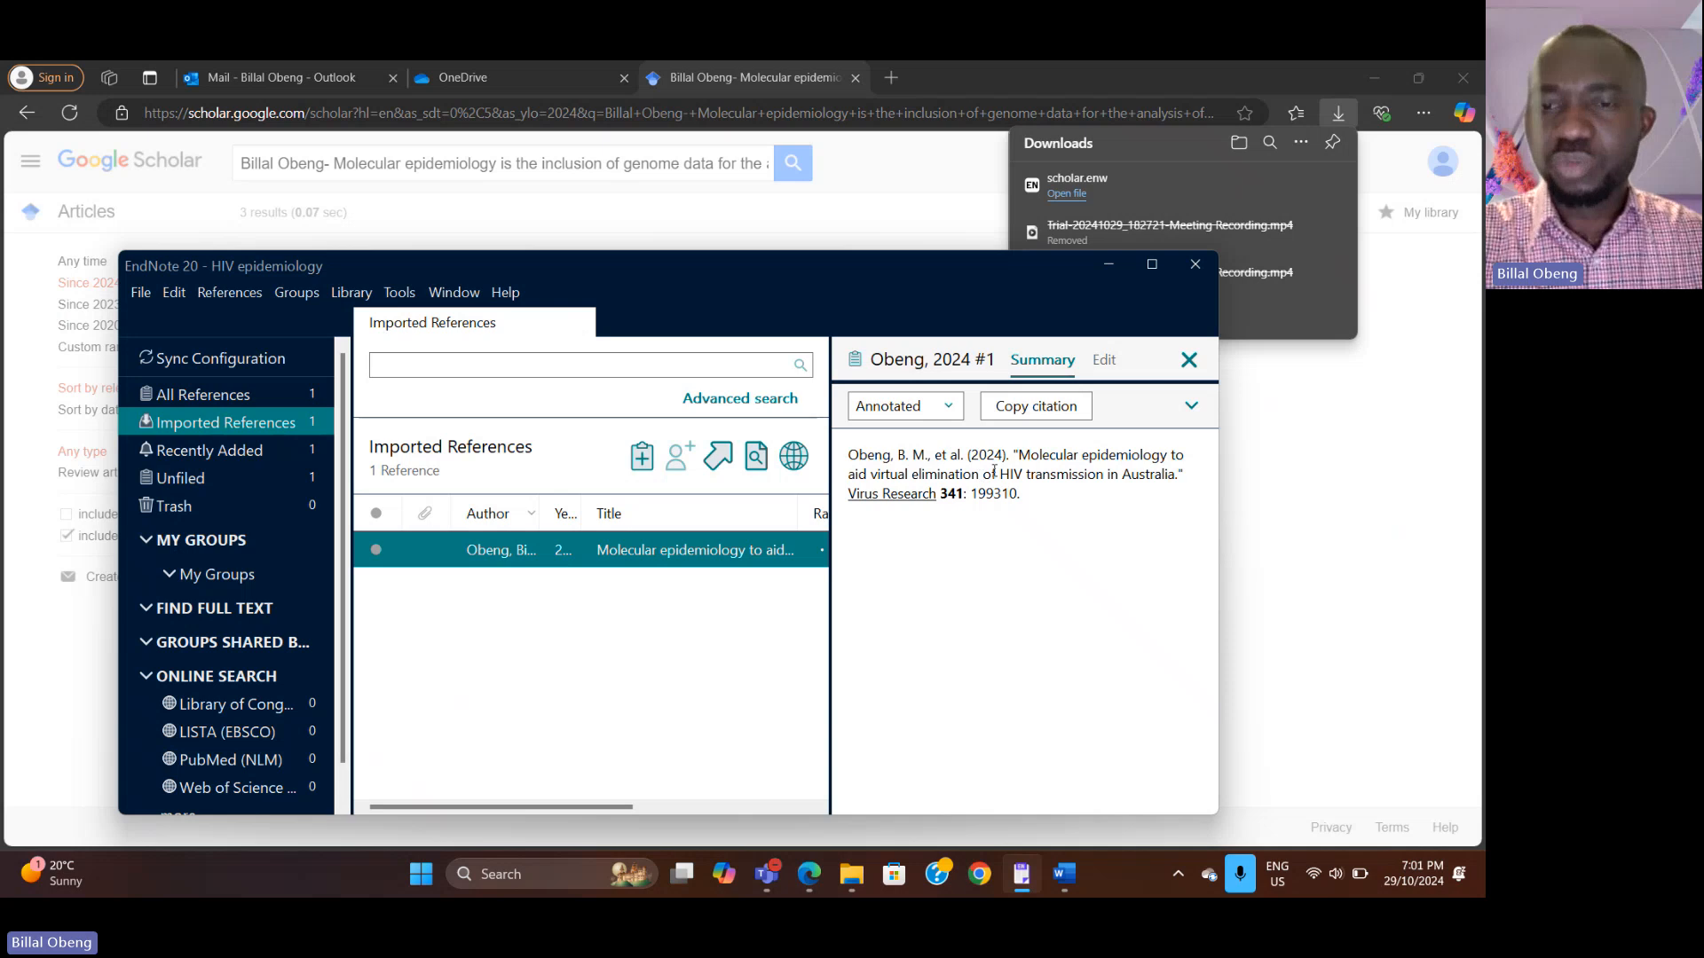
click(1104, 359)
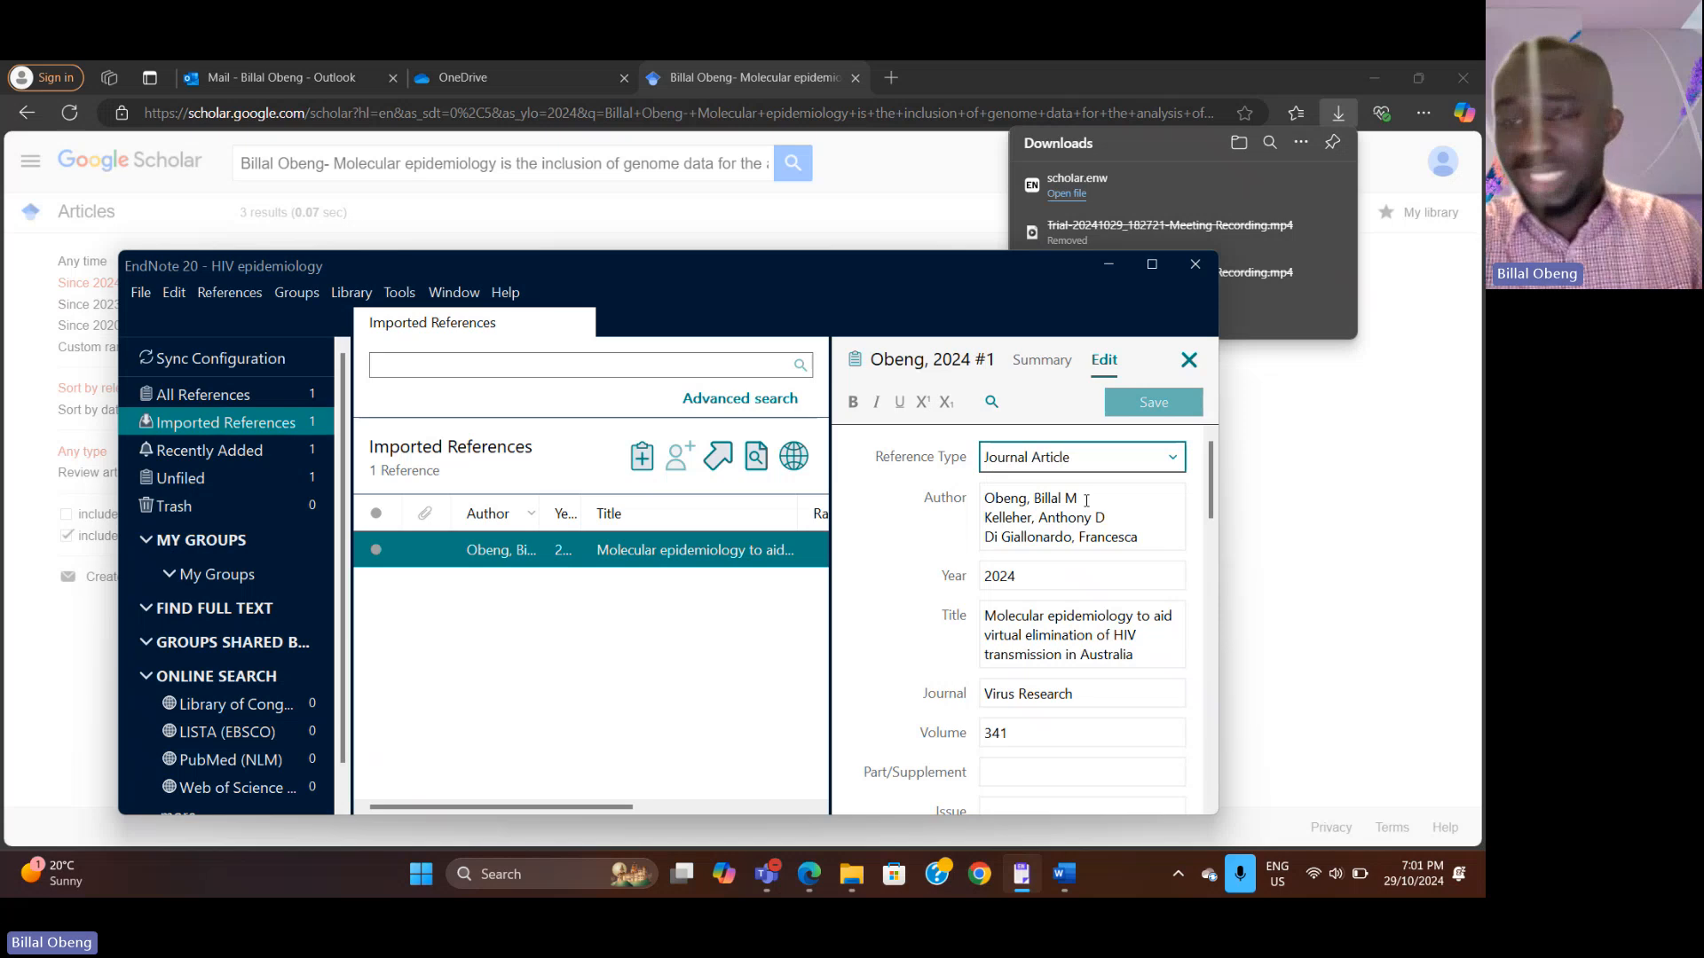
click(1042, 362)
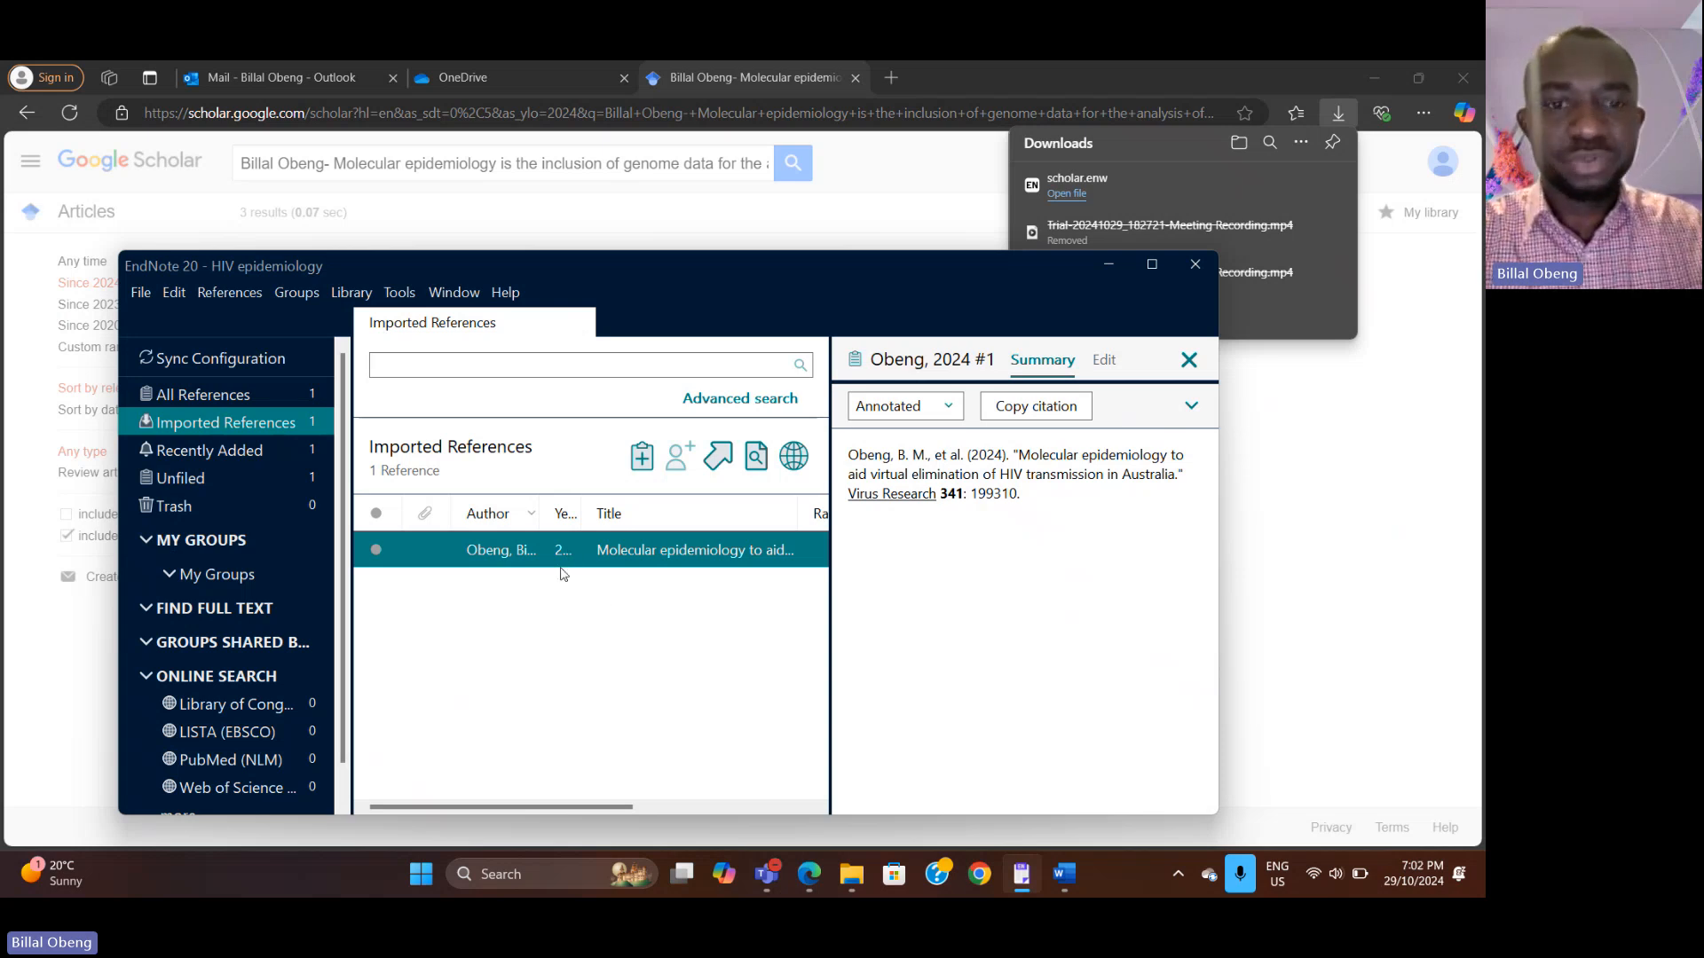
click(552, 593)
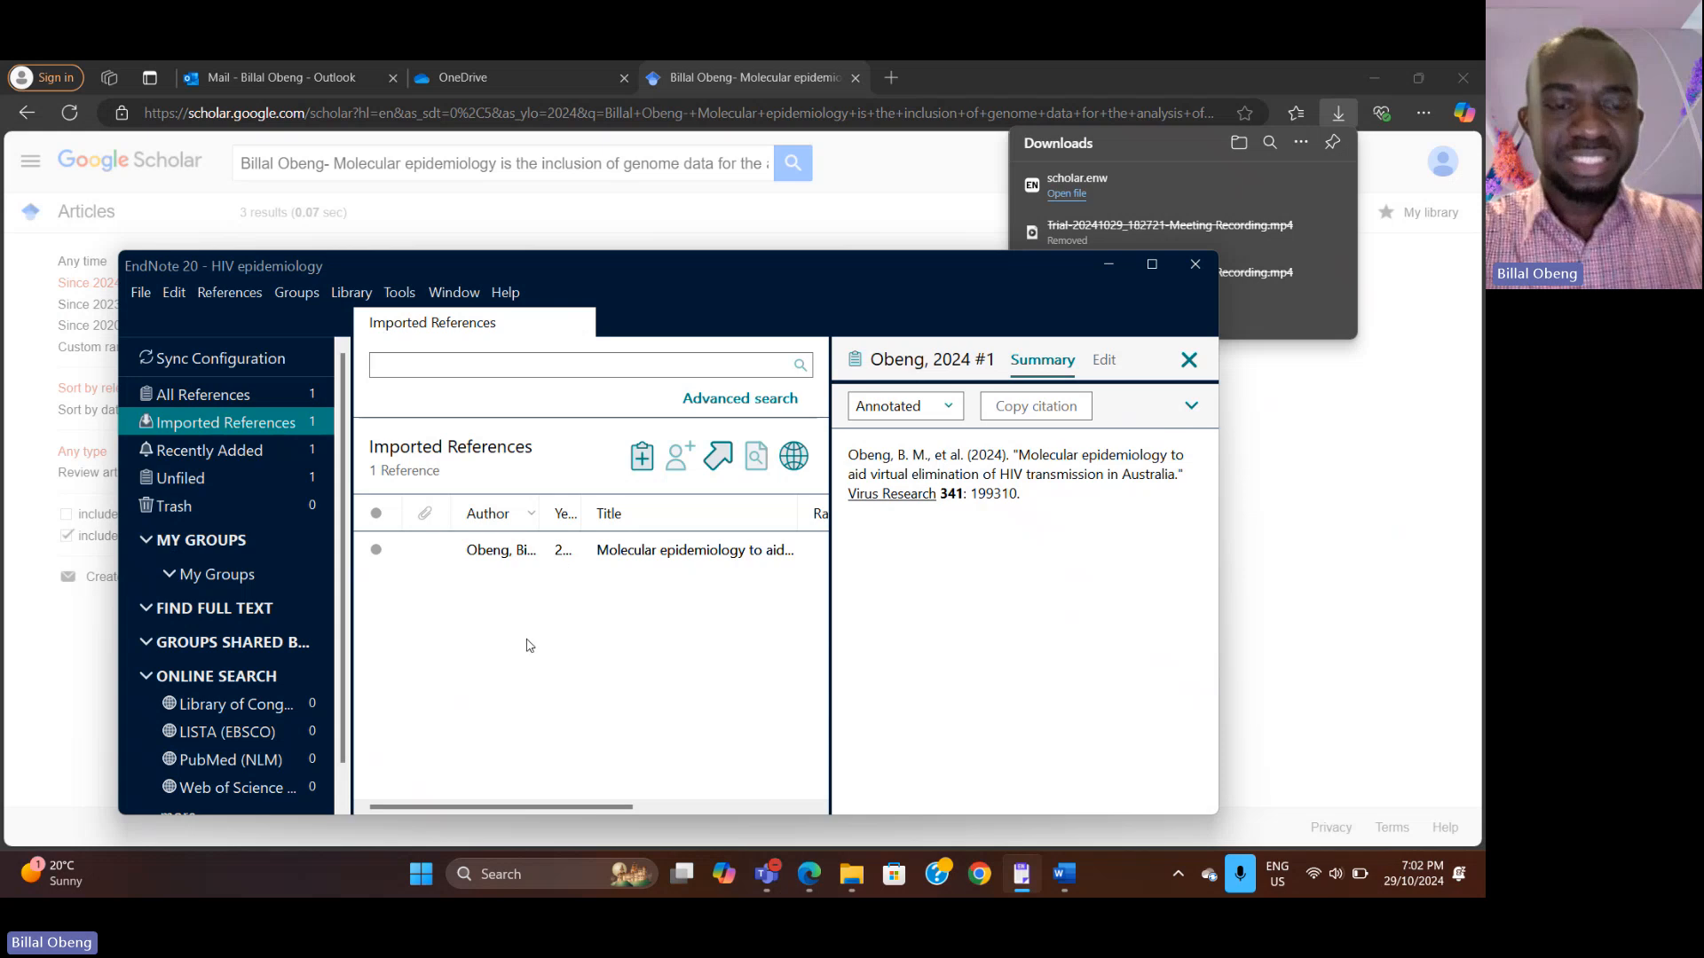
Step: Select the imported reference and insert it as a citation after 'disease spread' in the document's first sentence
click(568, 555)
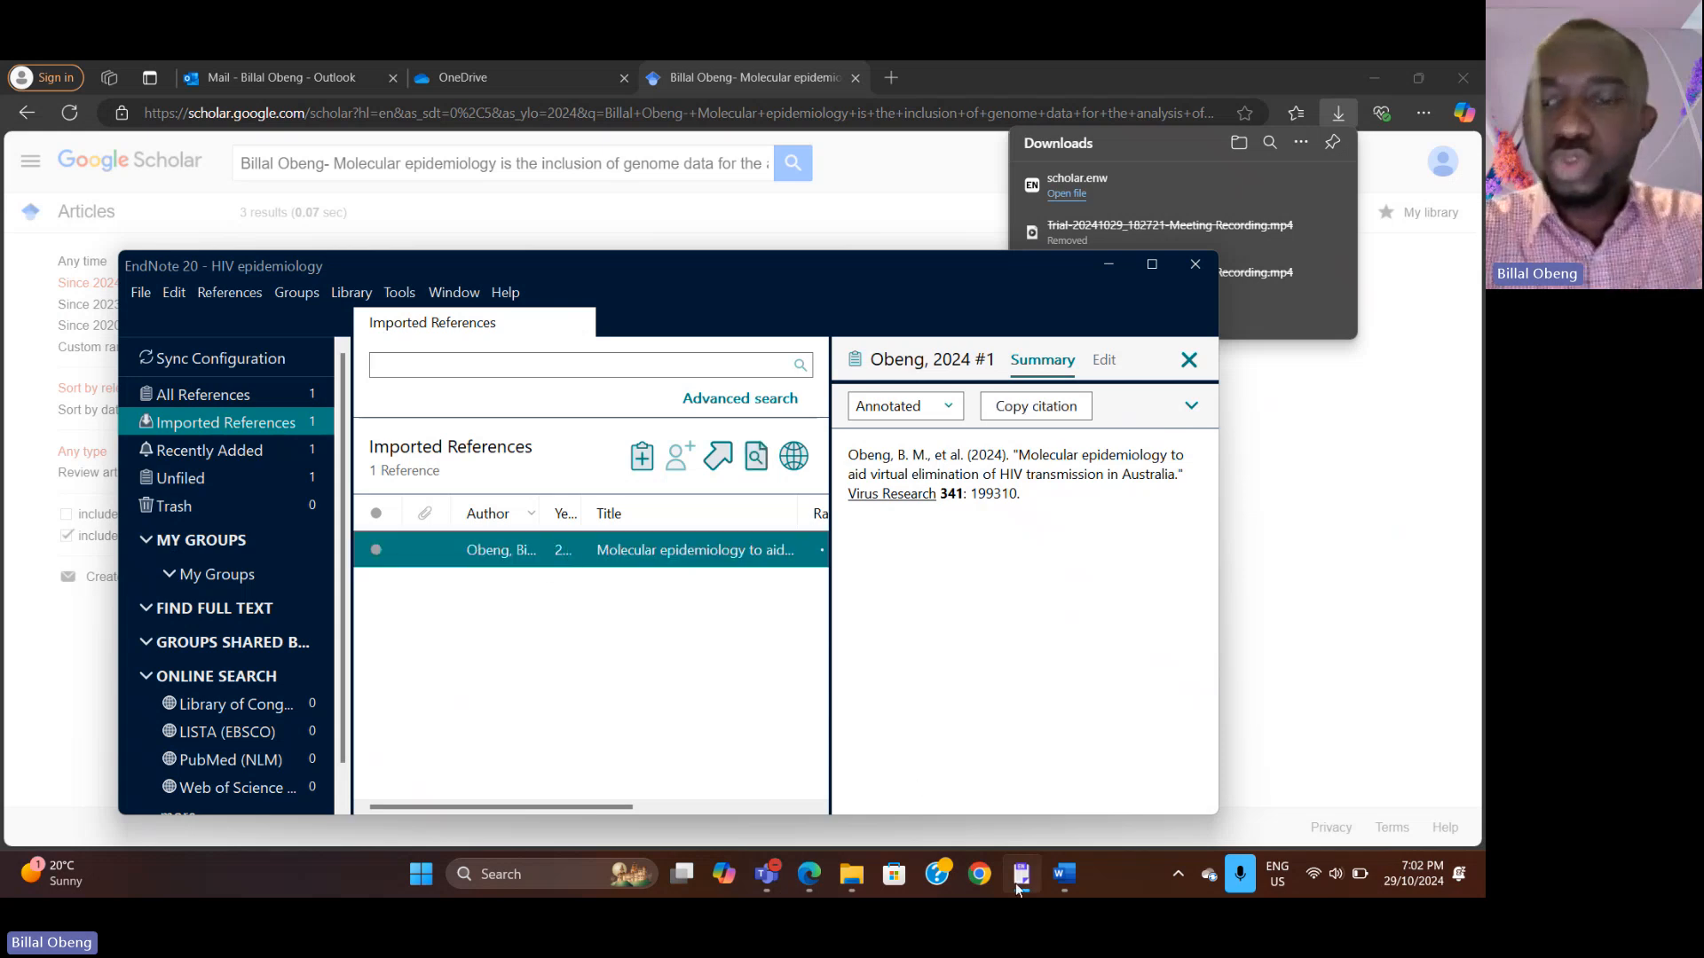
click(1076, 882)
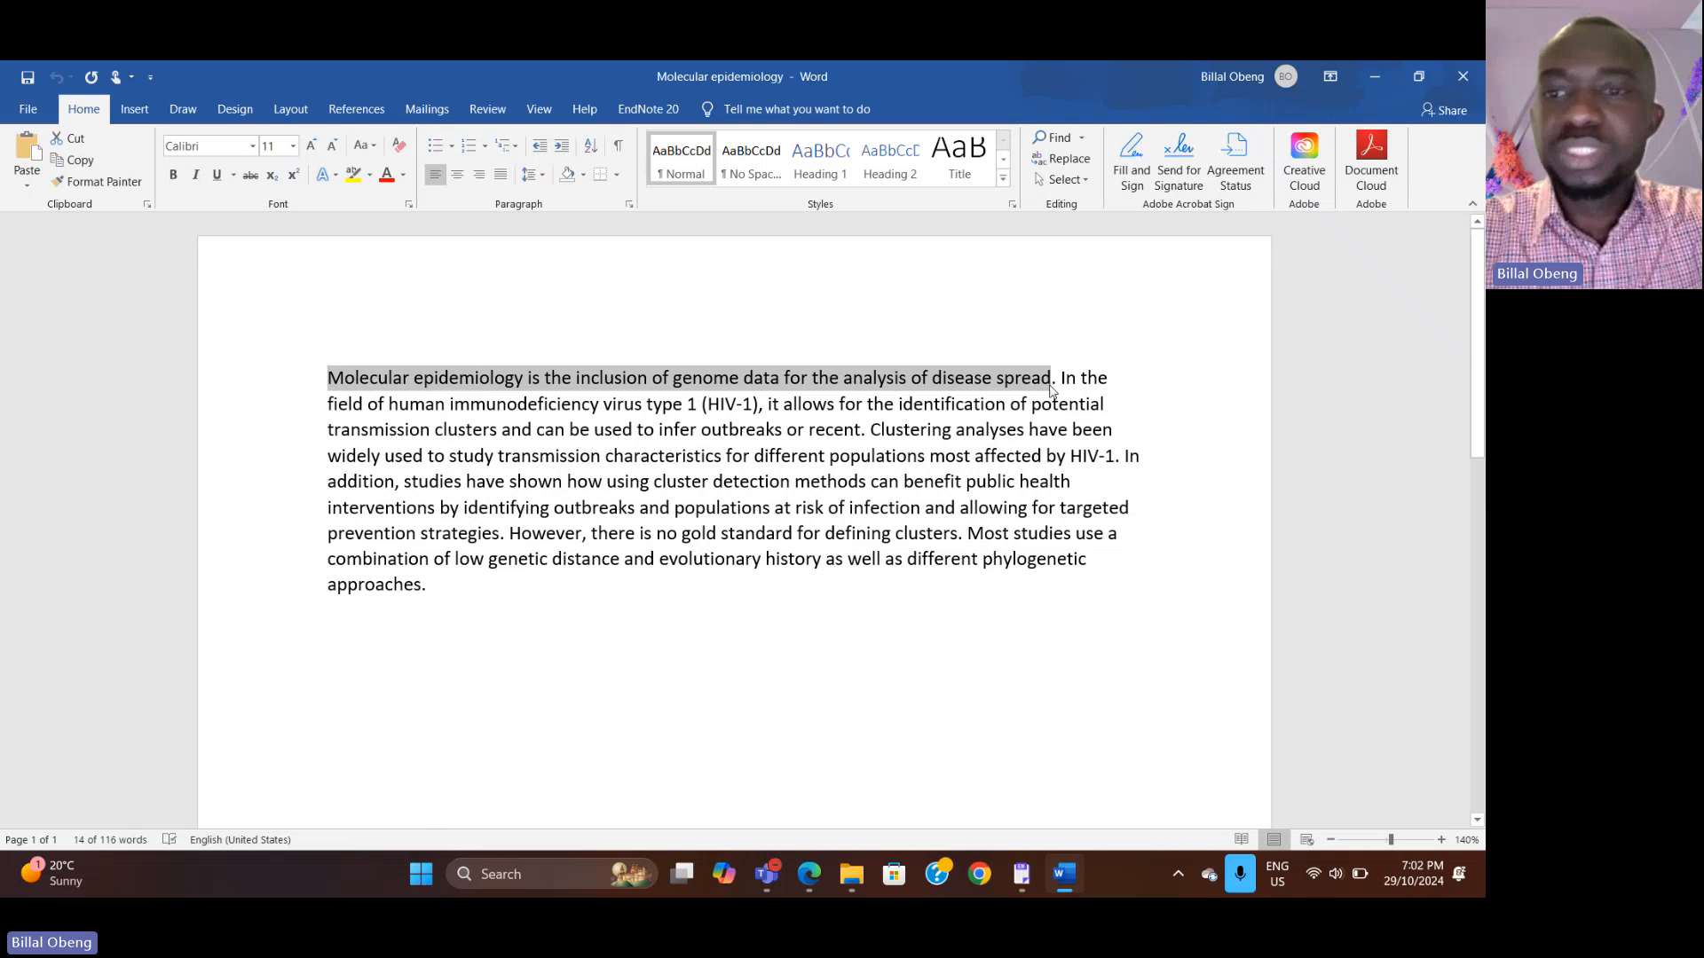
click(1052, 380)
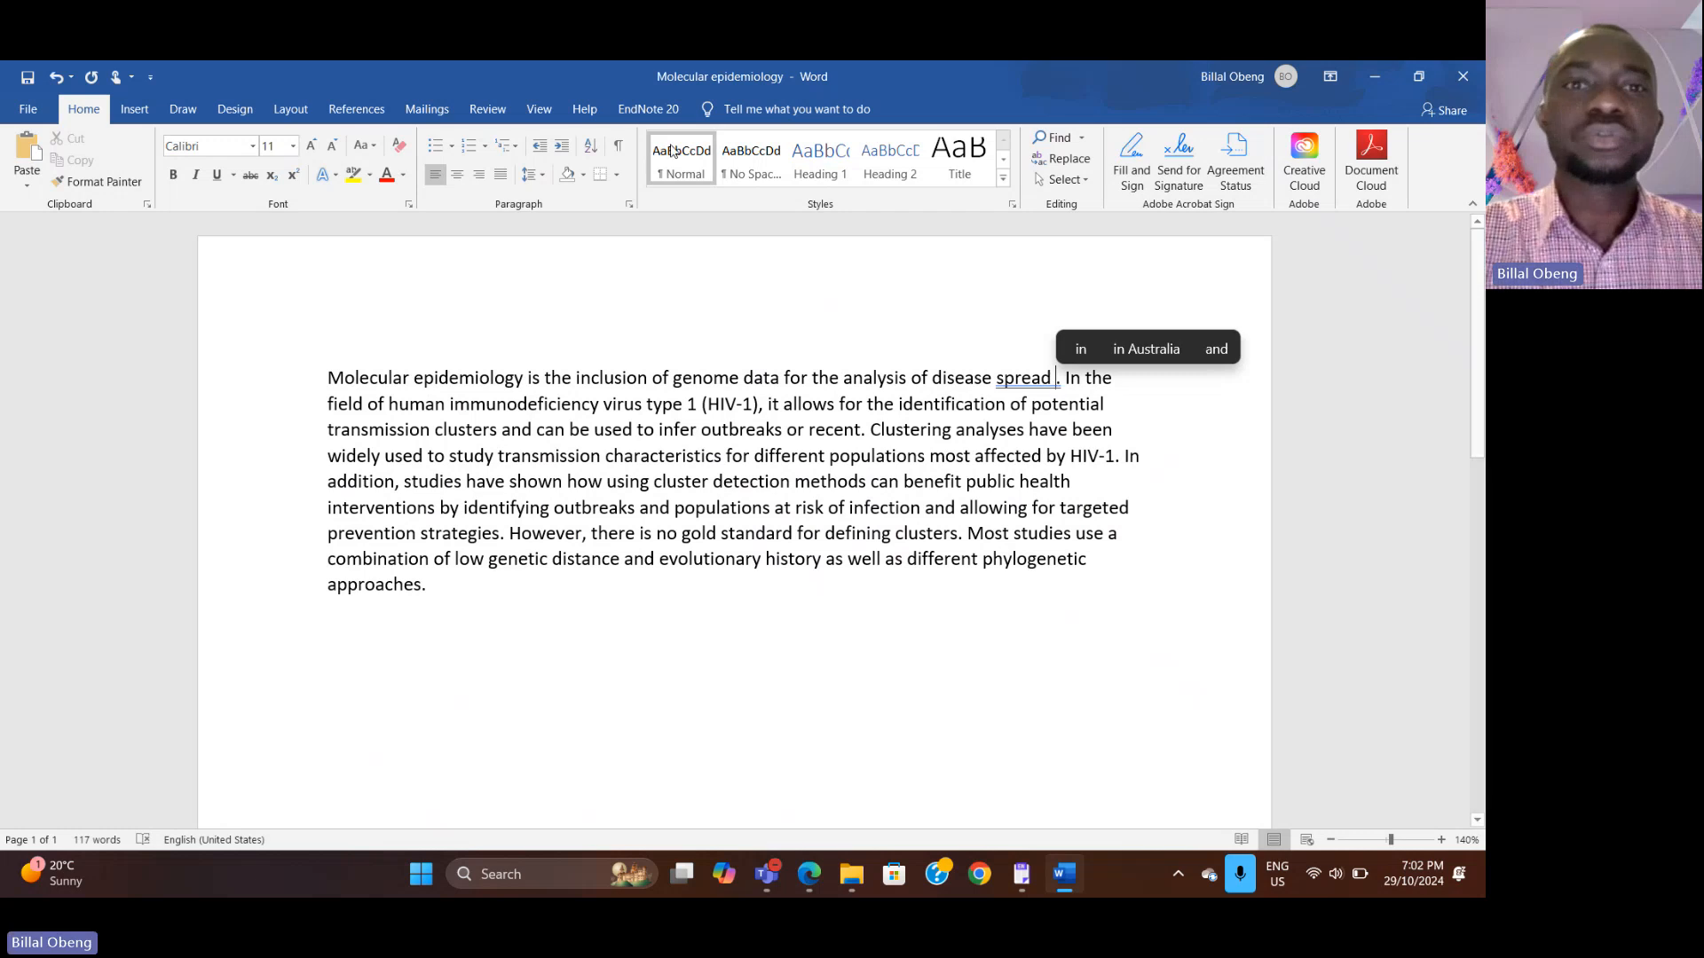
click(631, 110)
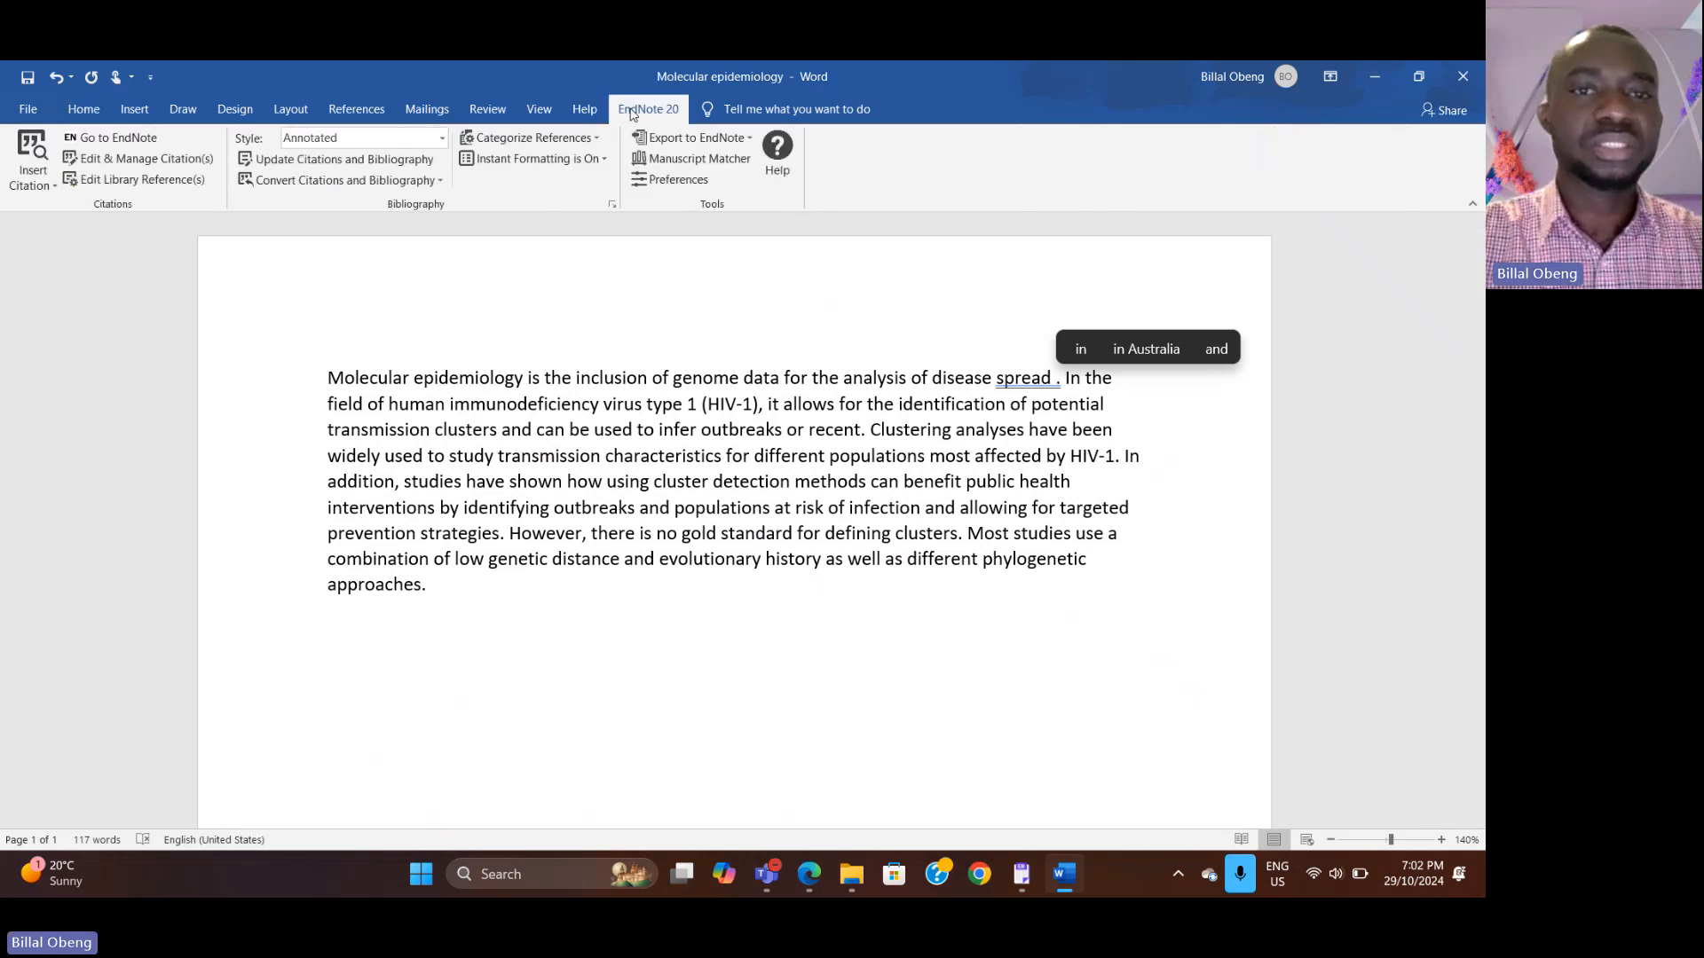
click(40, 187)
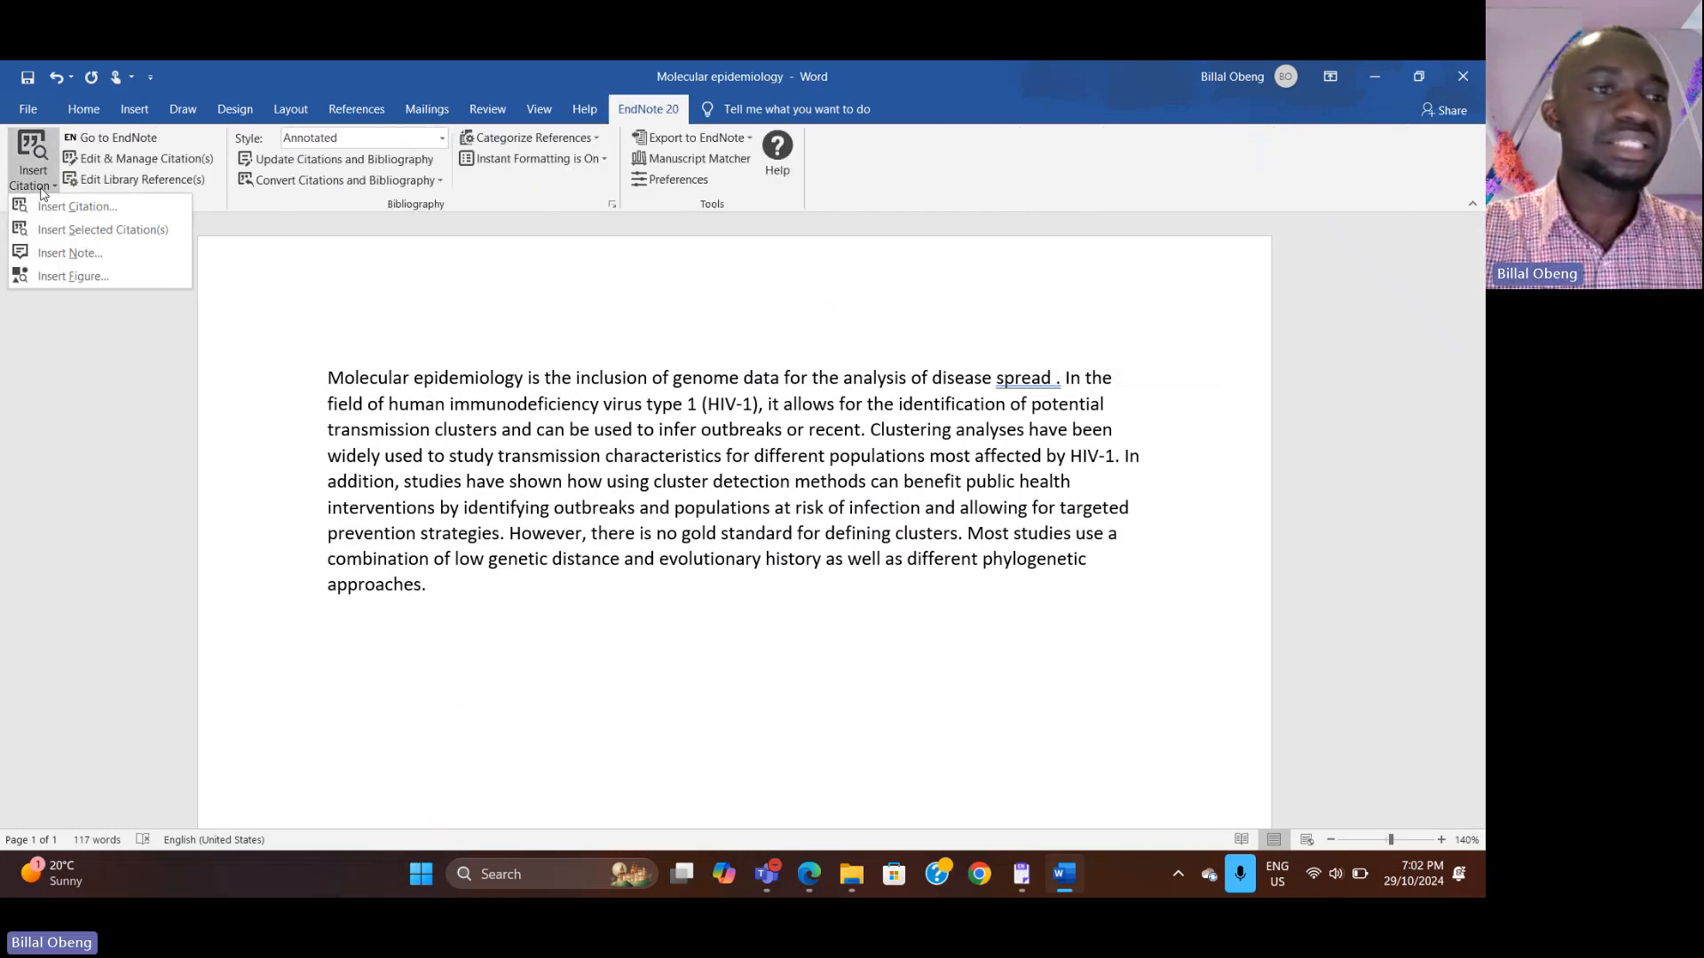
click(65, 229)
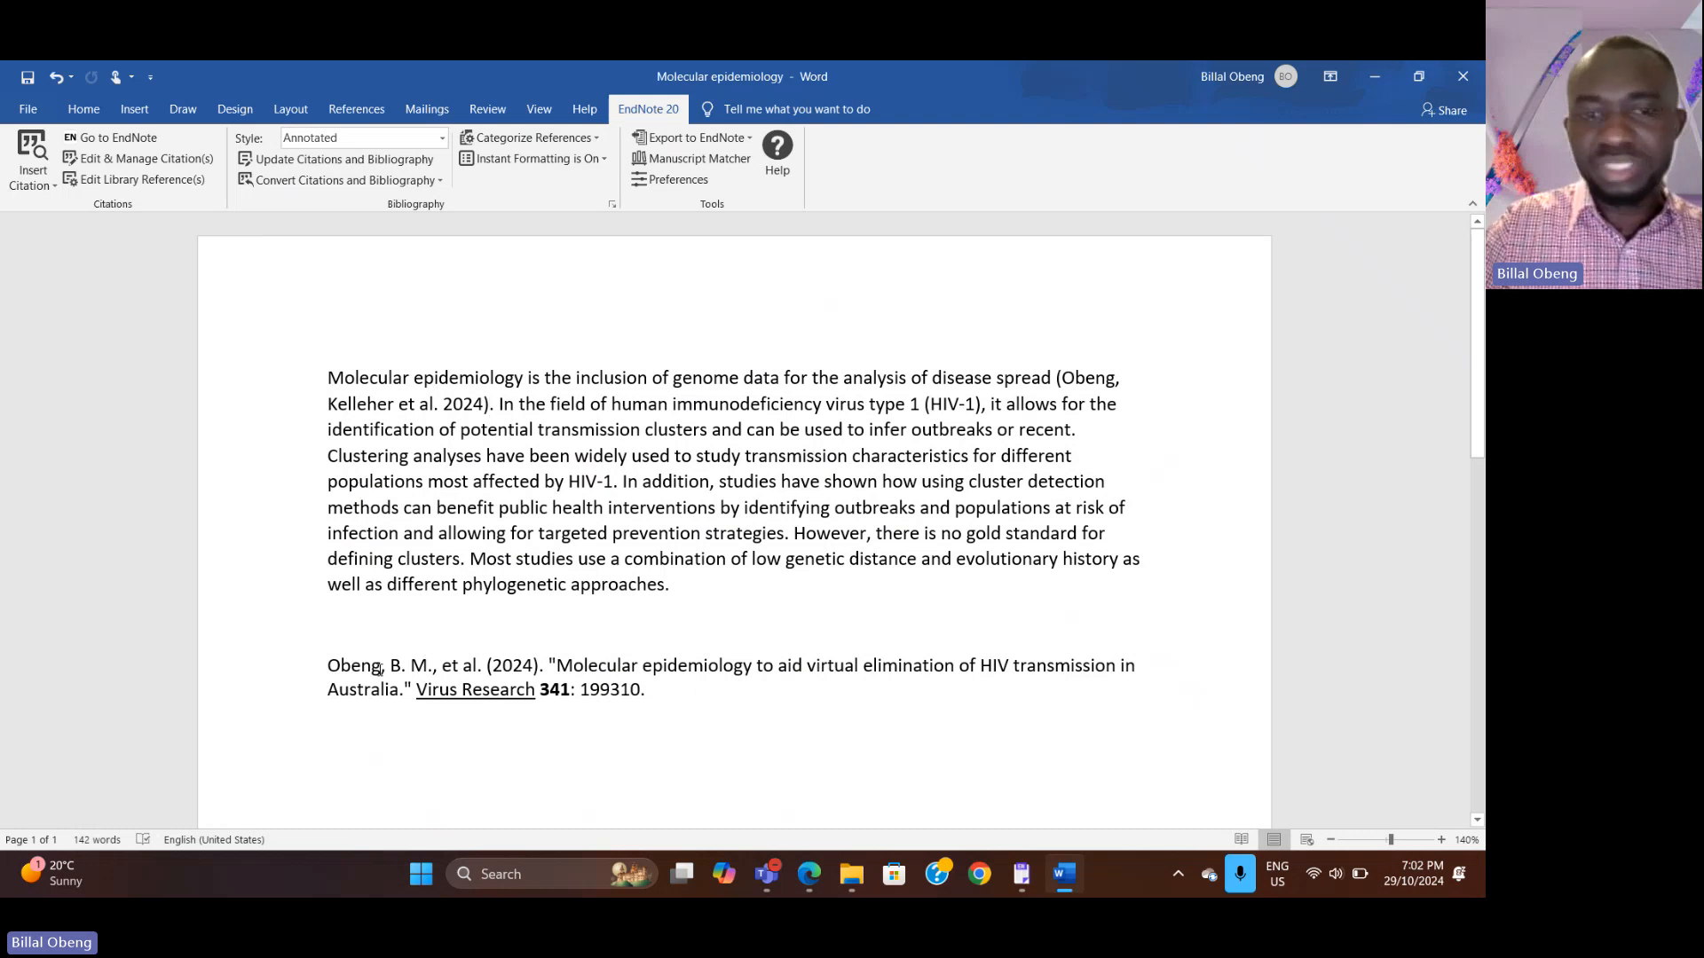
Step: Add a 'References' heading above the generated bibliography entry
click(339, 647)
key(Return)
text(References)
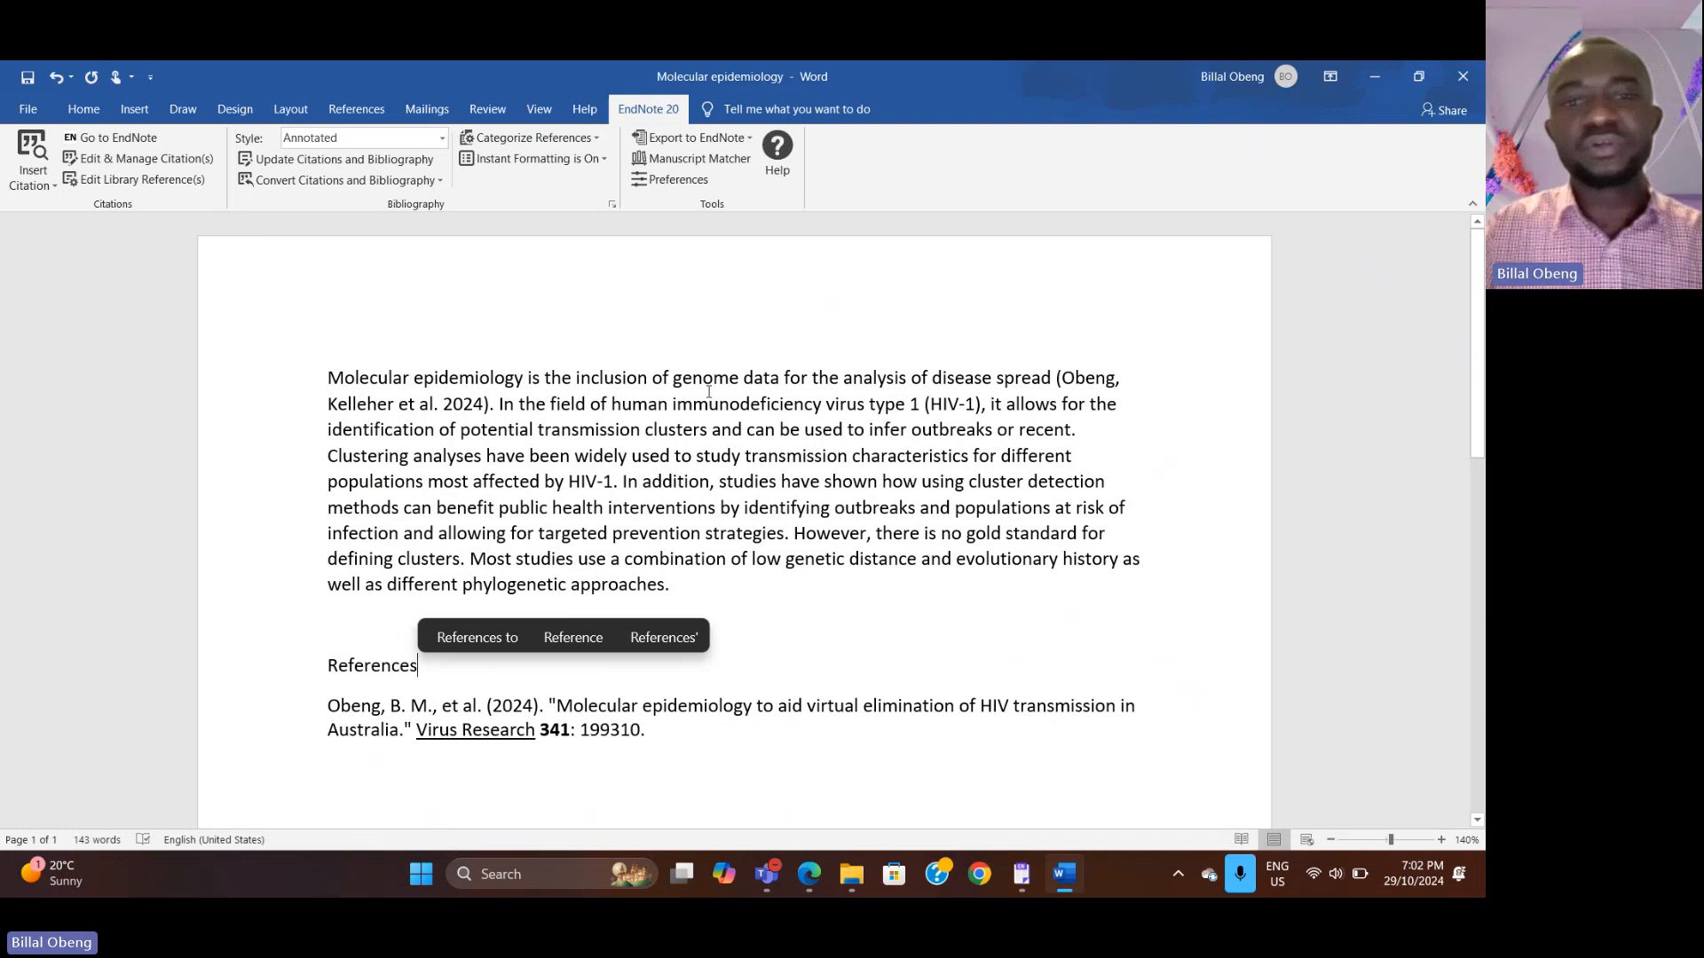
Step: Complete the phrase 'outbreaks or recent' by adding the word 'infections'
click(661, 414)
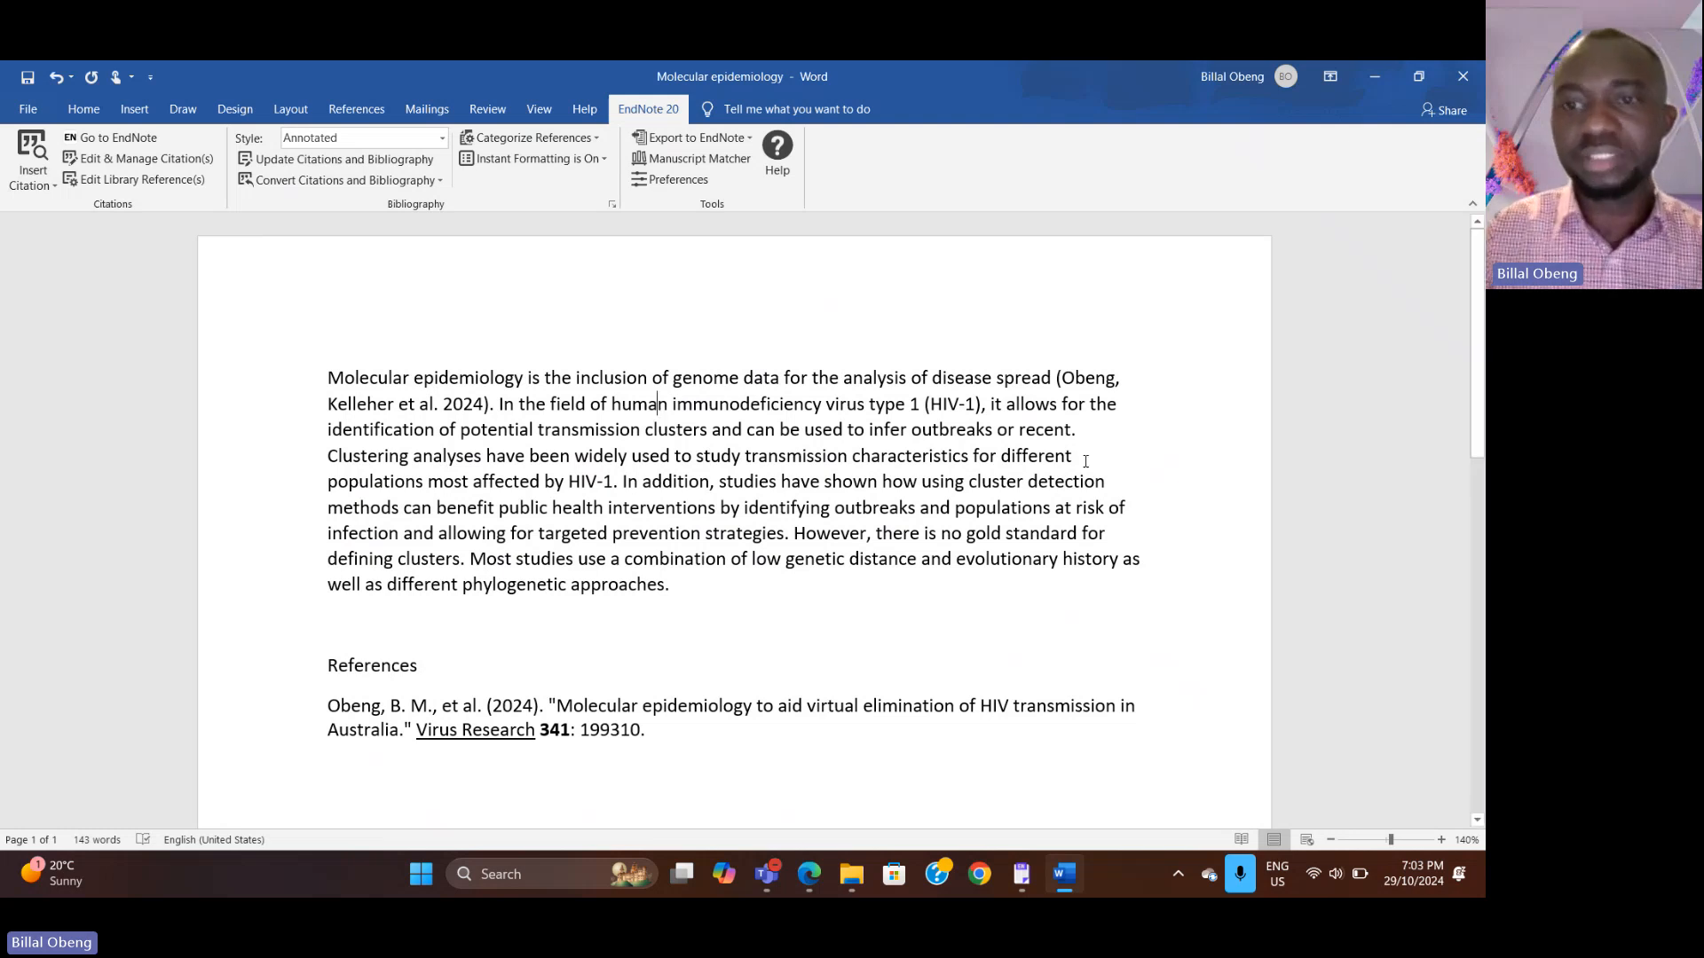
click(1072, 431)
text(infecti)
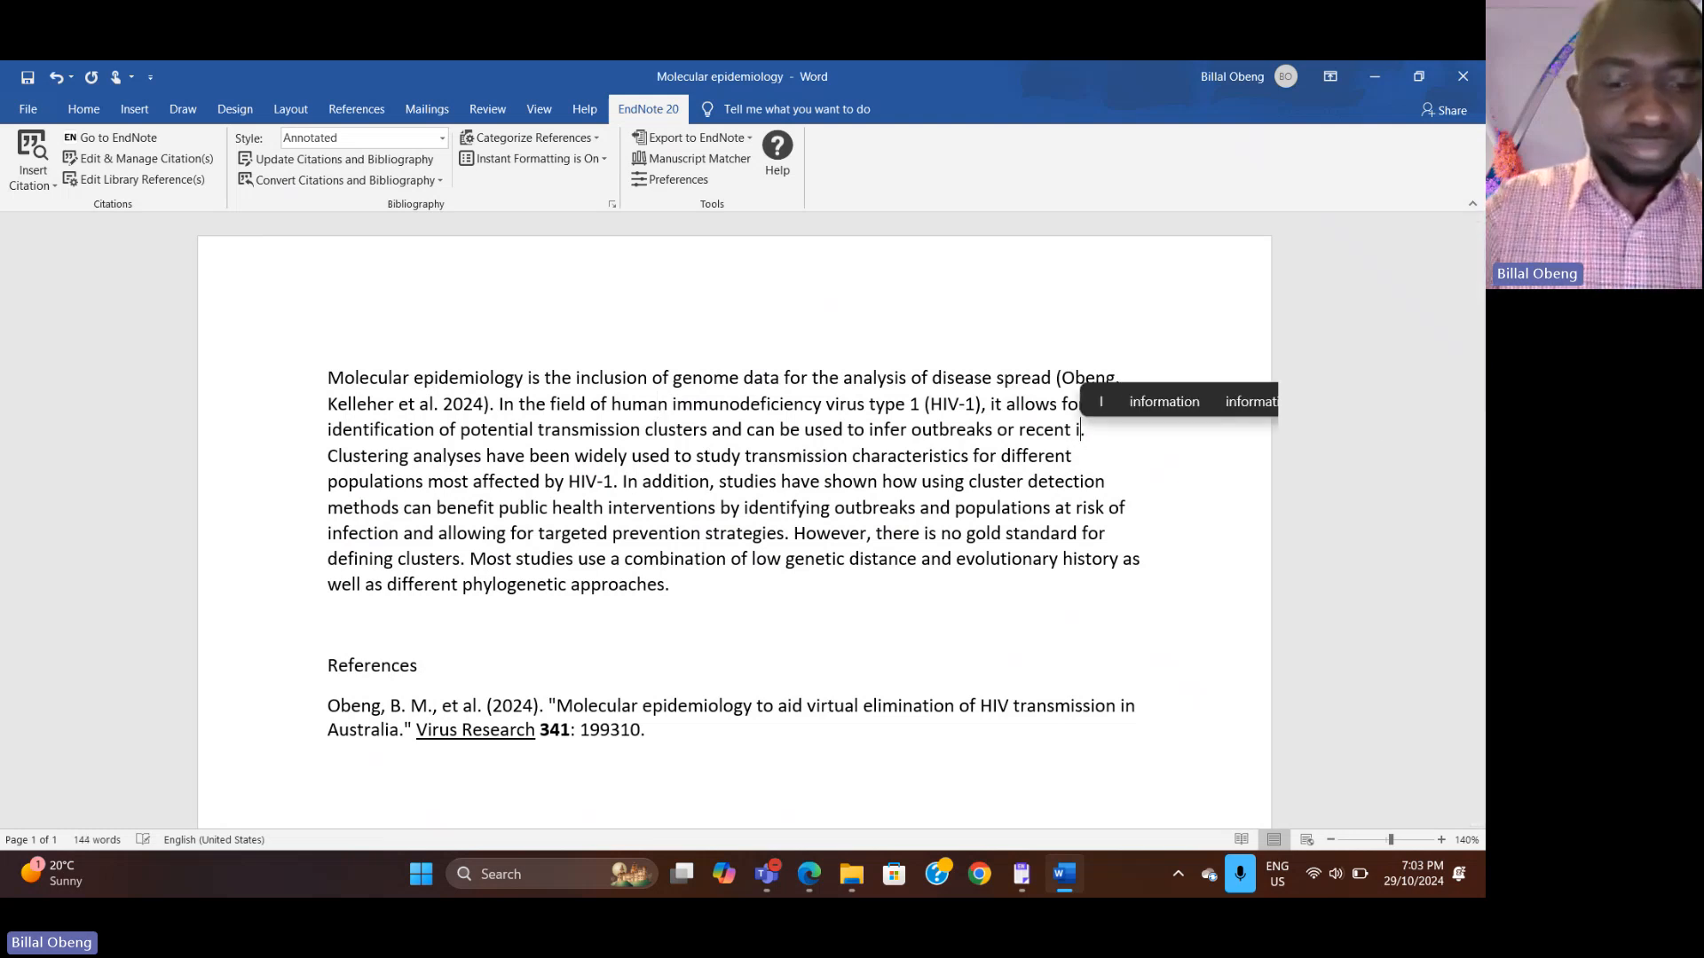
text(ons)
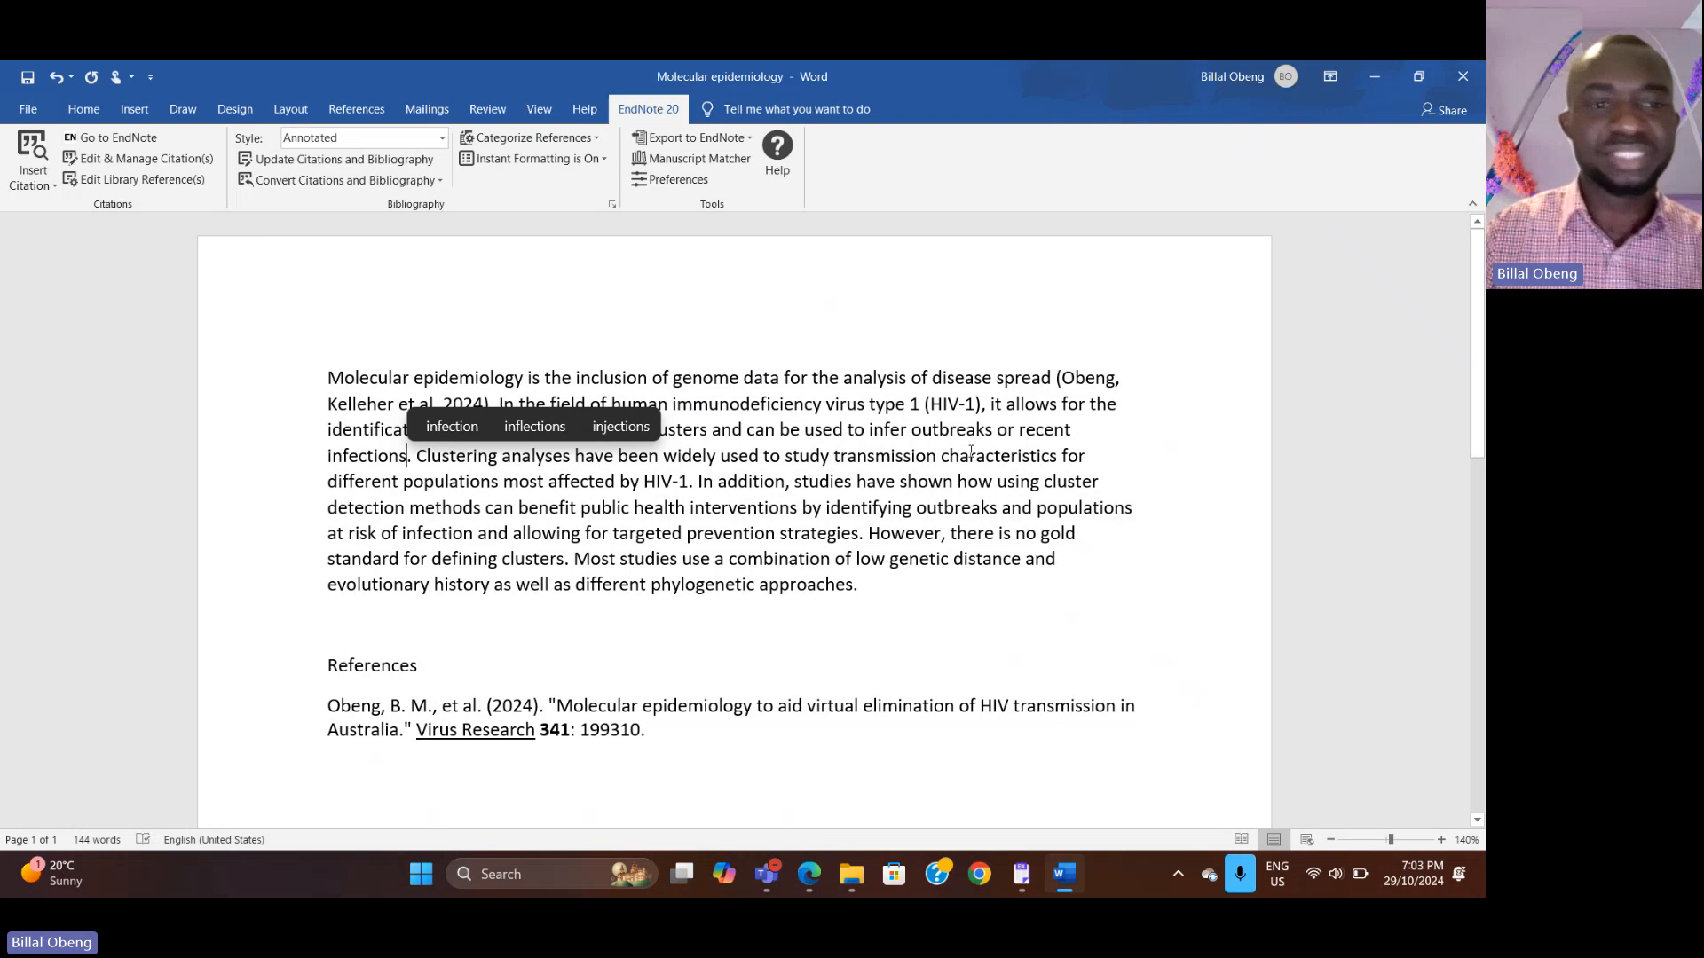
Step: Search Google Scholar for 'Clustering analyses of HIV-1' to find a source for the sentence on clustering analyses
click(692, 482)
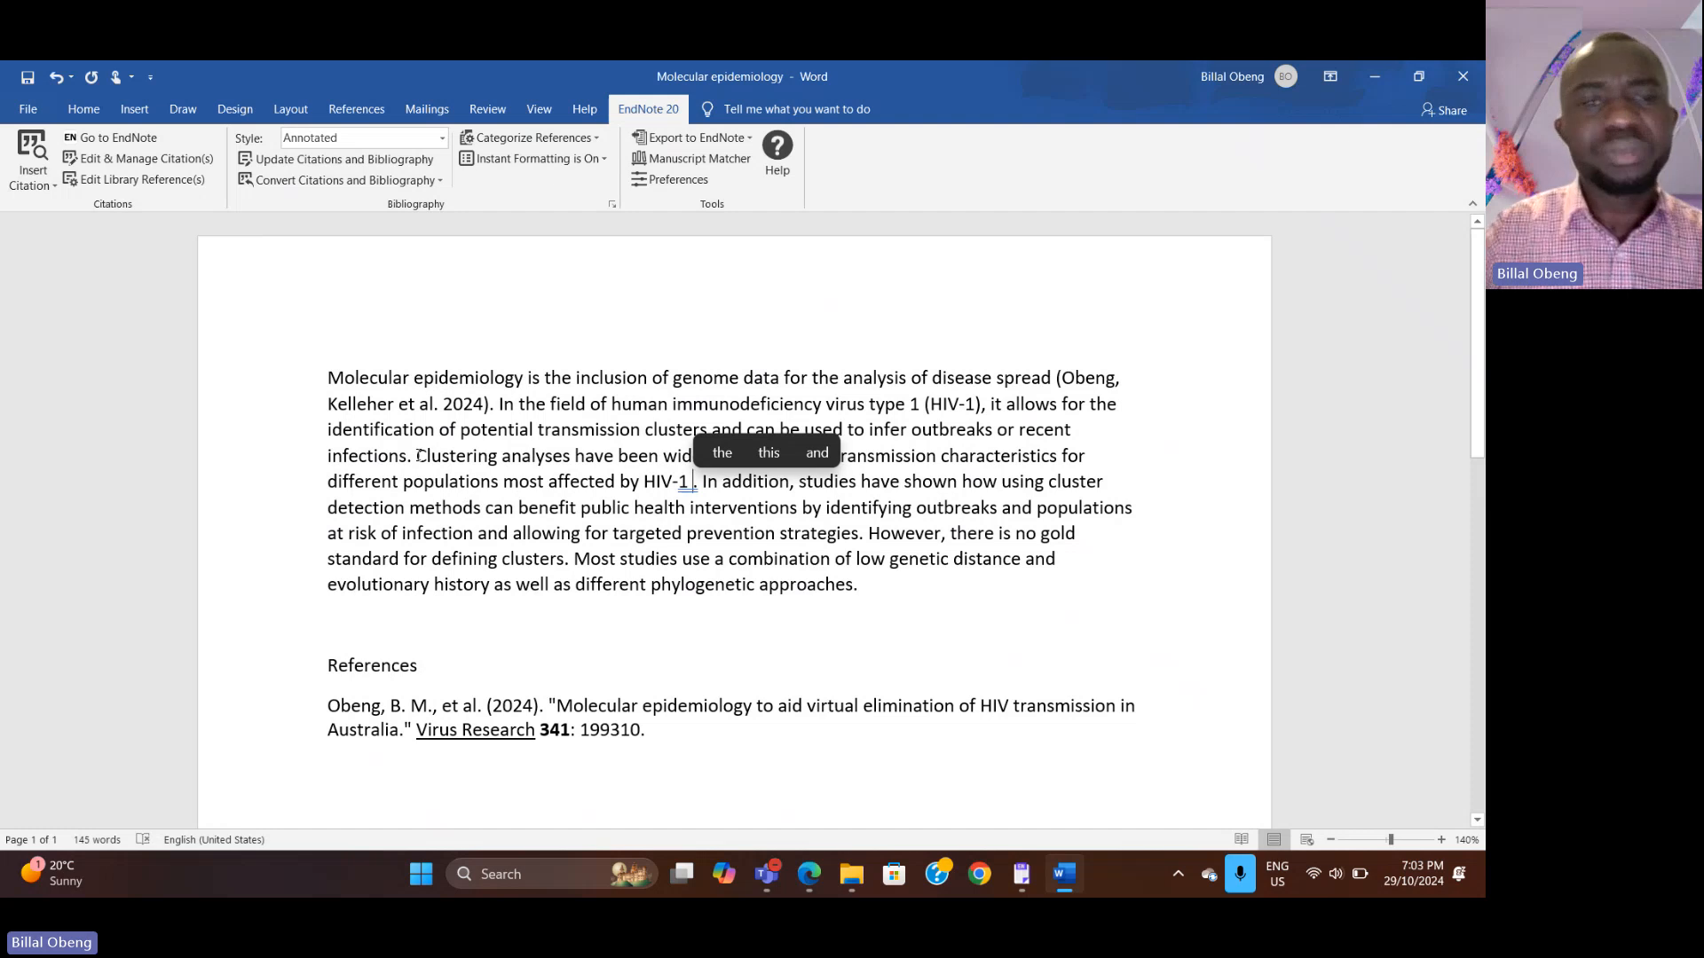
drag(416, 456, 564, 460)
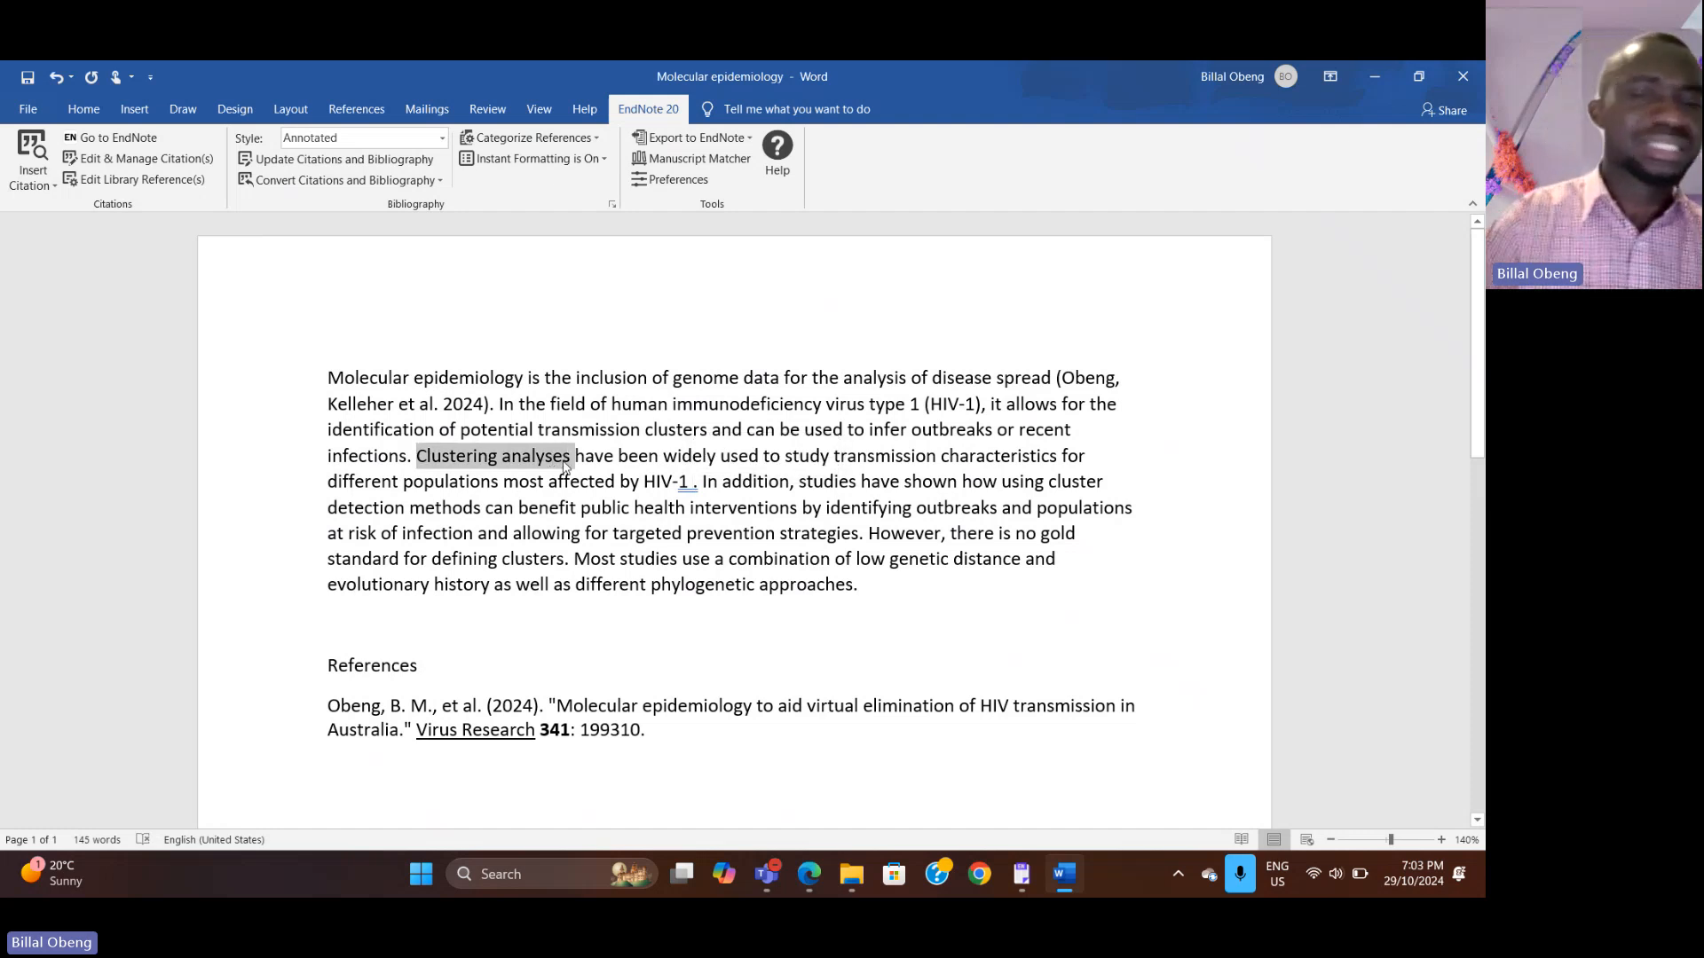
click(809, 875)
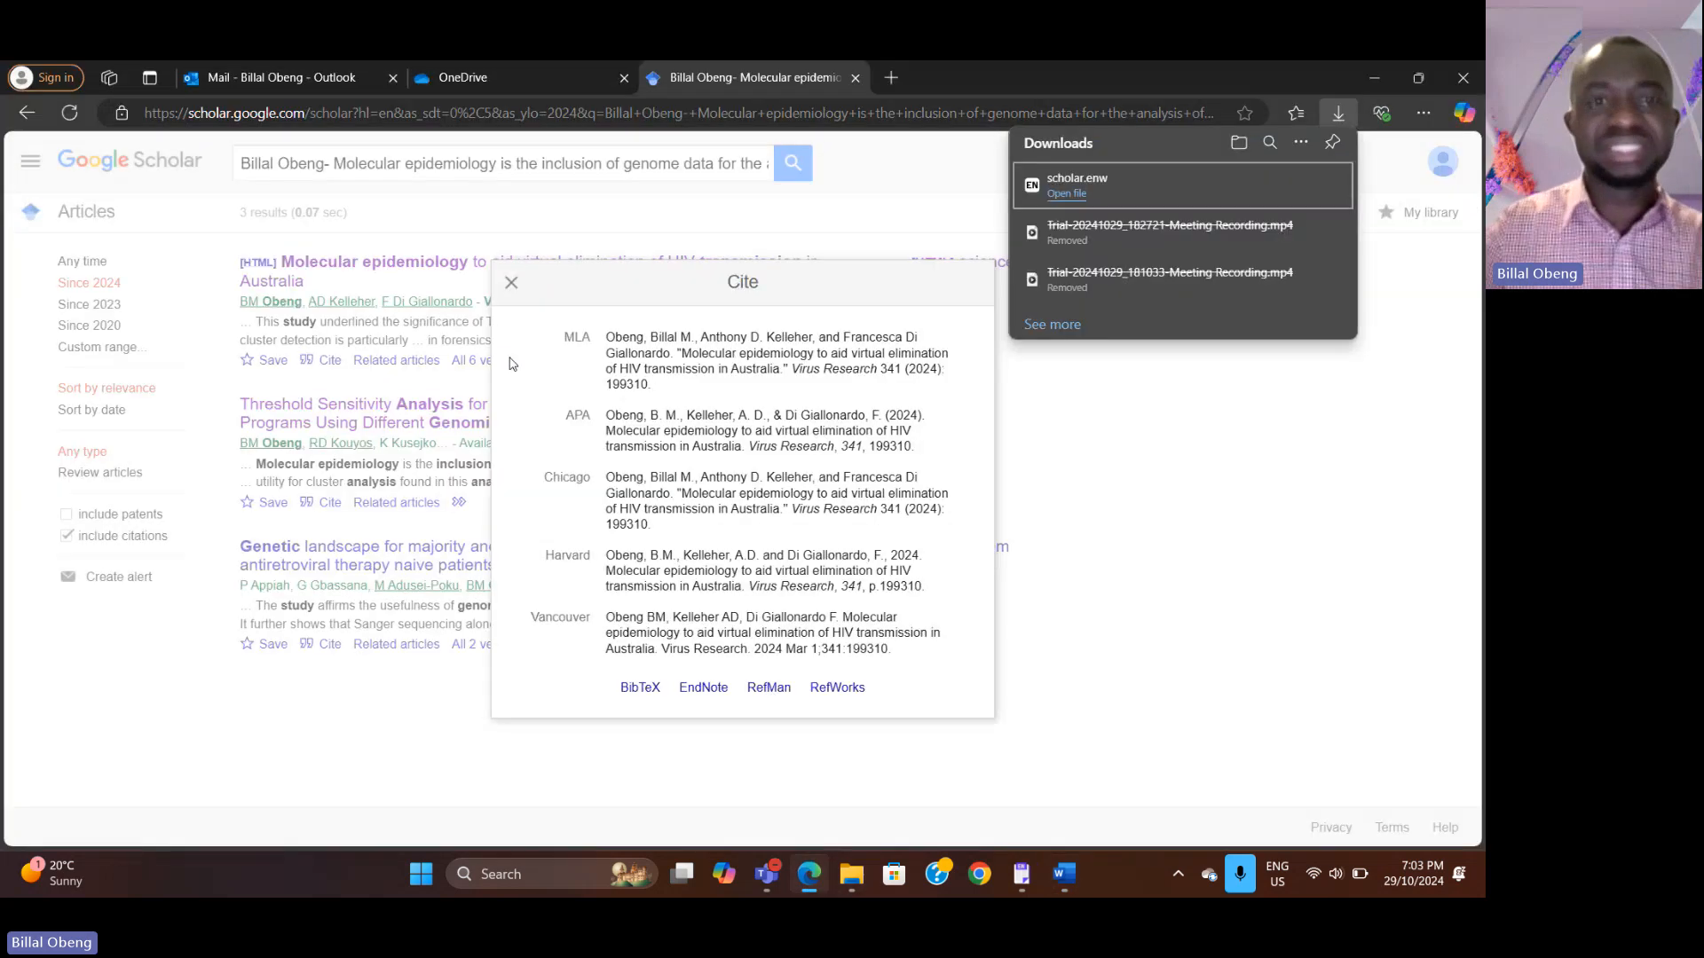
click(277, 164)
drag(251, 163, 882, 171)
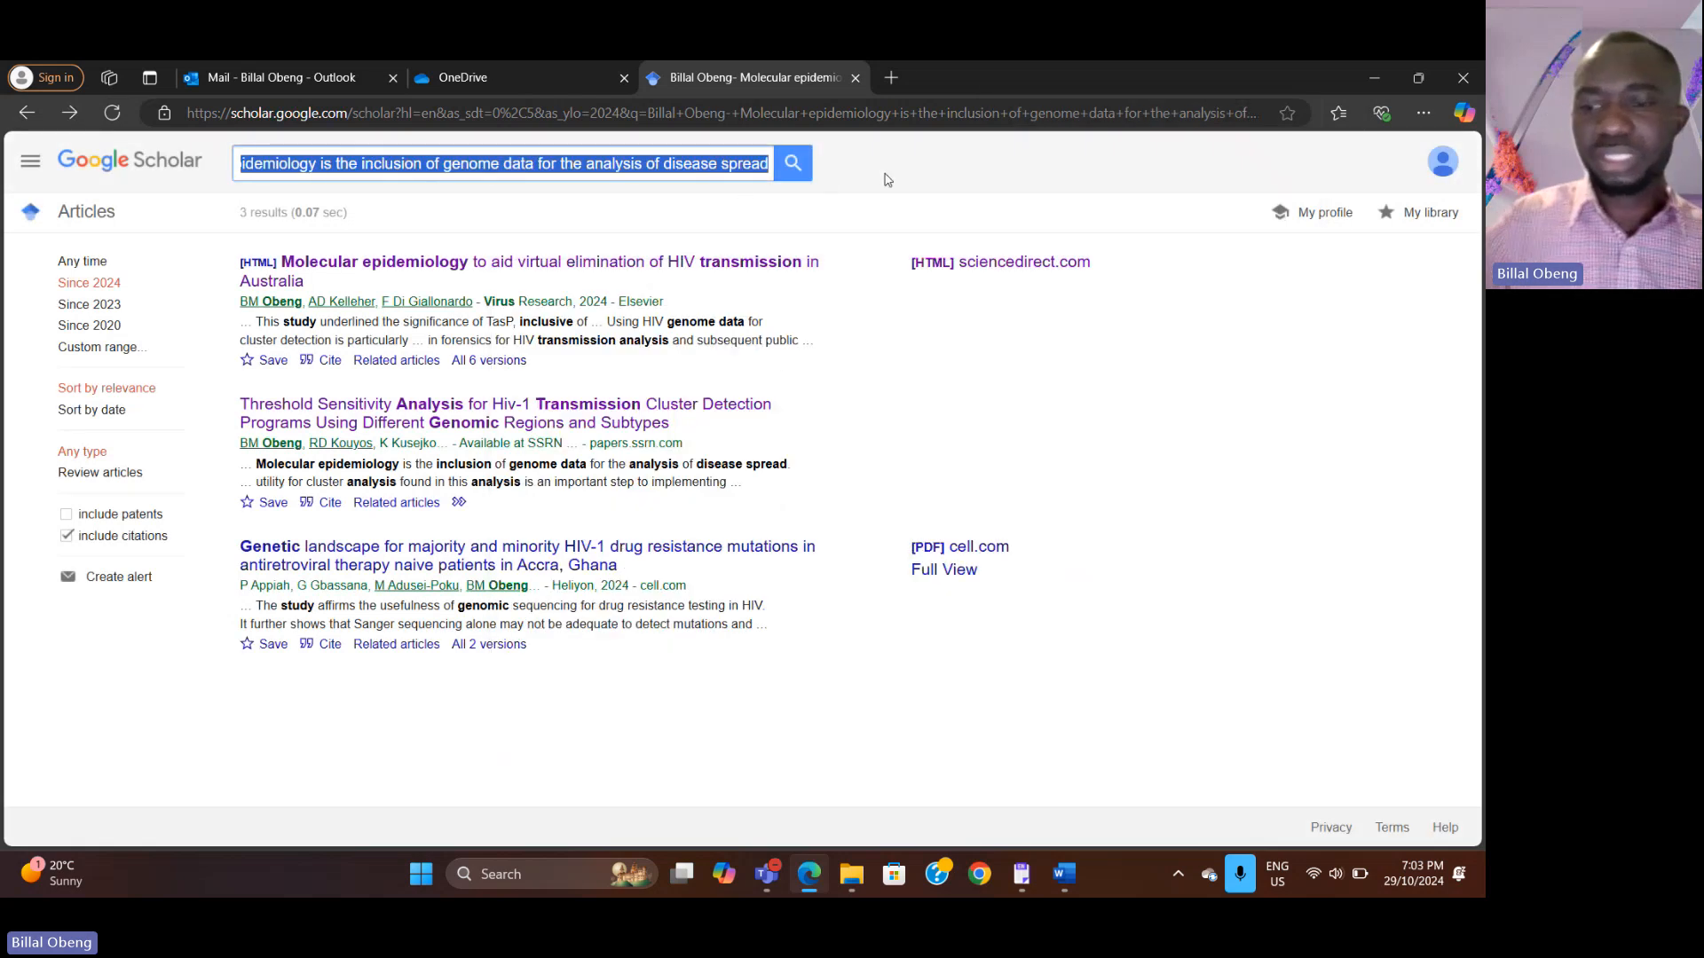
key(BackSpace)
key(BackSpace)
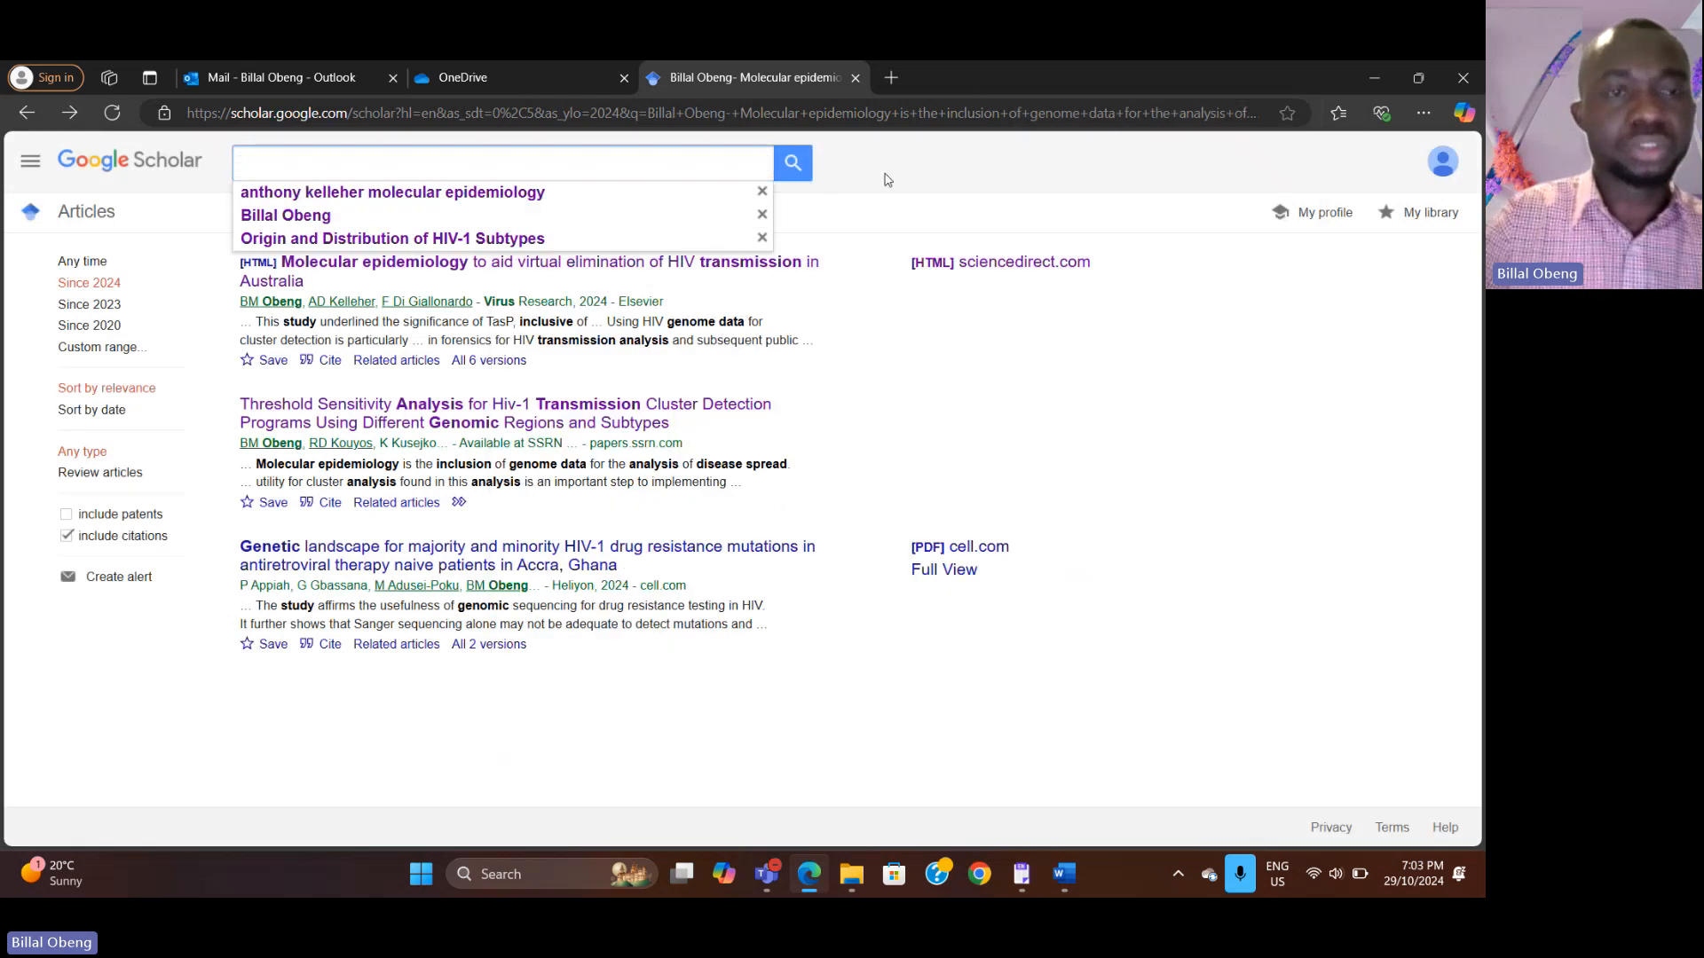
text(Clustering analyses of )
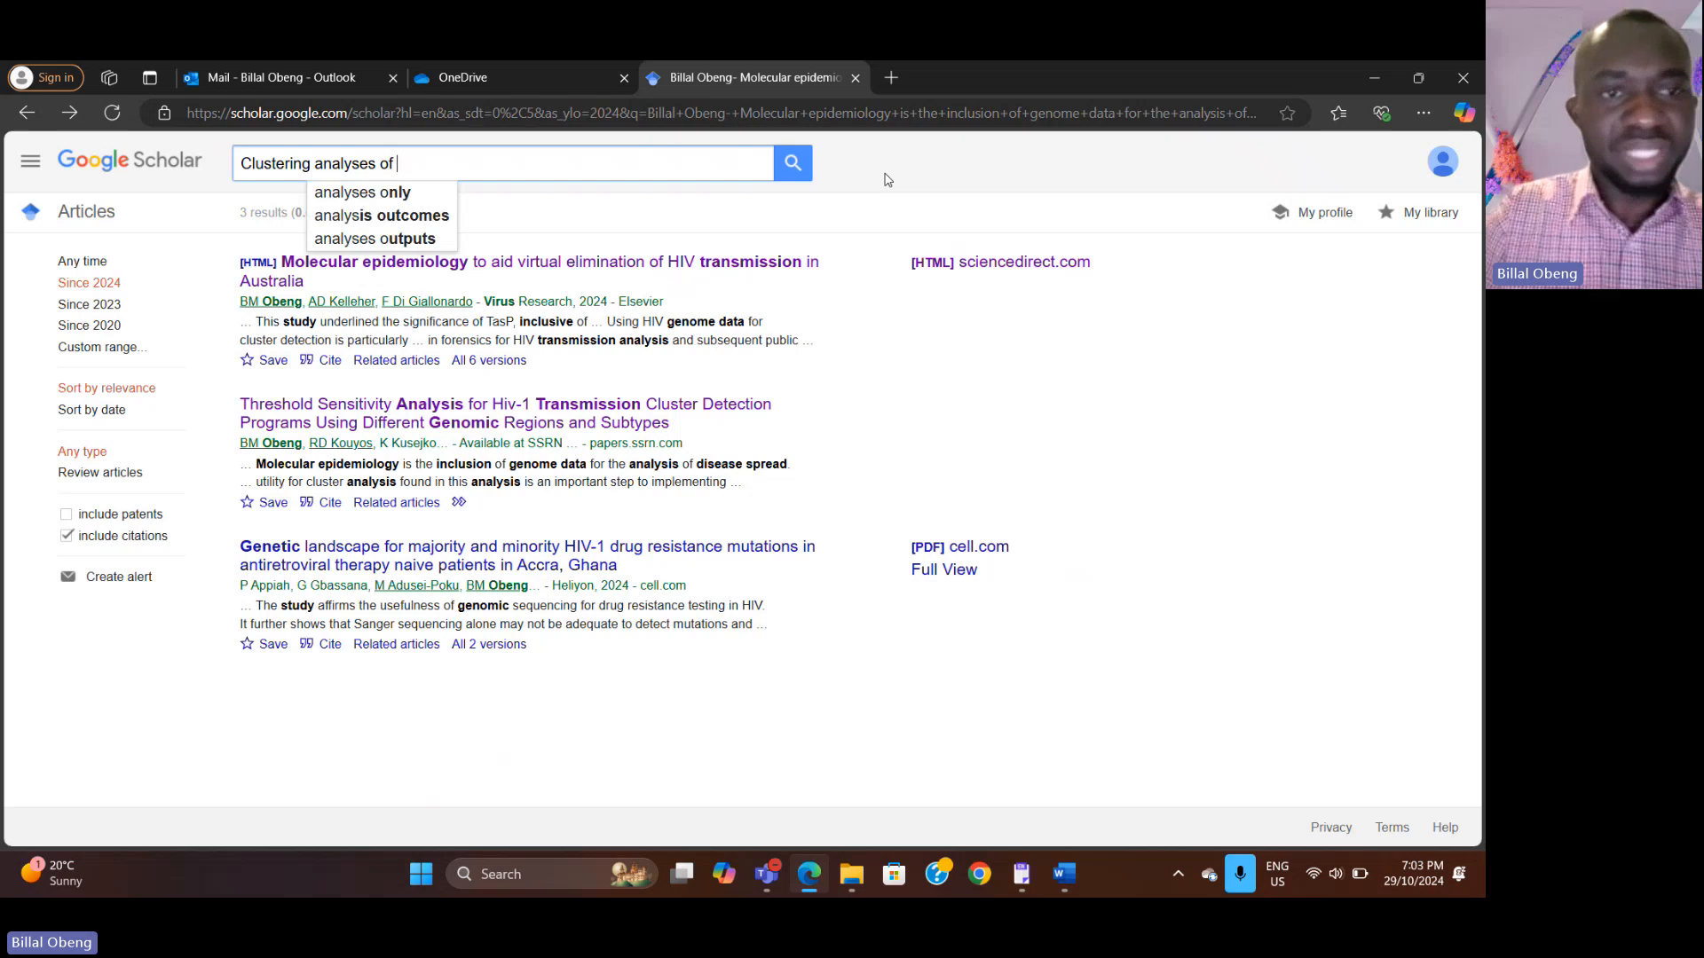
text(HIV-1)
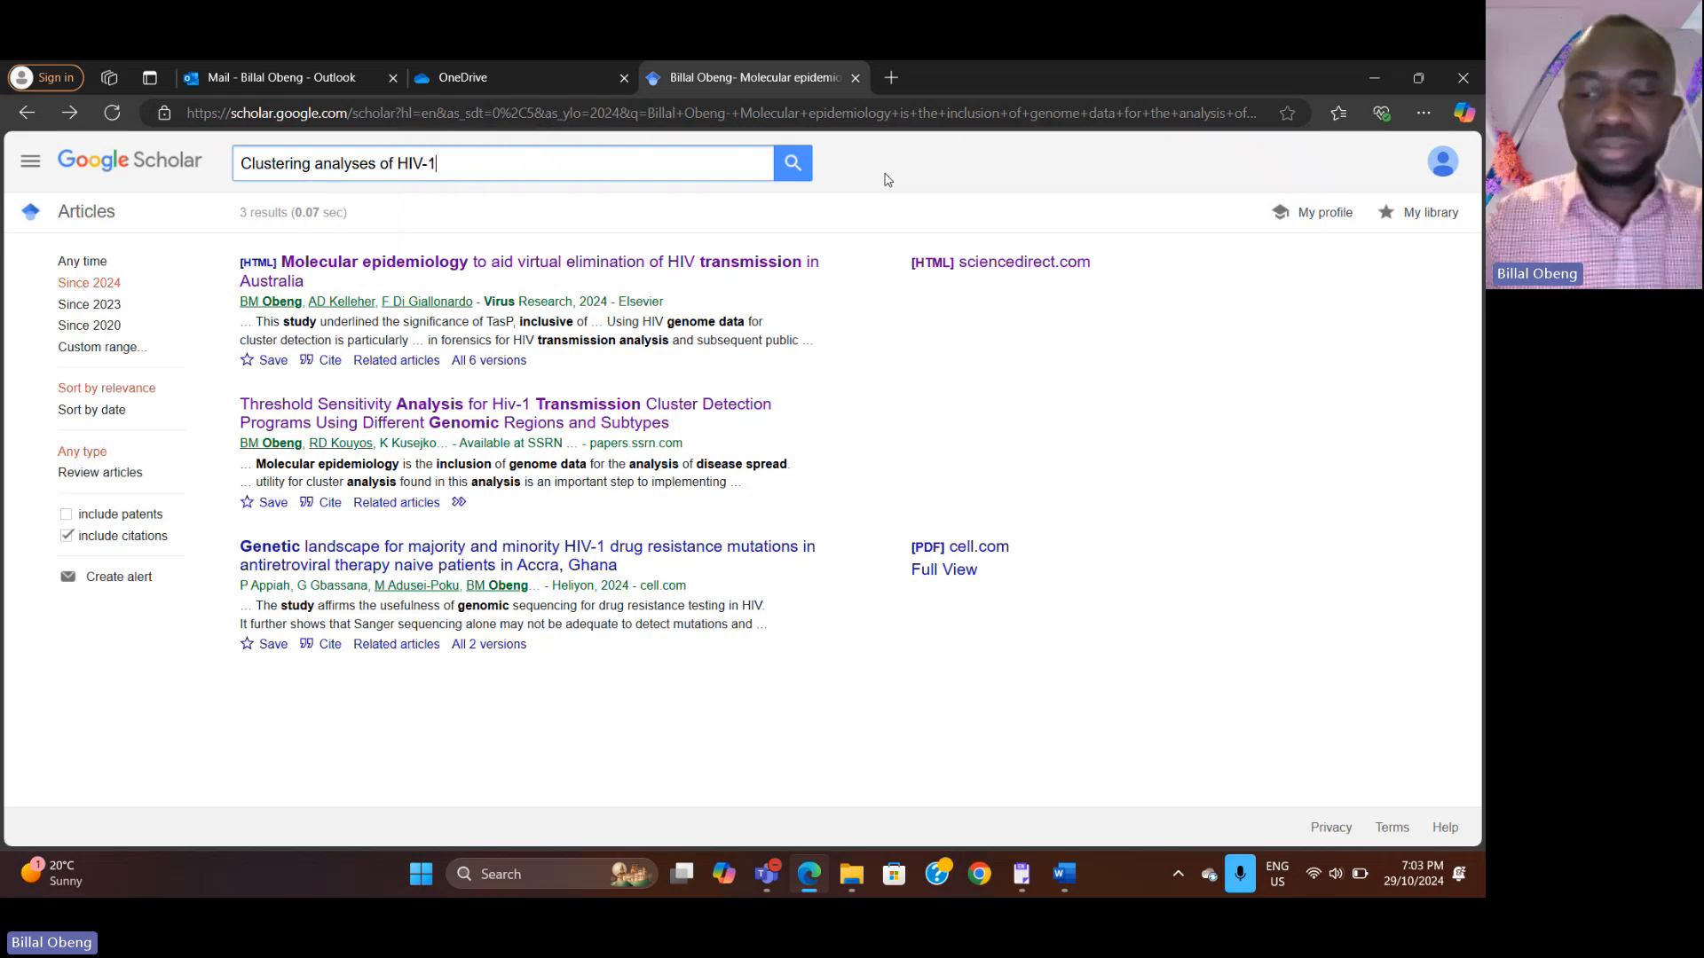
key(Return)
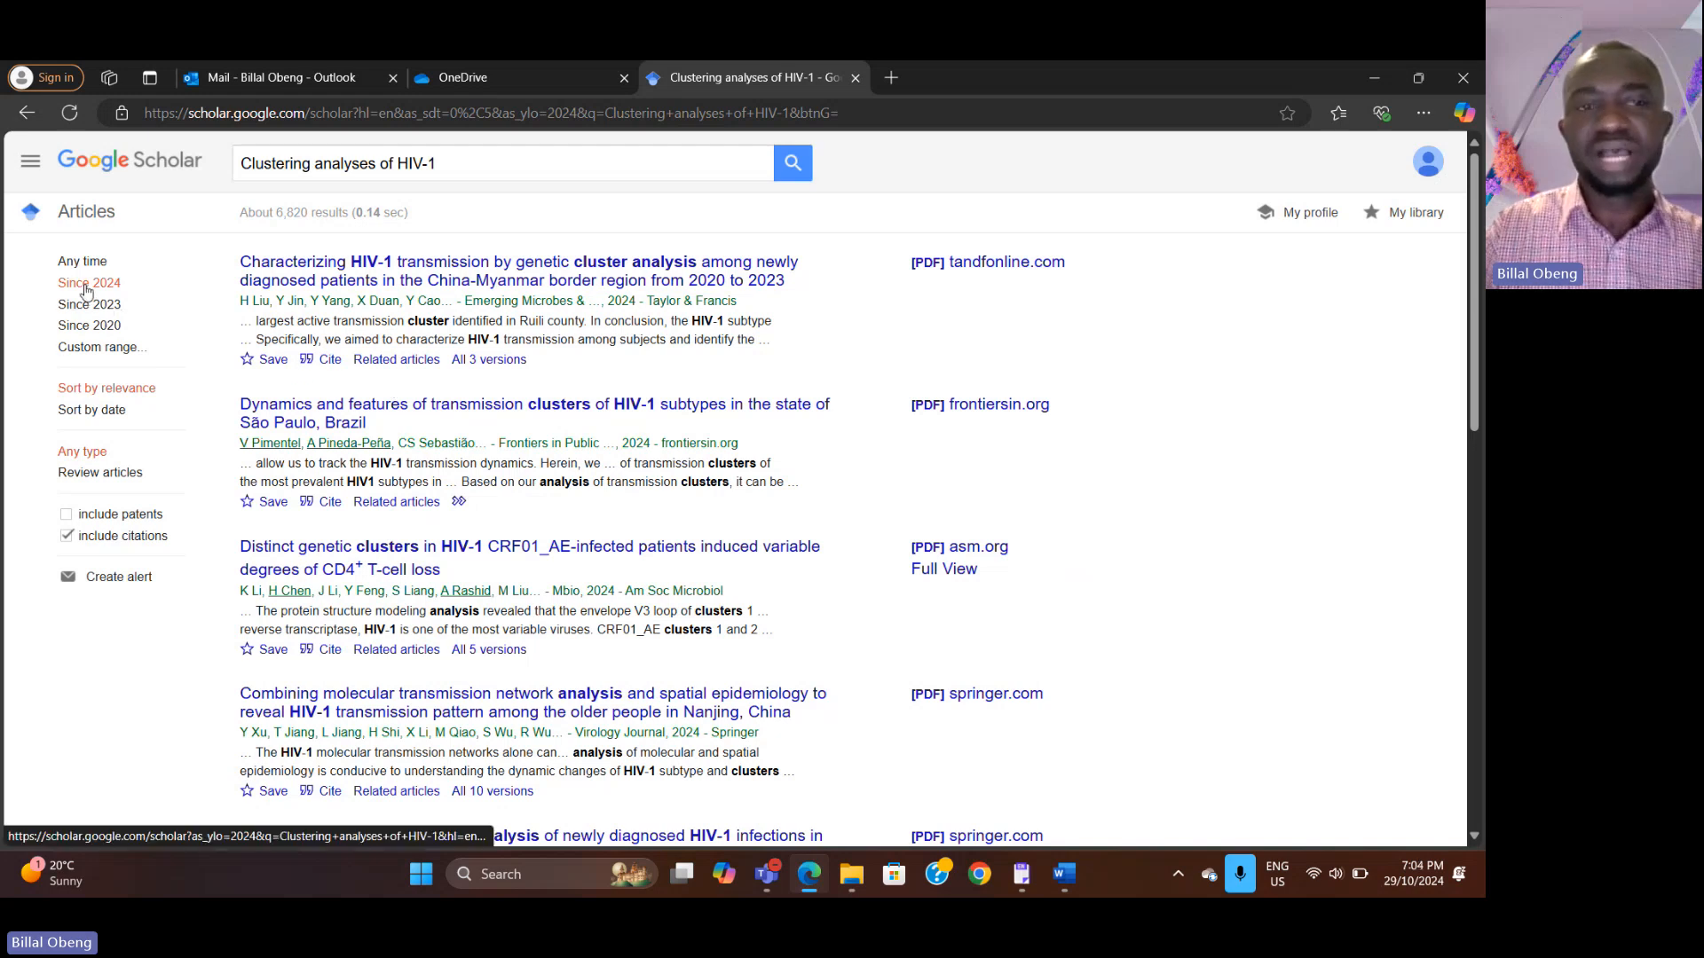
Step: Export the first result, on HIV-1 cluster analysis in the China-Myanmar border region, to the EndNote library
click(306, 362)
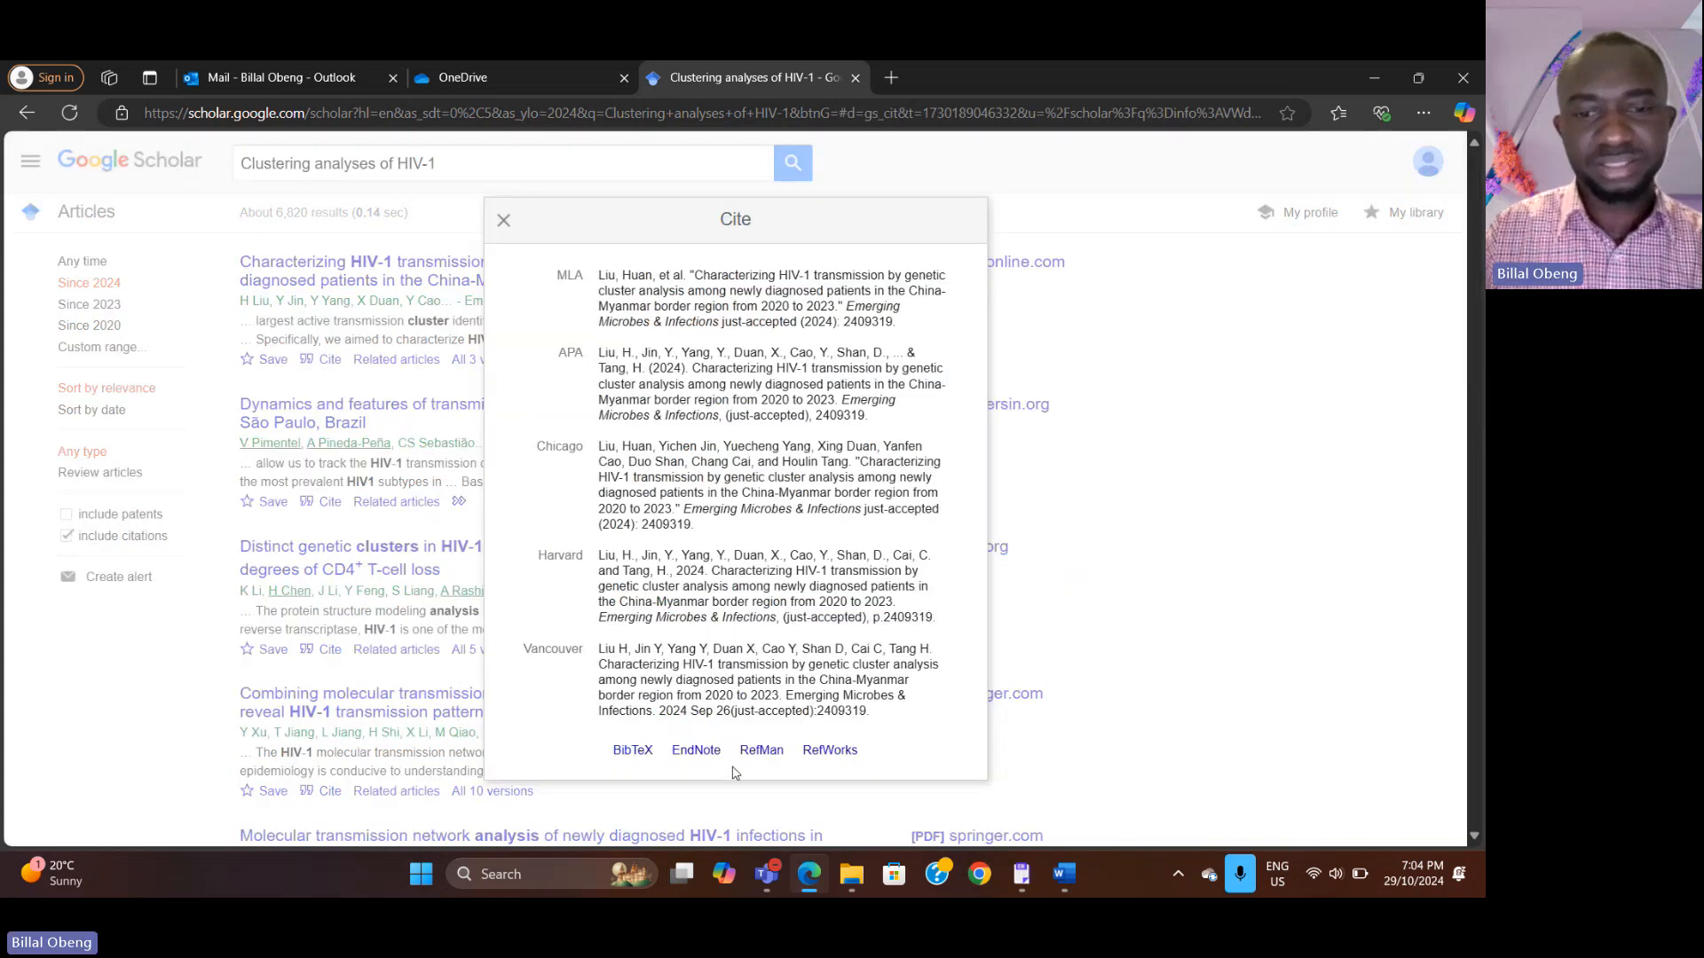
click(698, 751)
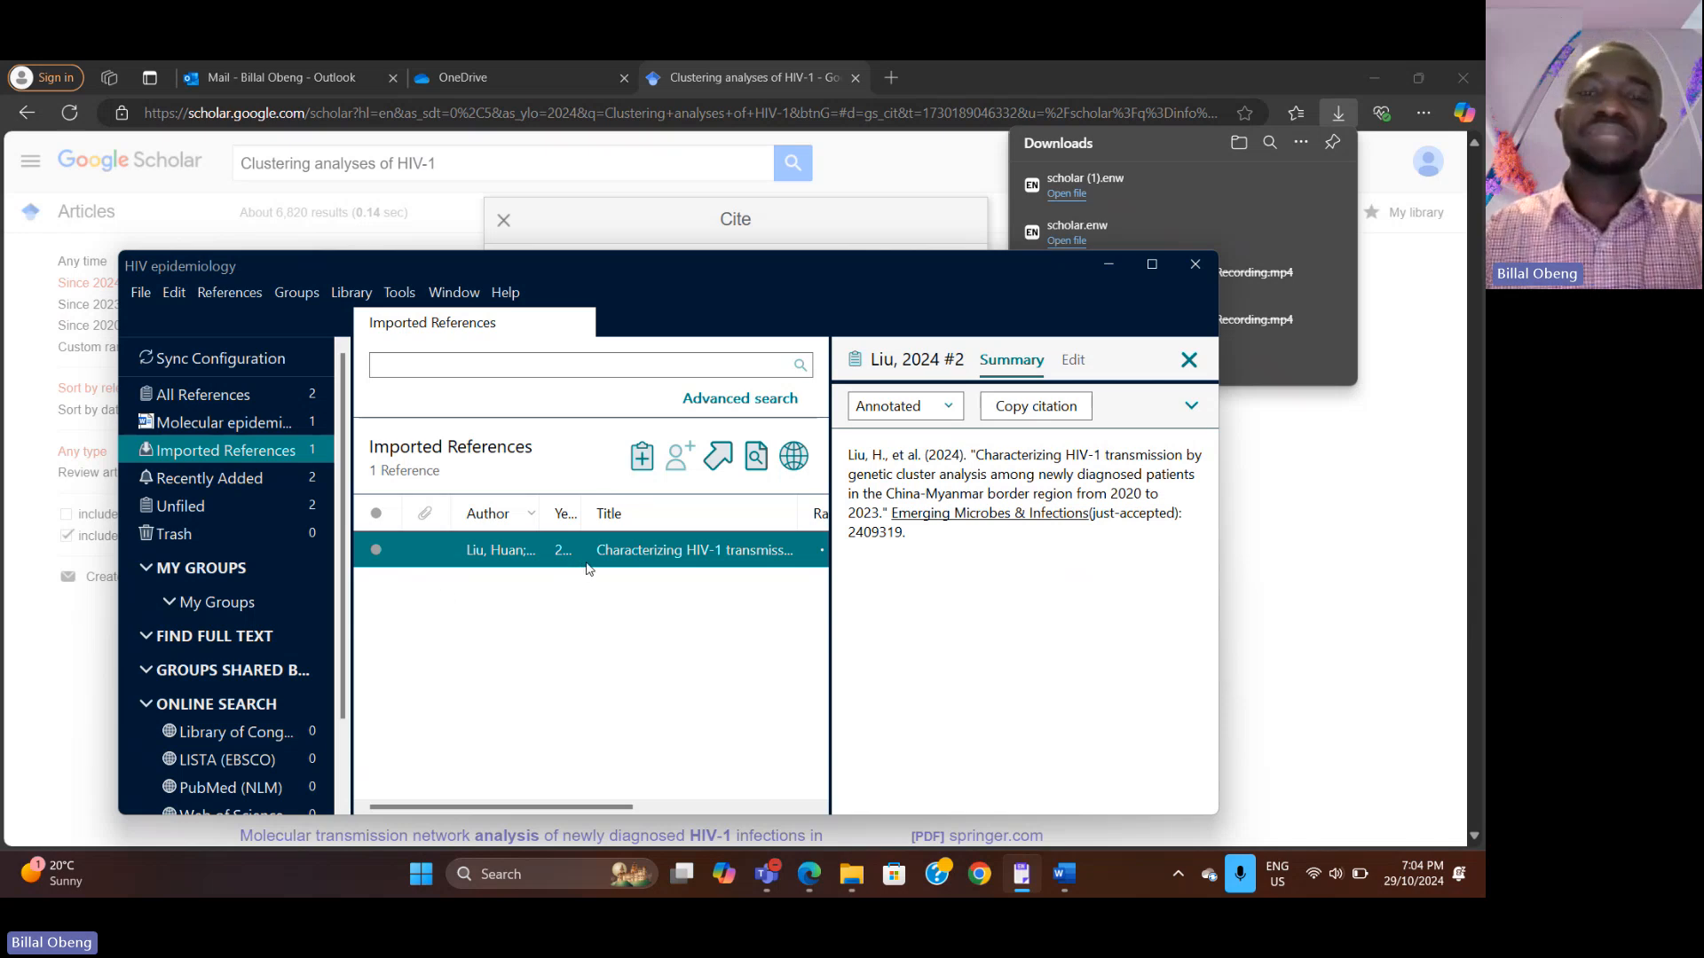
Step: Insert the selected Liu 2024 reference as a citation after 'HIV-1' in the clustering sentence
click(1079, 874)
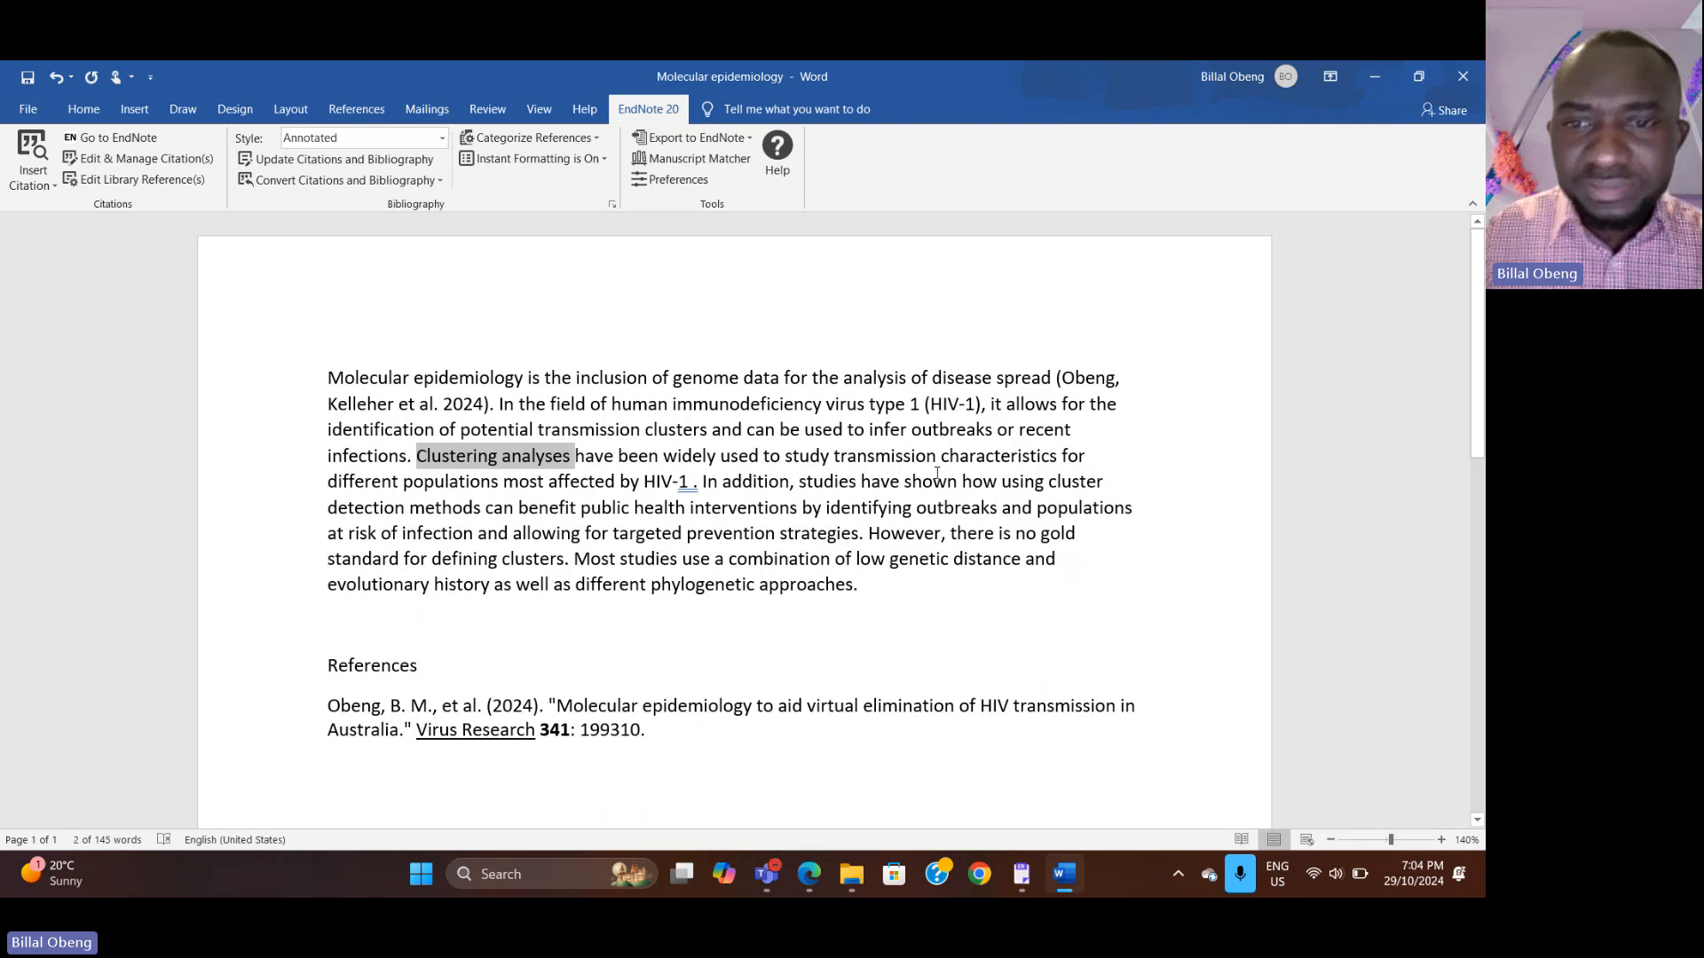
click(693, 483)
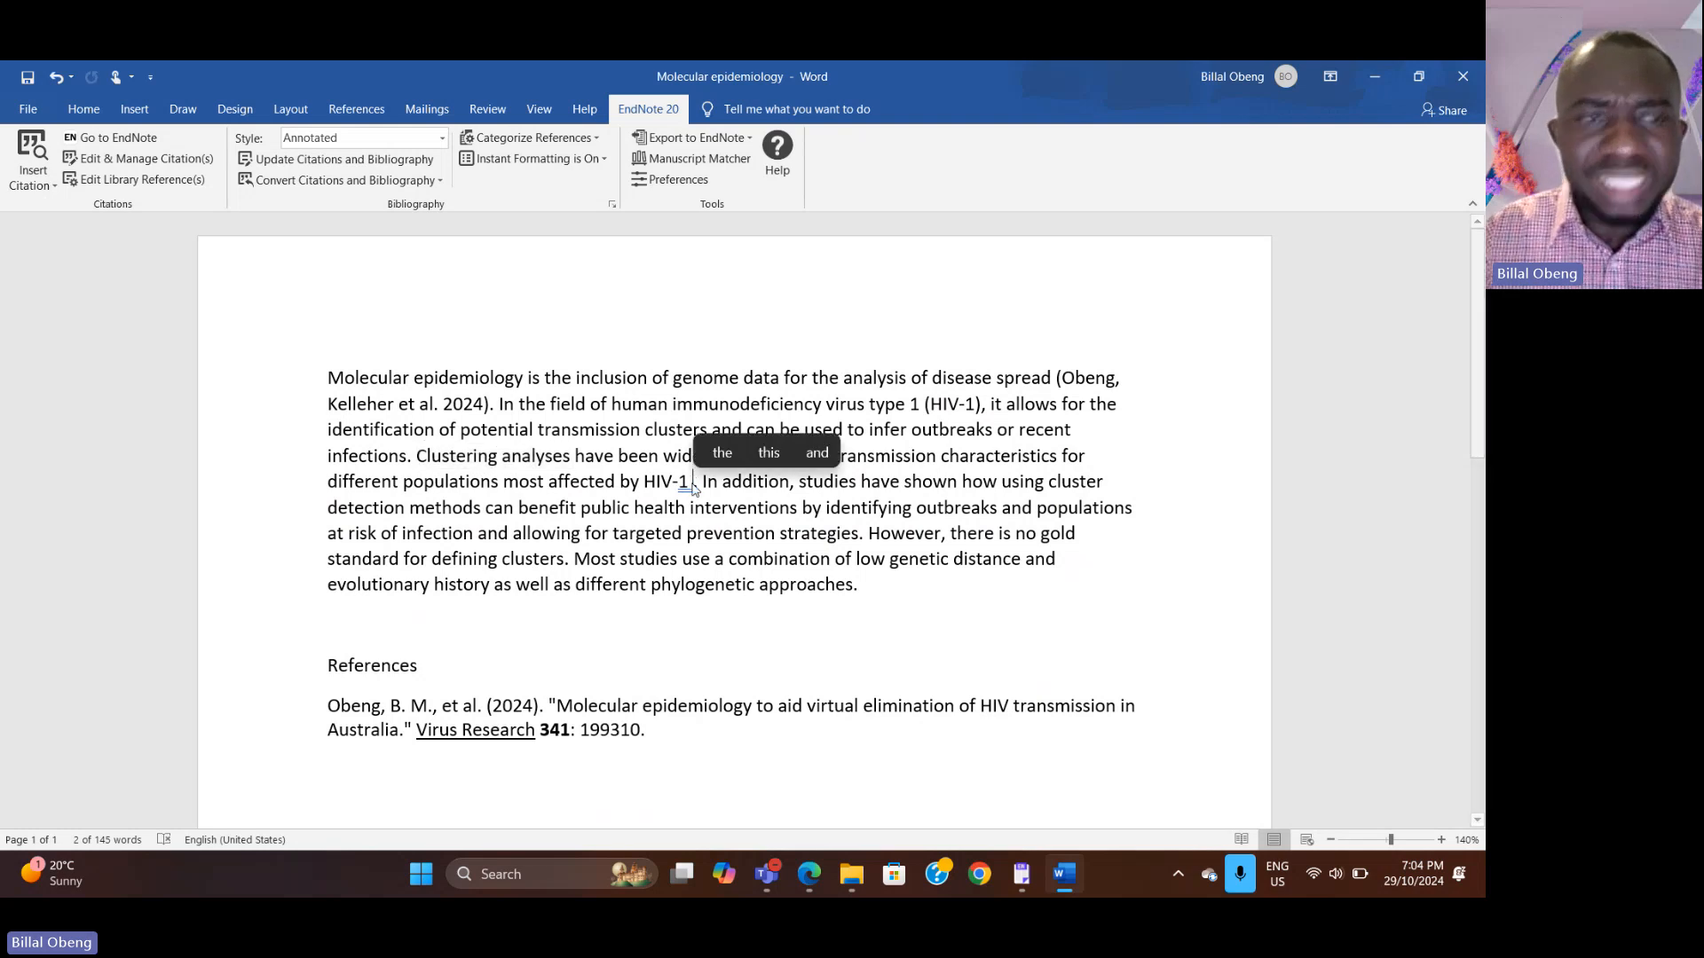
click(22, 187)
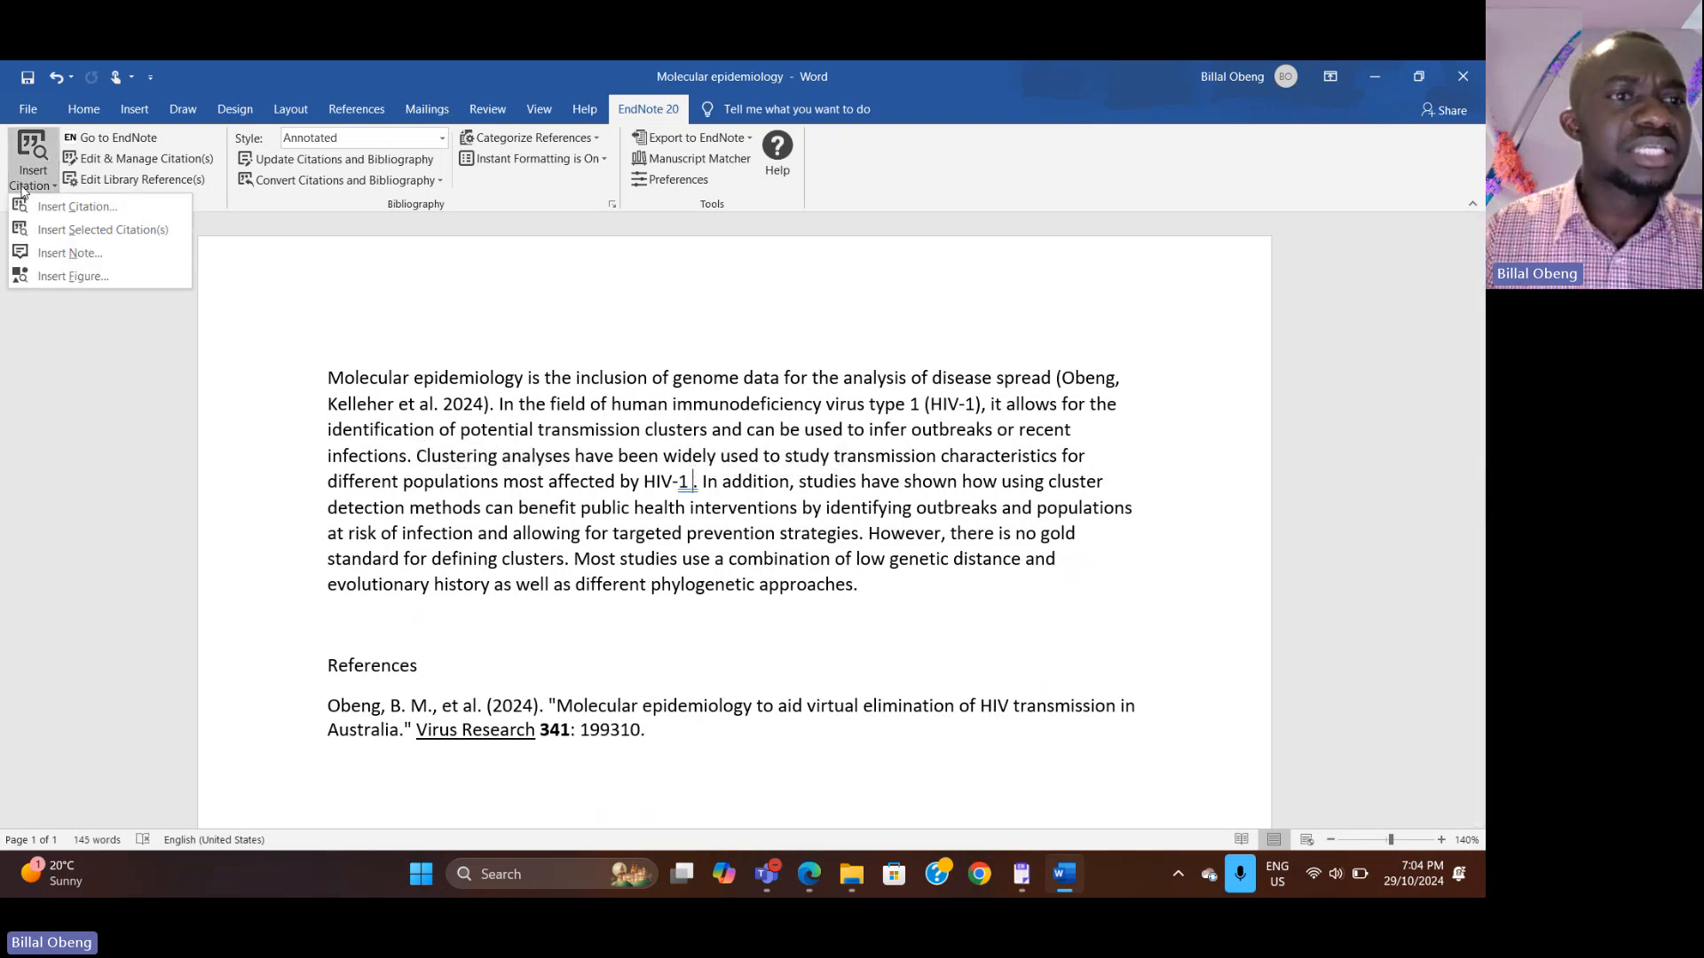
click(78, 231)
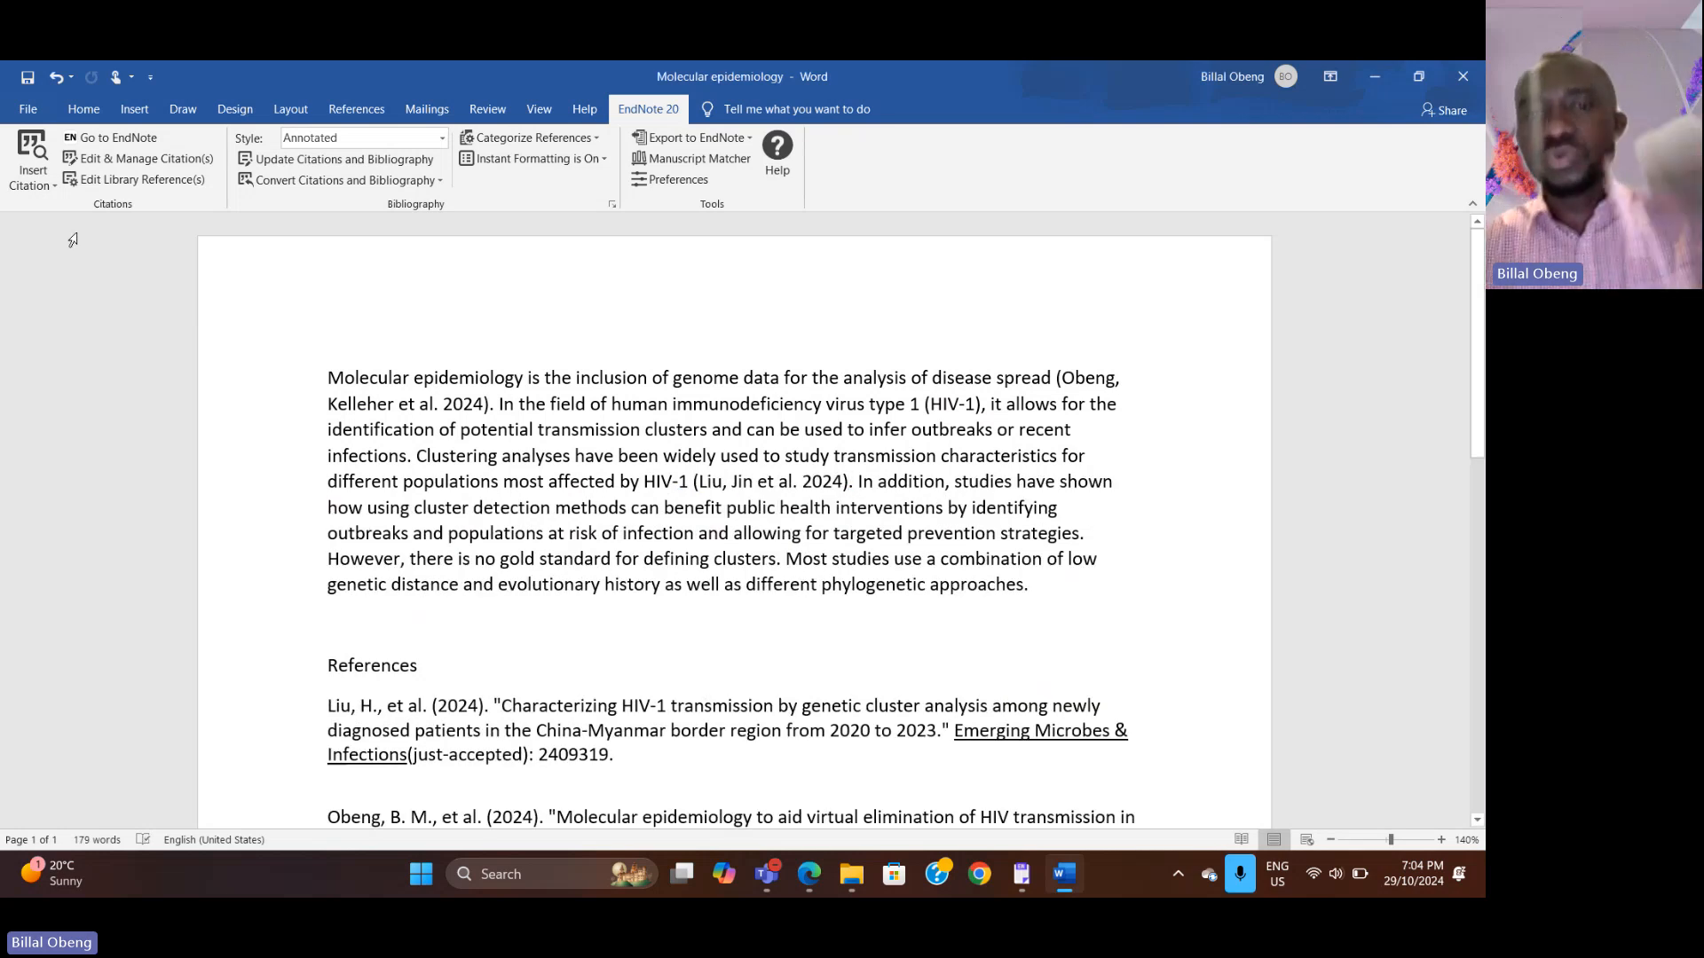
Step: Import the Scholar result on molecular transmission network analysis in Nanjing 2019 to 2021 into the EndNote library
click(808, 874)
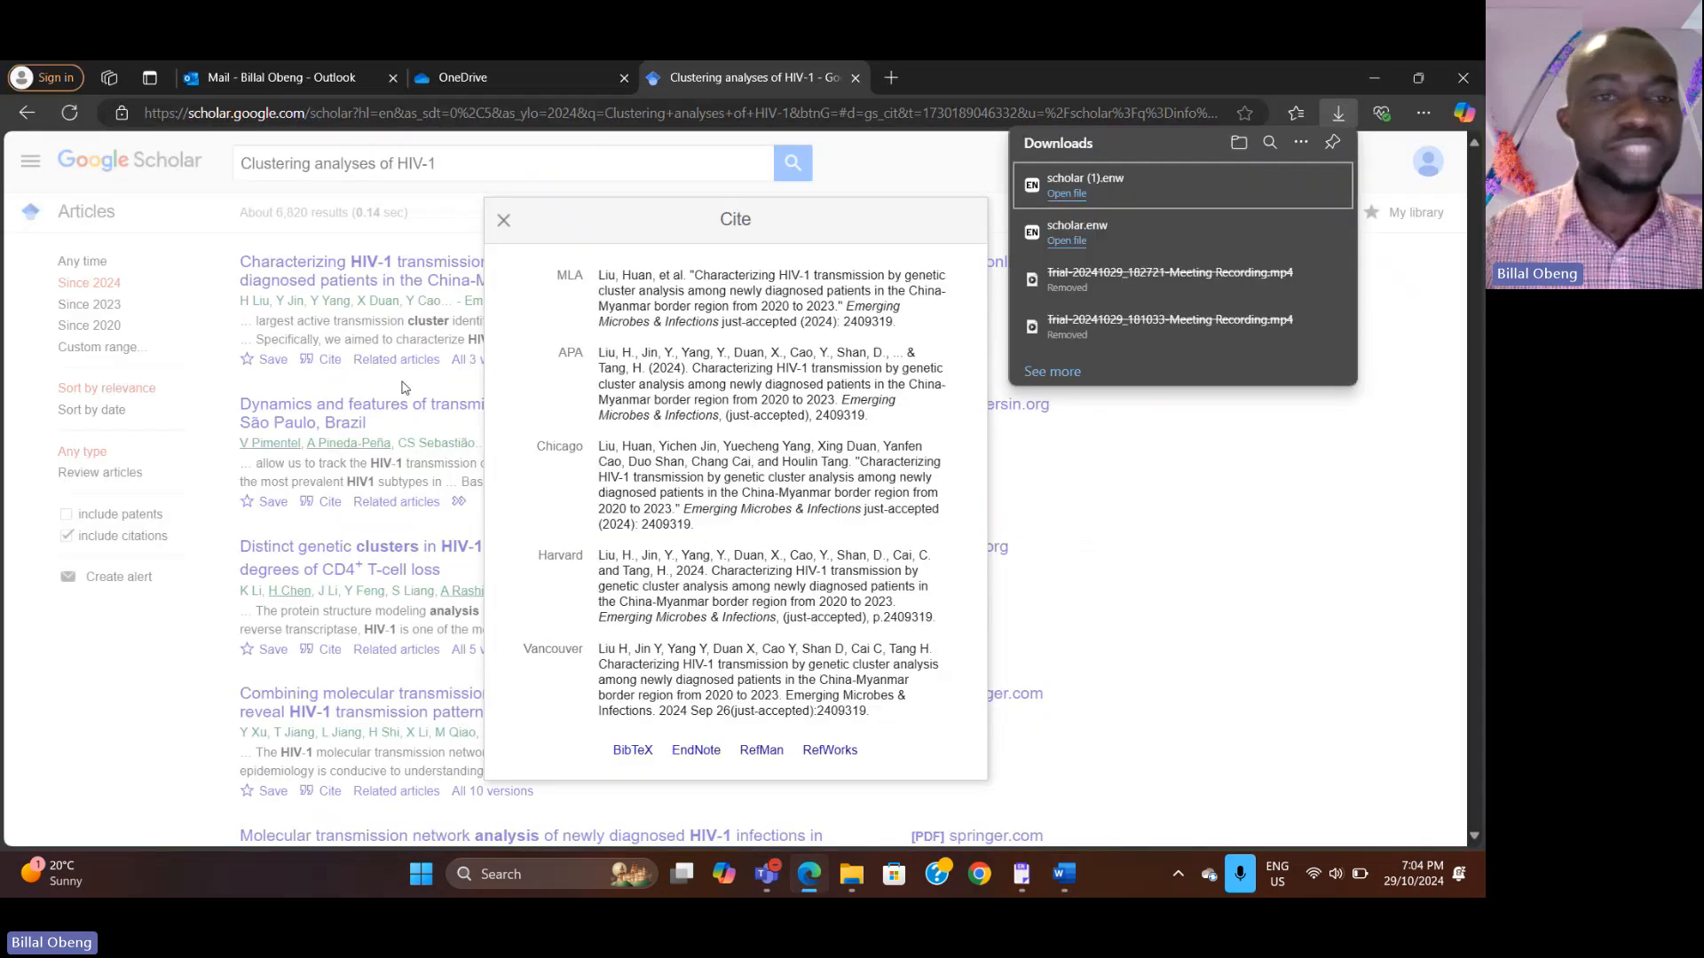
click(377, 391)
click(377, 391)
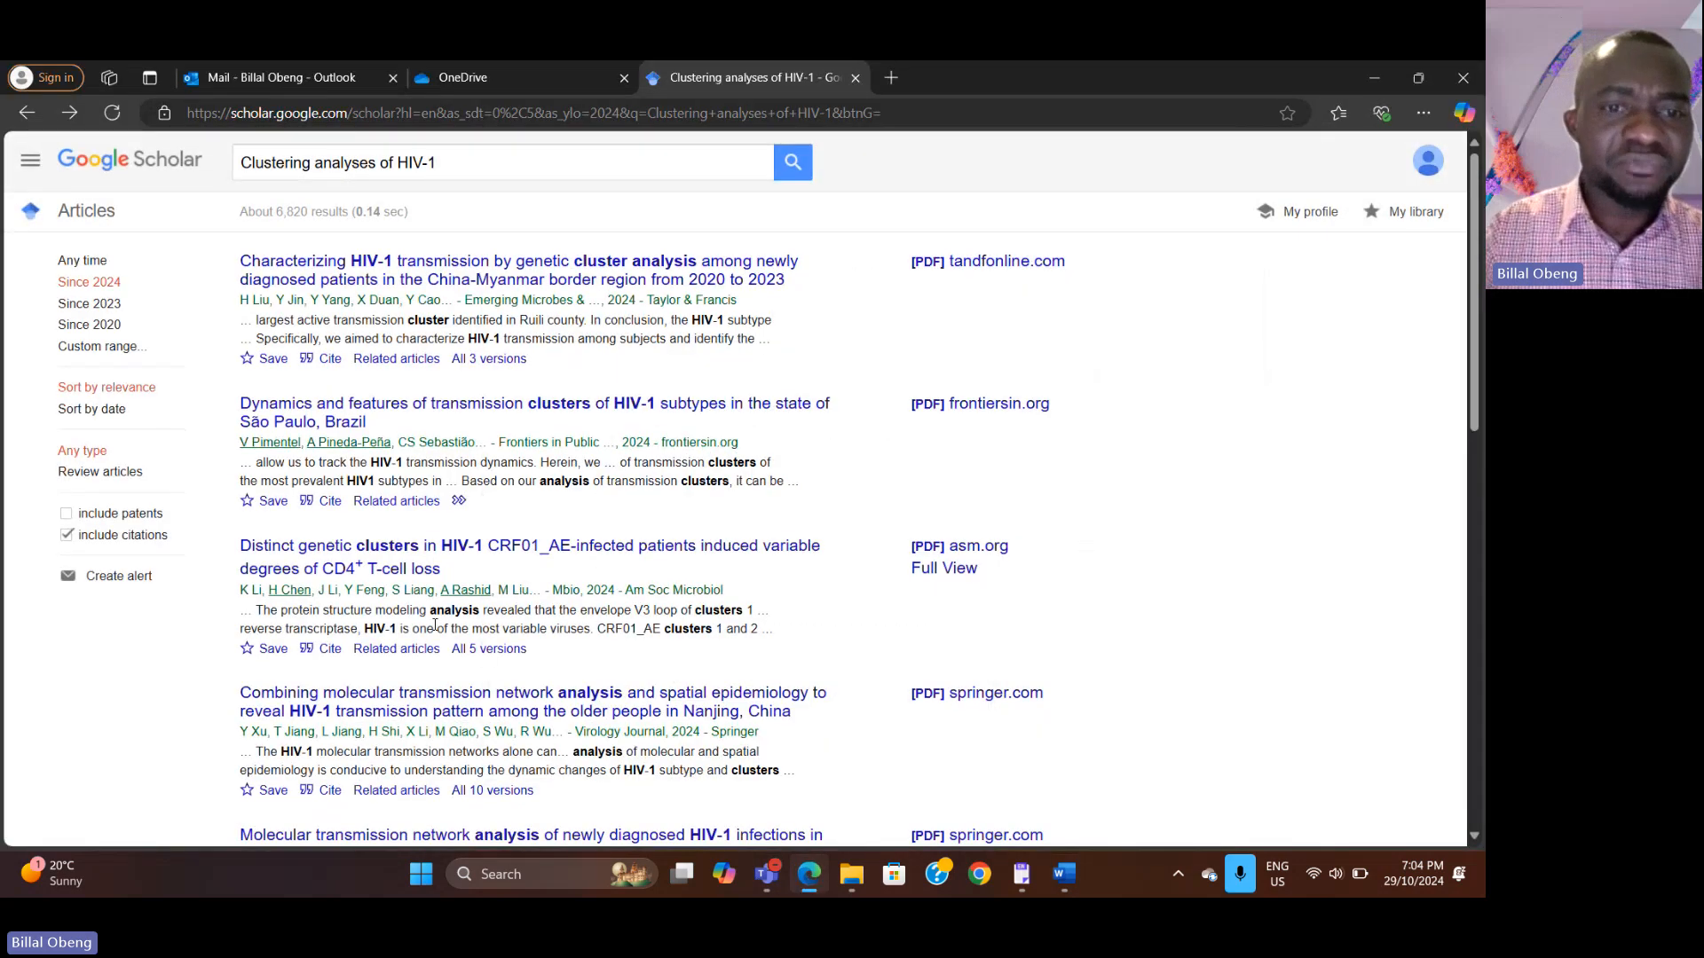
scroll(434, 625, down, 1)
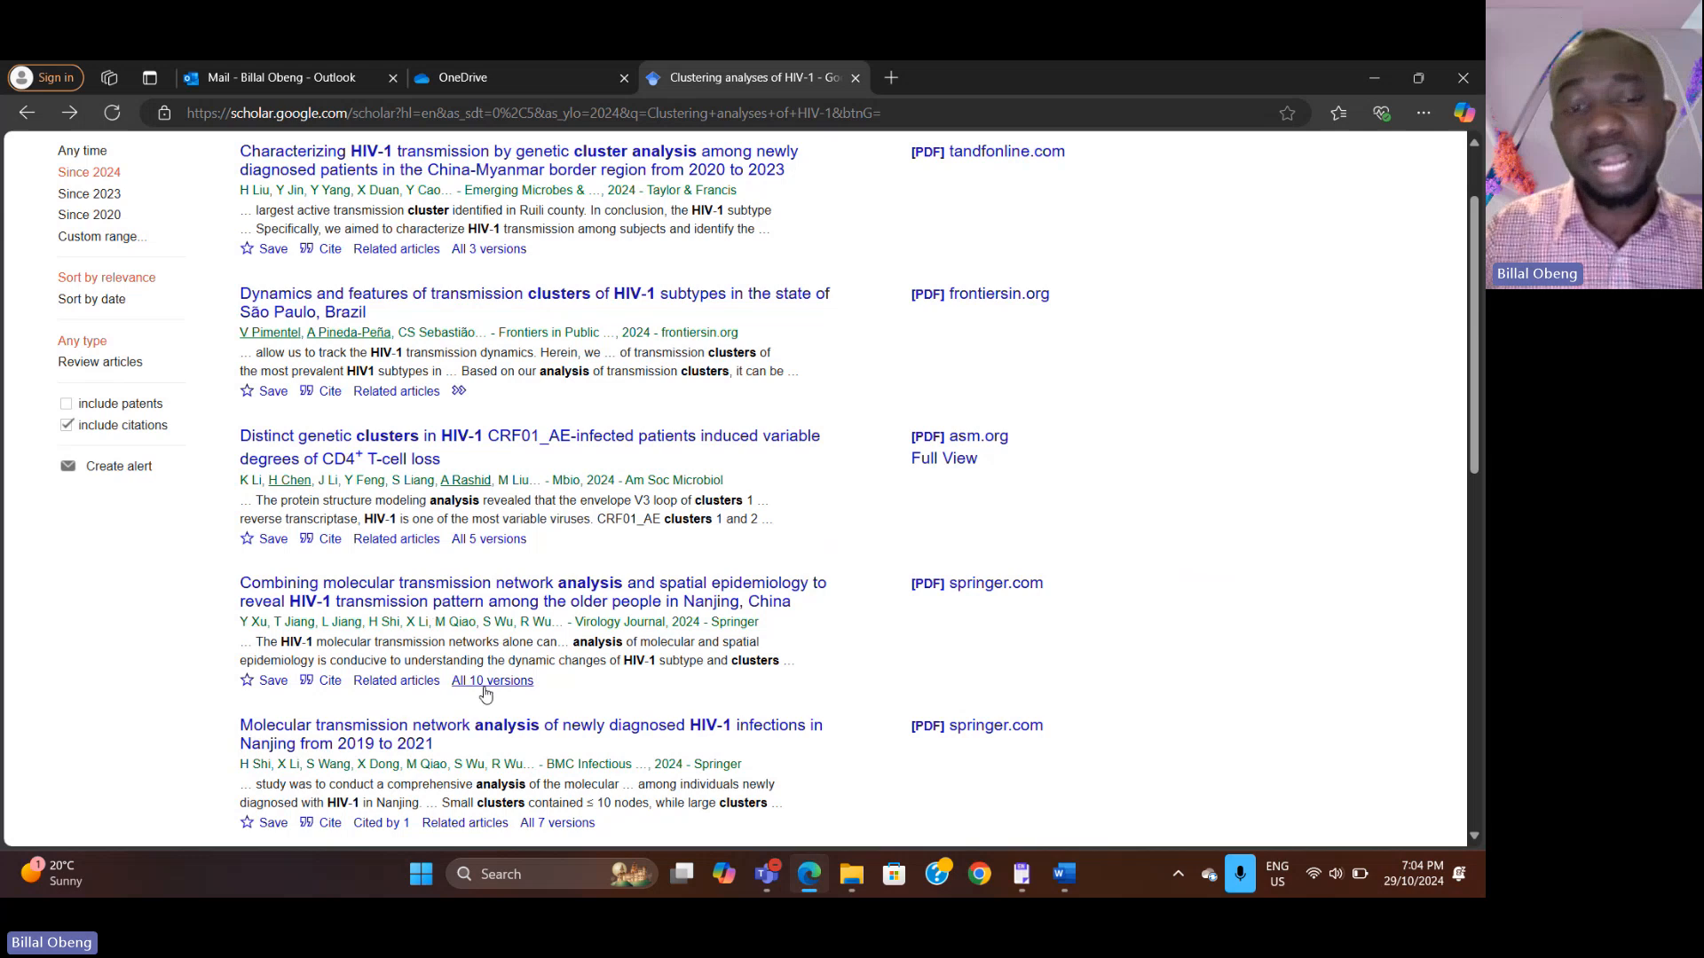
scroll(383, 736, down, 2)
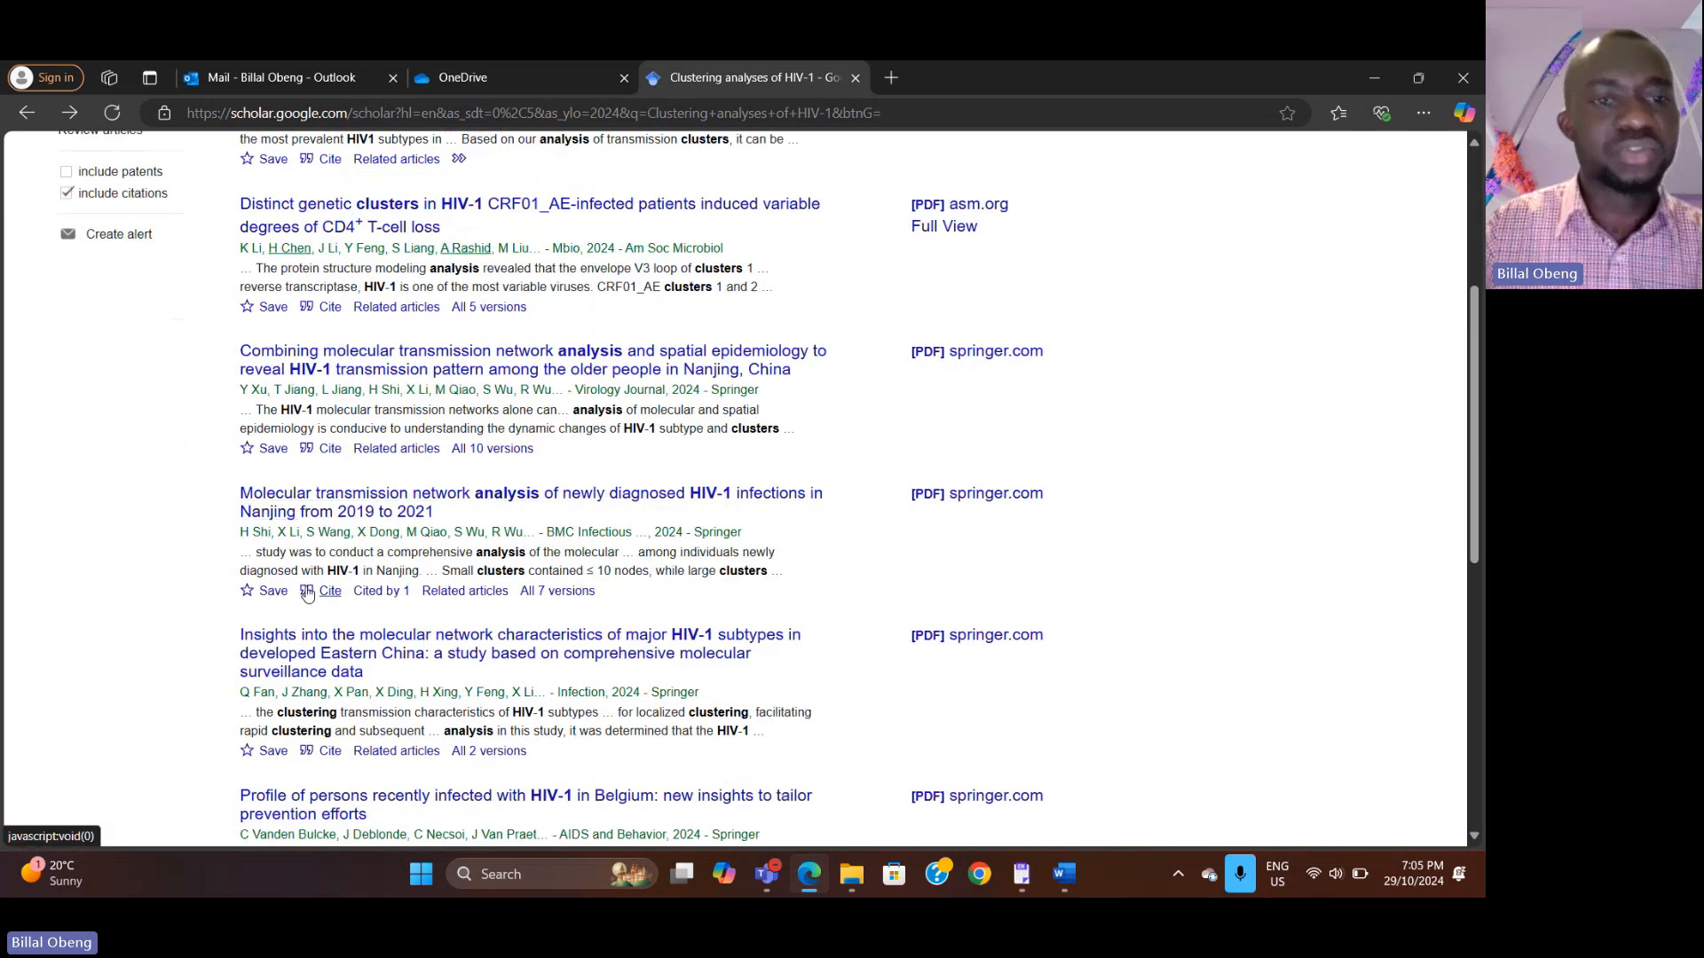
click(307, 593)
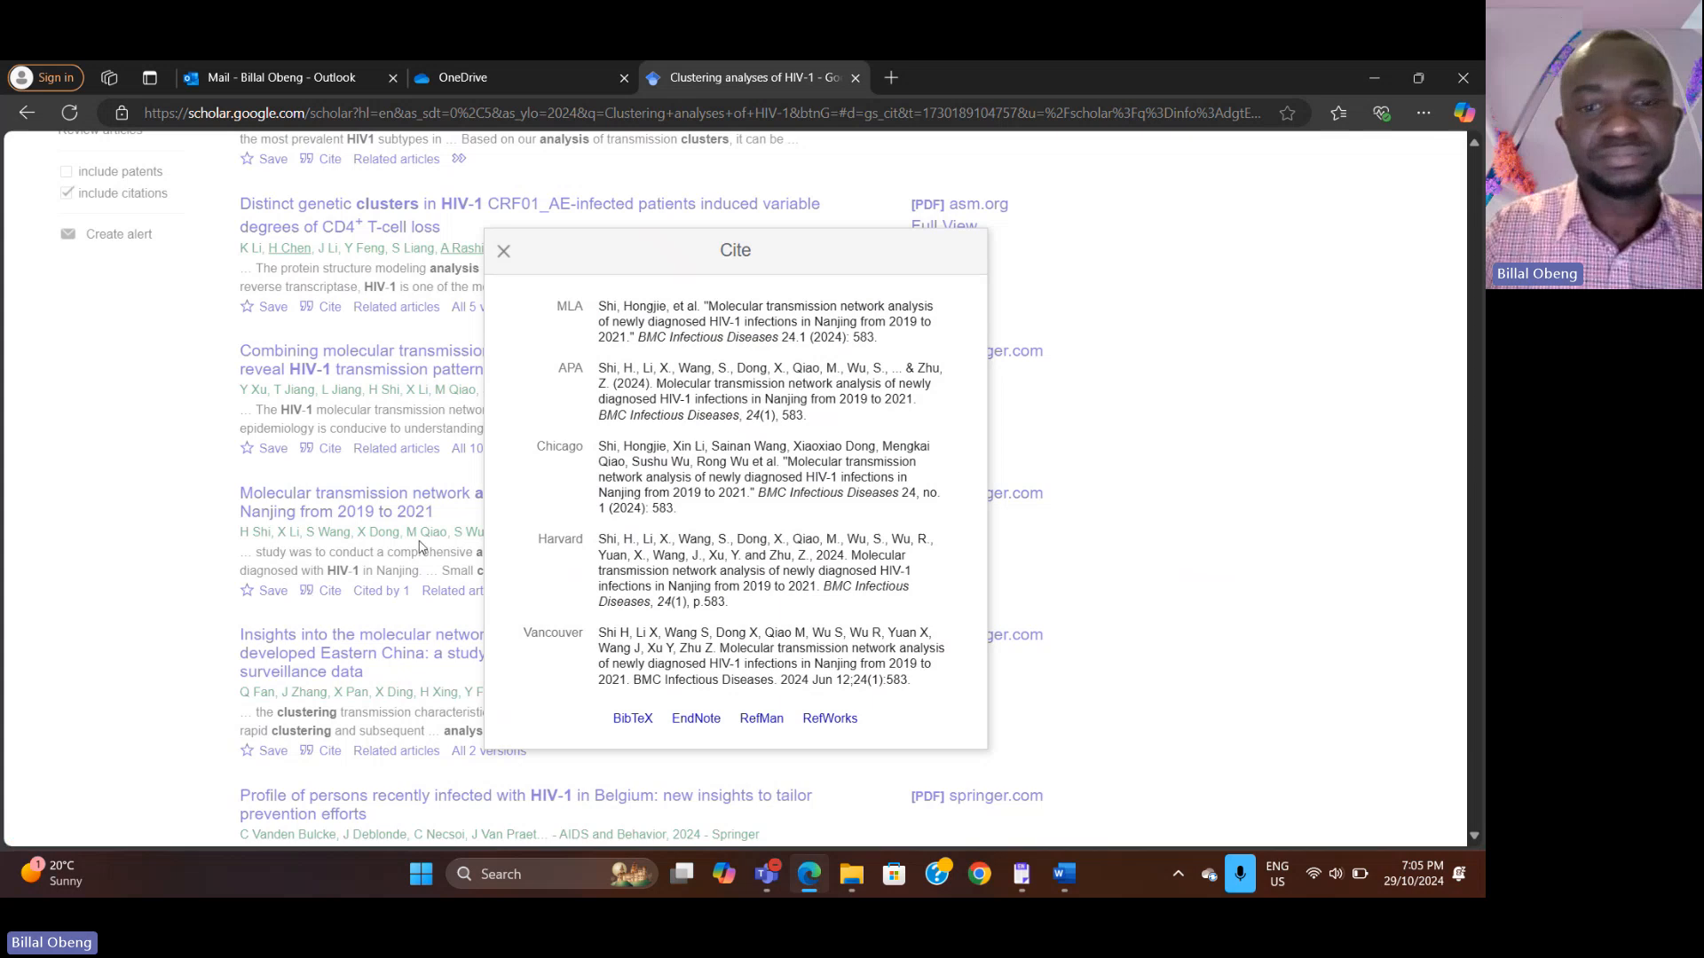
click(694, 720)
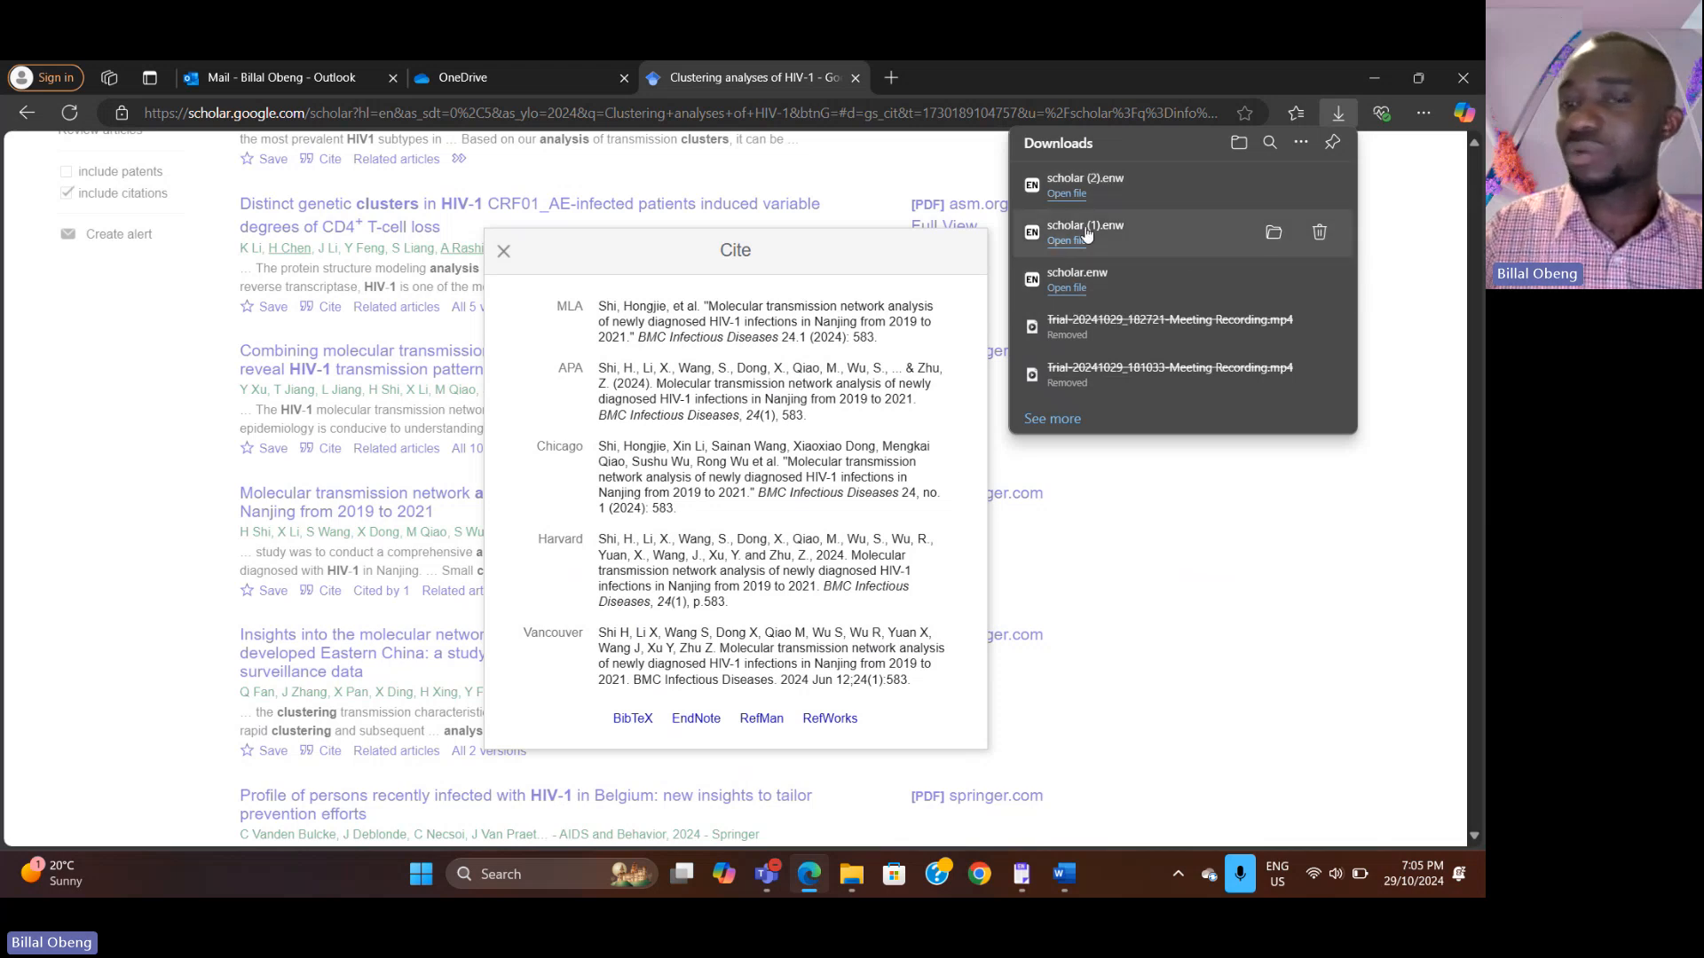
click(1191, 183)
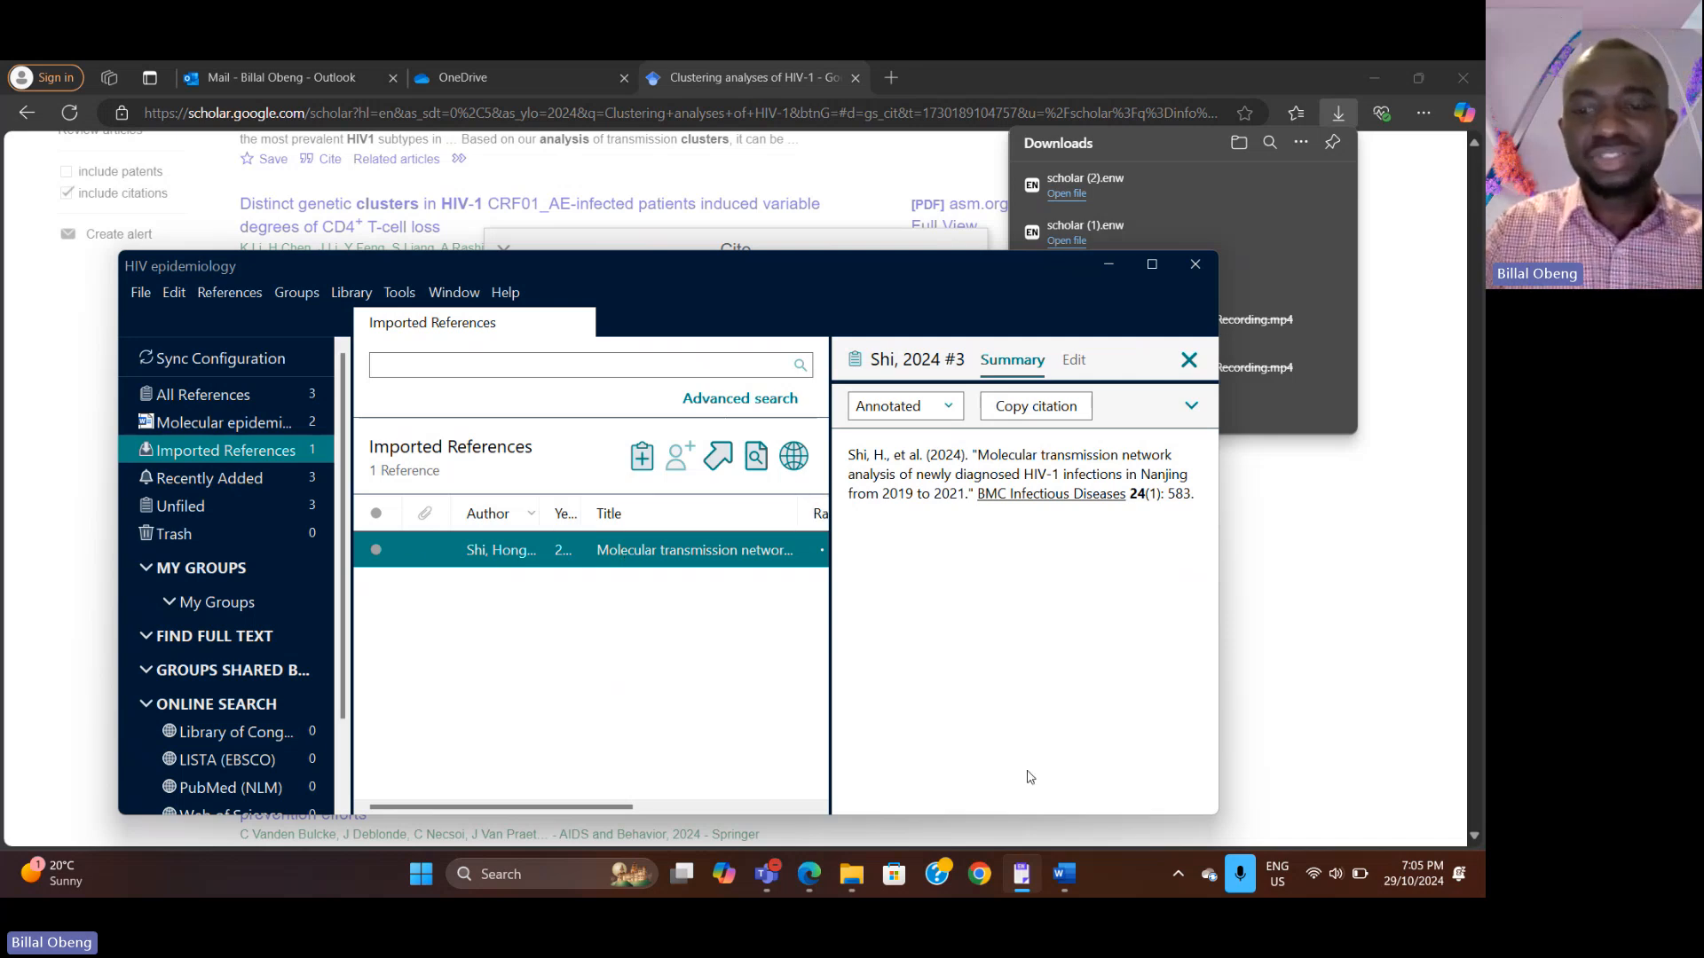
Step: Add the Shi 2024 reference as a second citation alongside the Liu citation after 'HIV-1'
click(1064, 876)
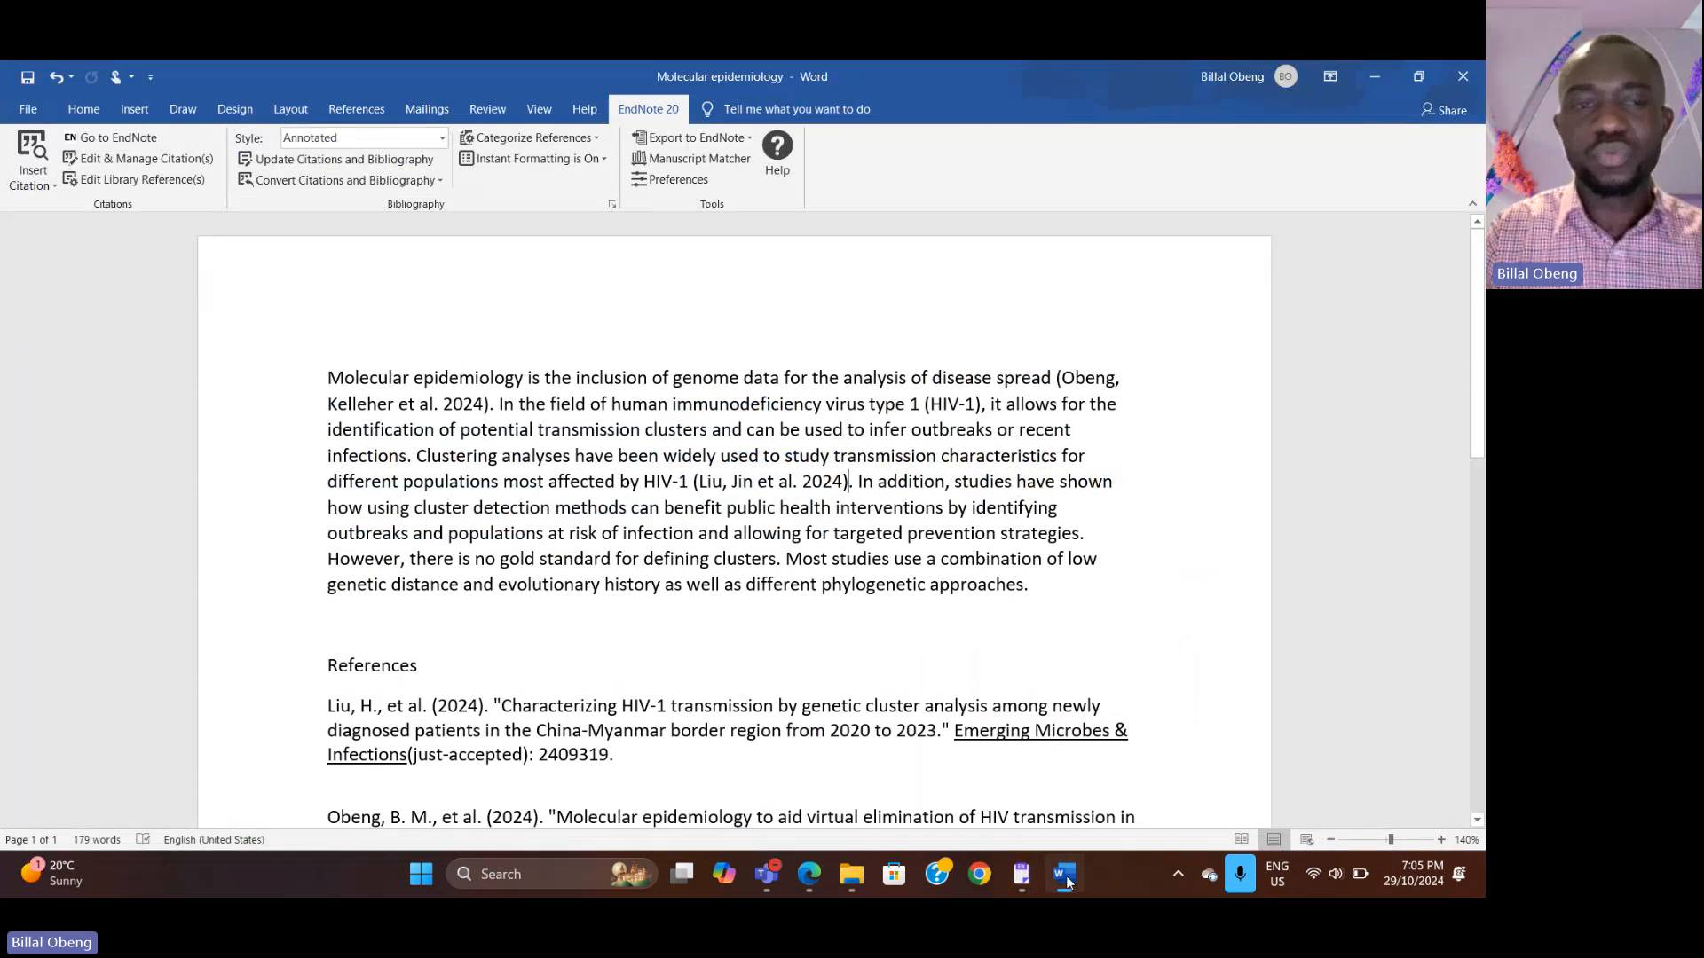
click(36, 182)
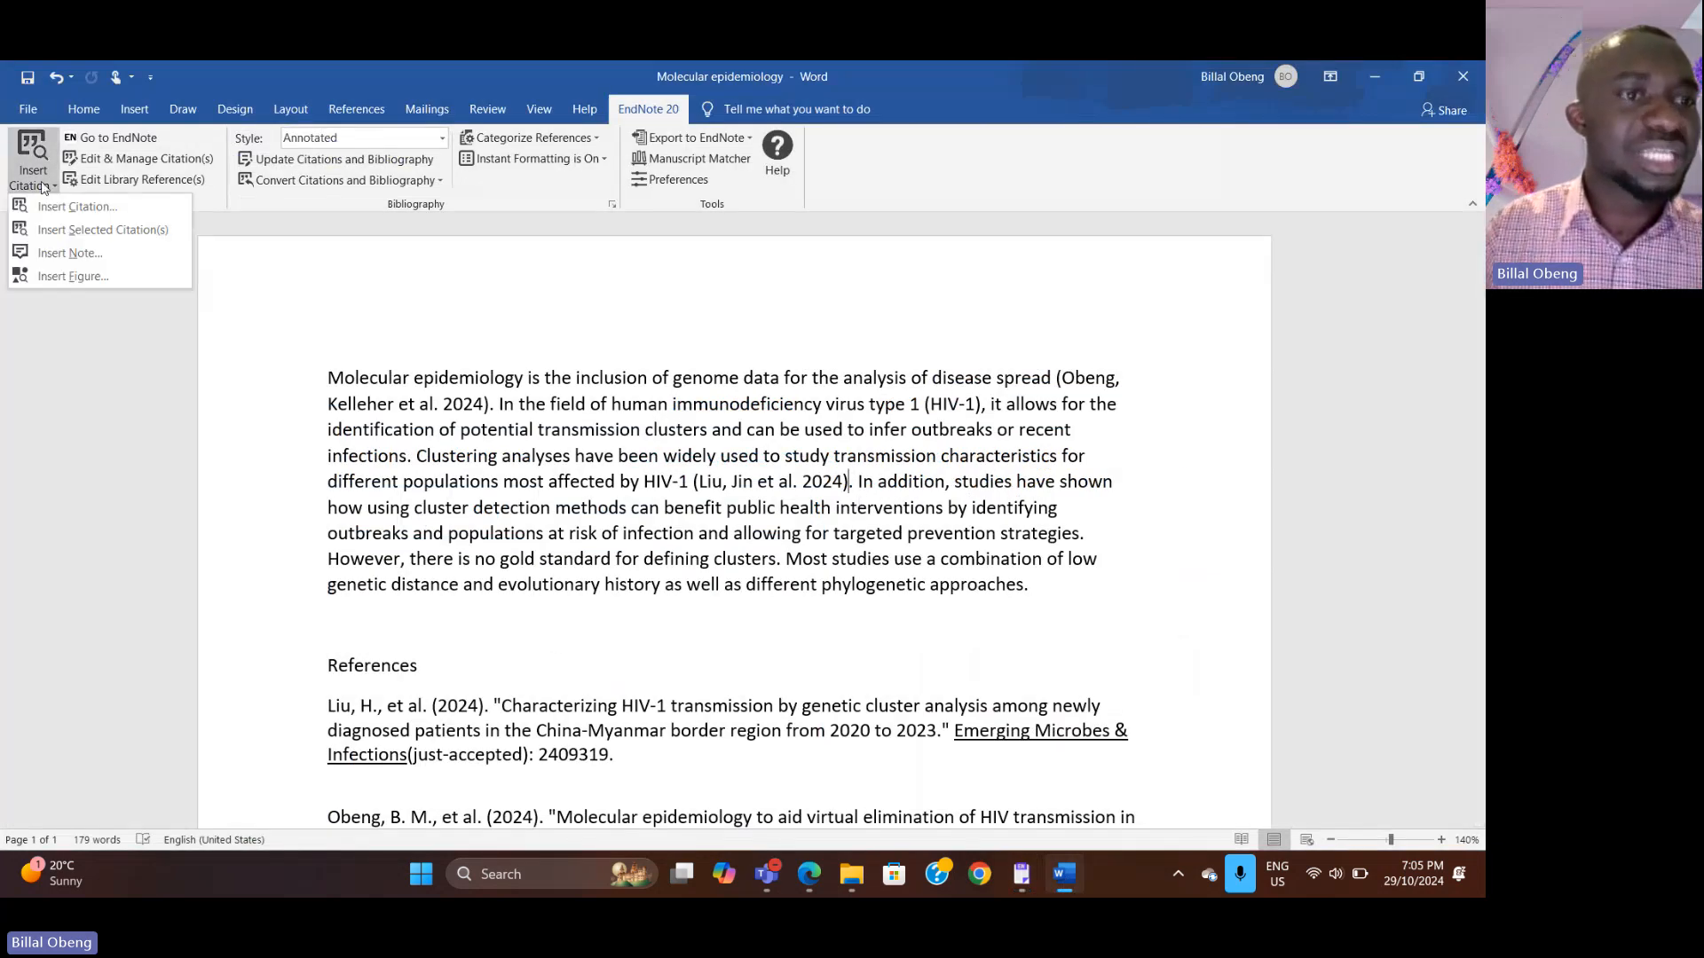
click(73, 230)
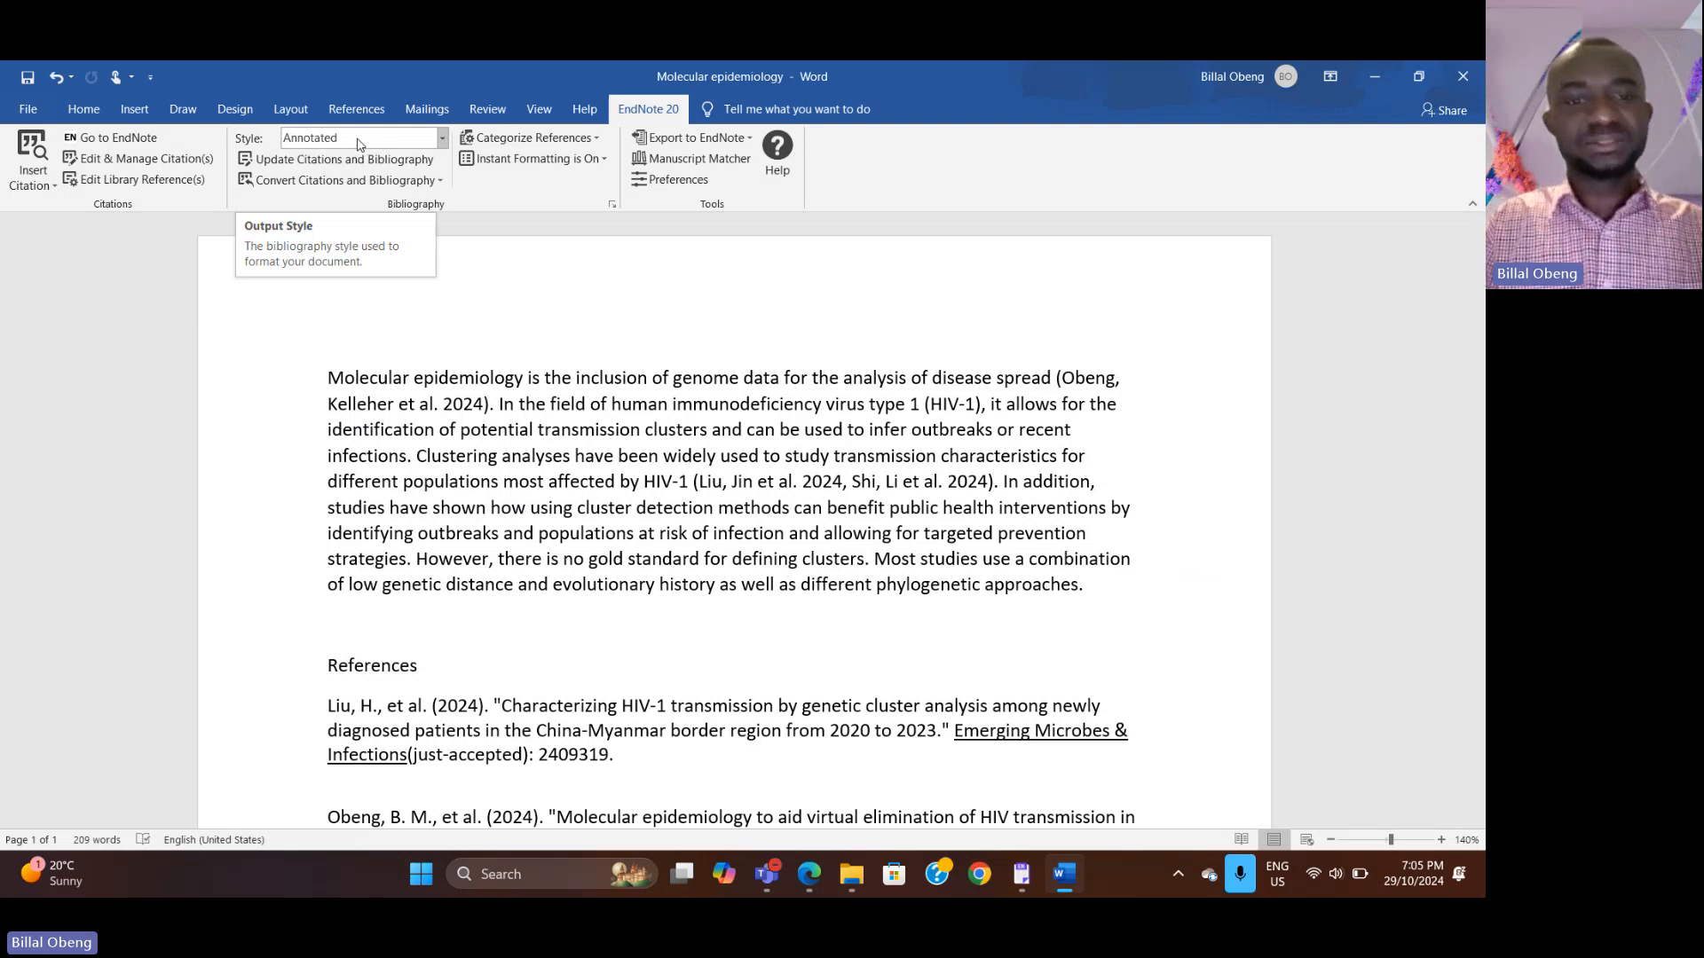
Step: Change the document's bibliography output style to APA 6th
scroll(770, 624, down, 3)
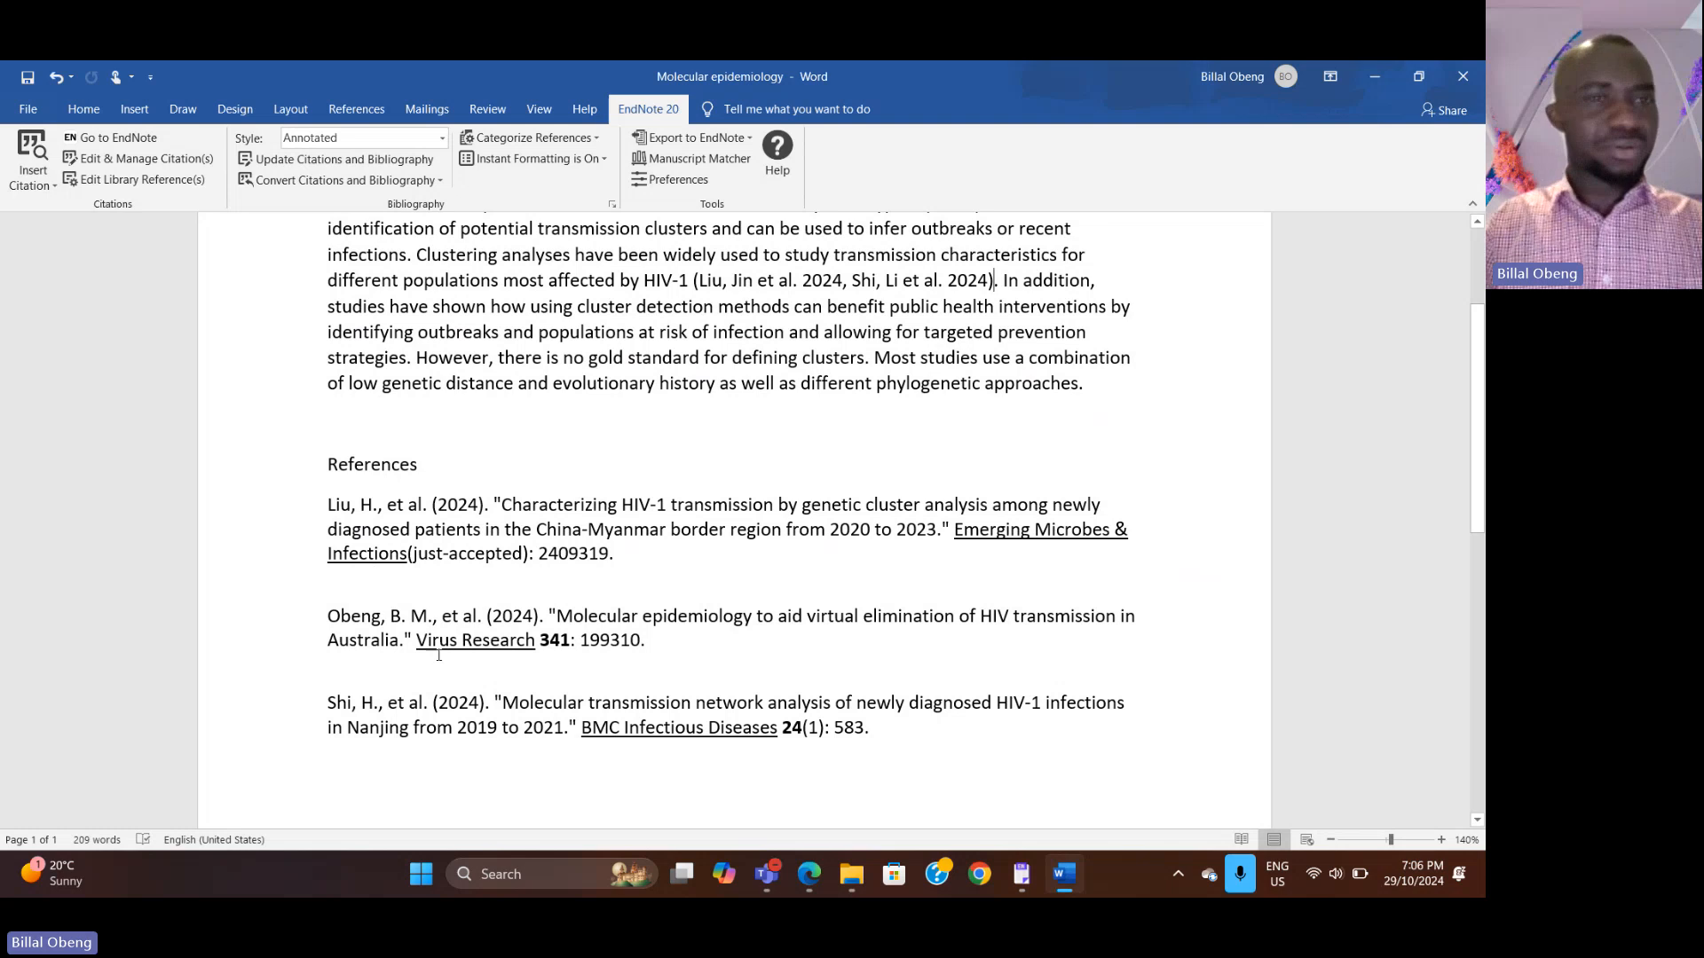
scroll(439, 655, up, 3)
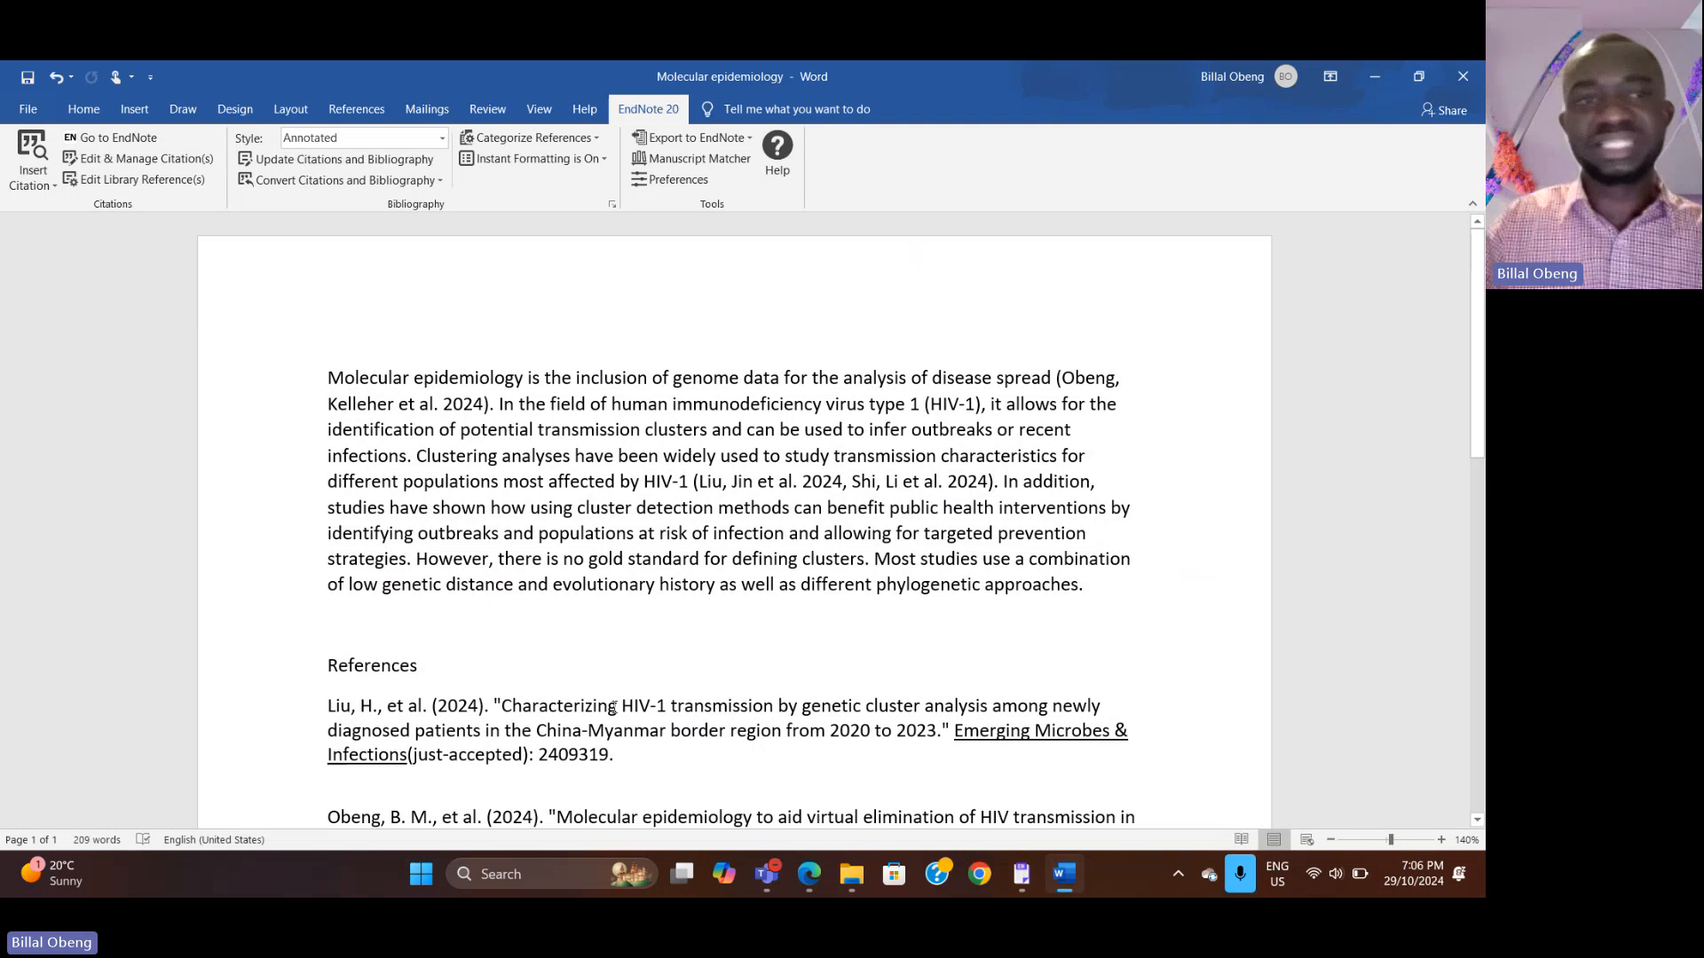
click(443, 139)
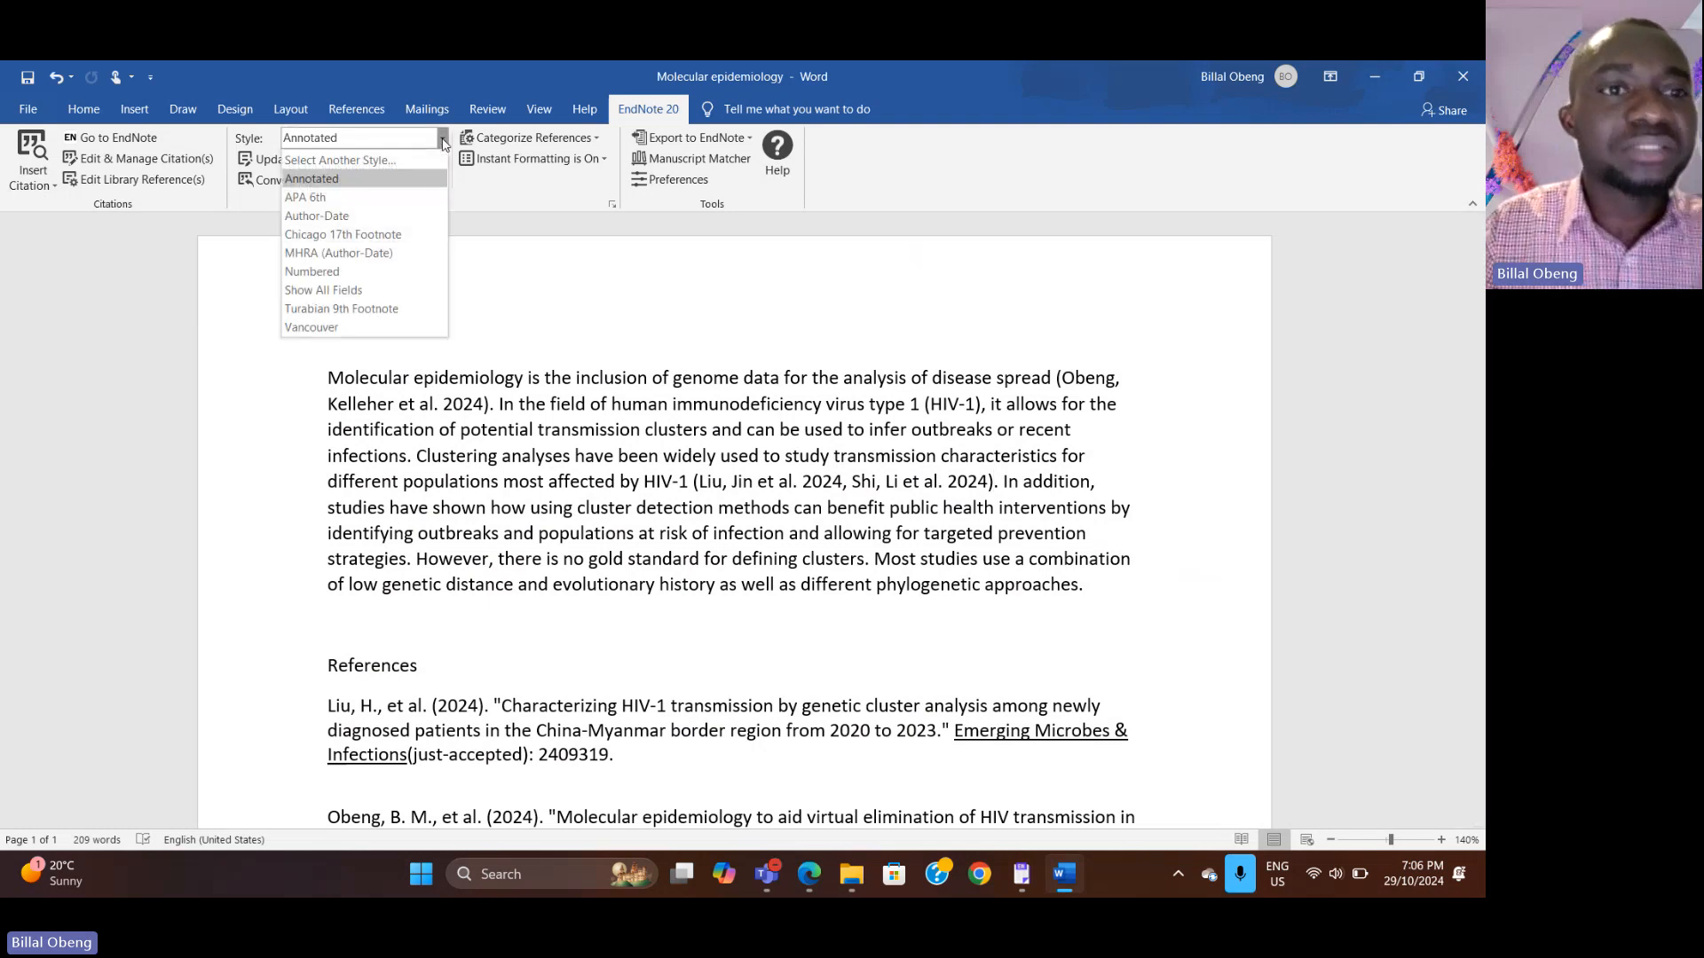
click(325, 199)
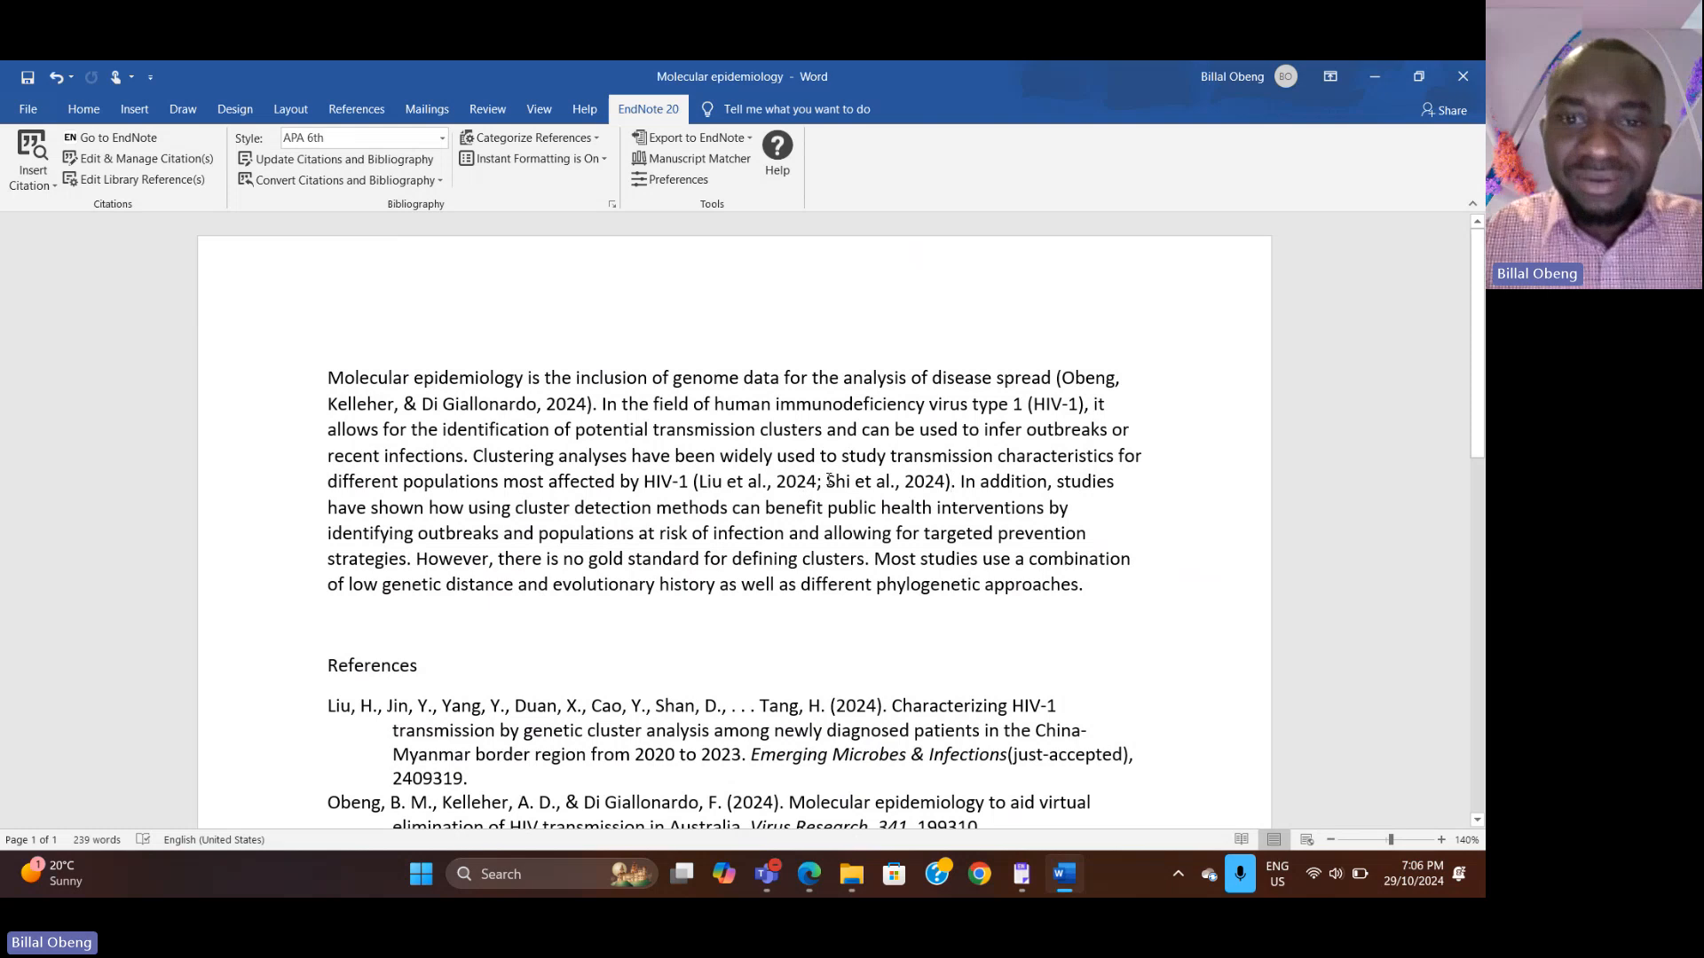
Step: Examine the APA-formatted in-text citations and reference list and the available output styles
double_click(819, 481)
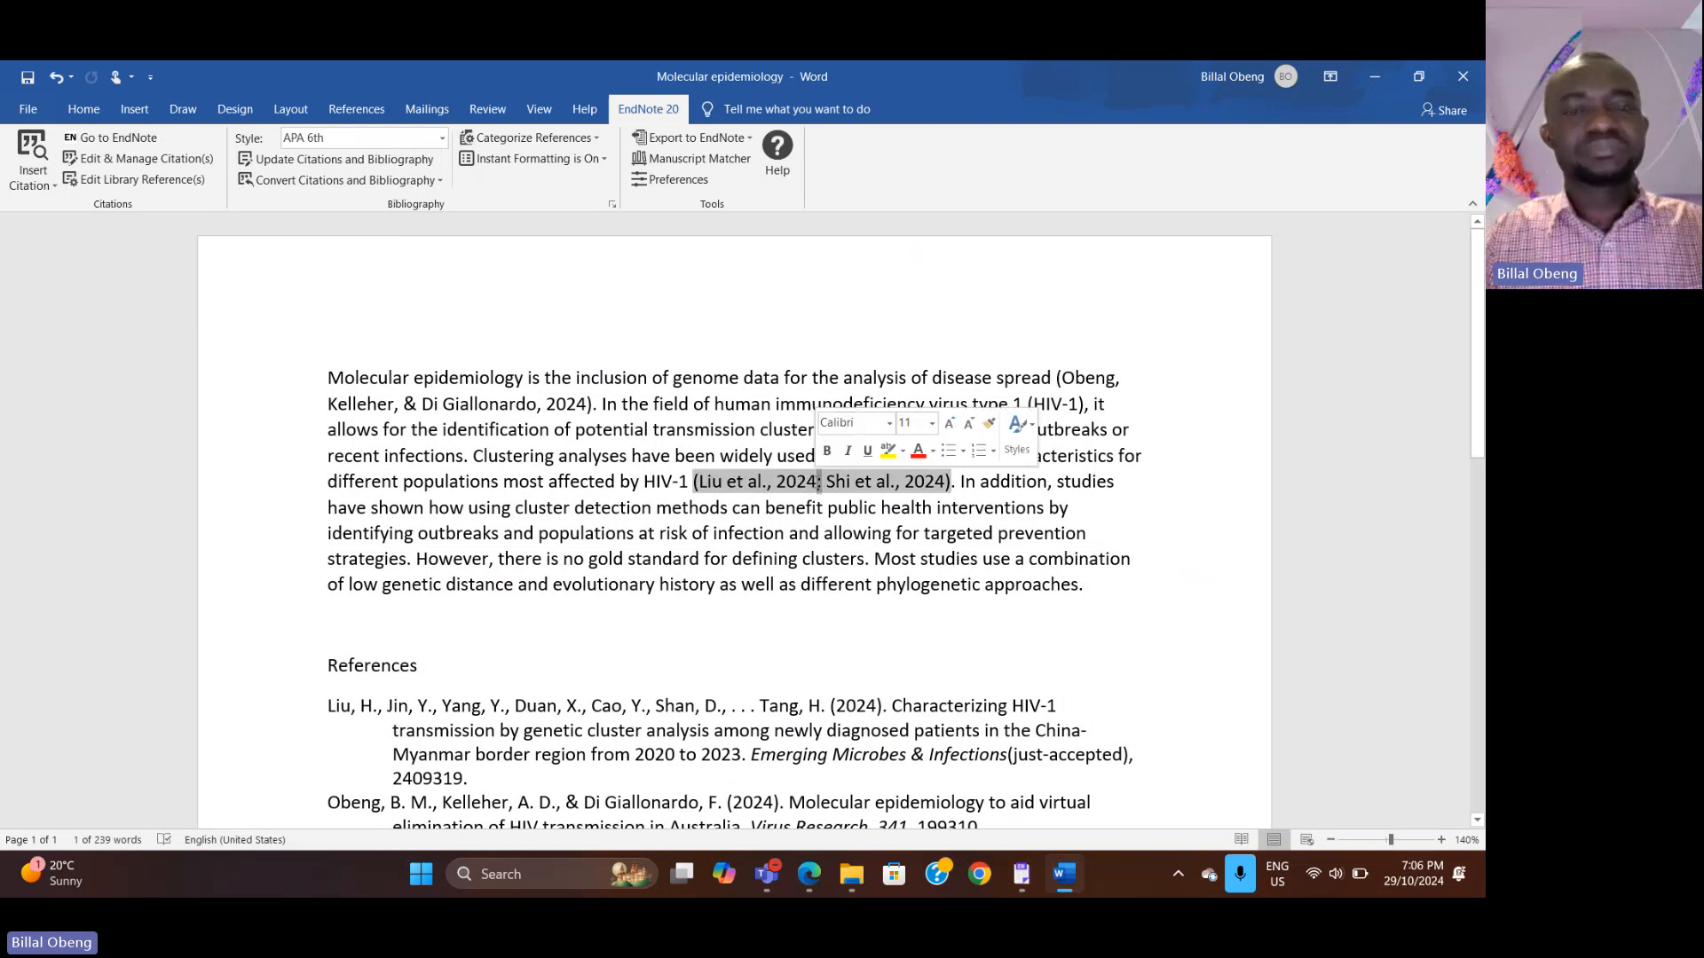
click(832, 613)
scroll(832, 613, down, 5)
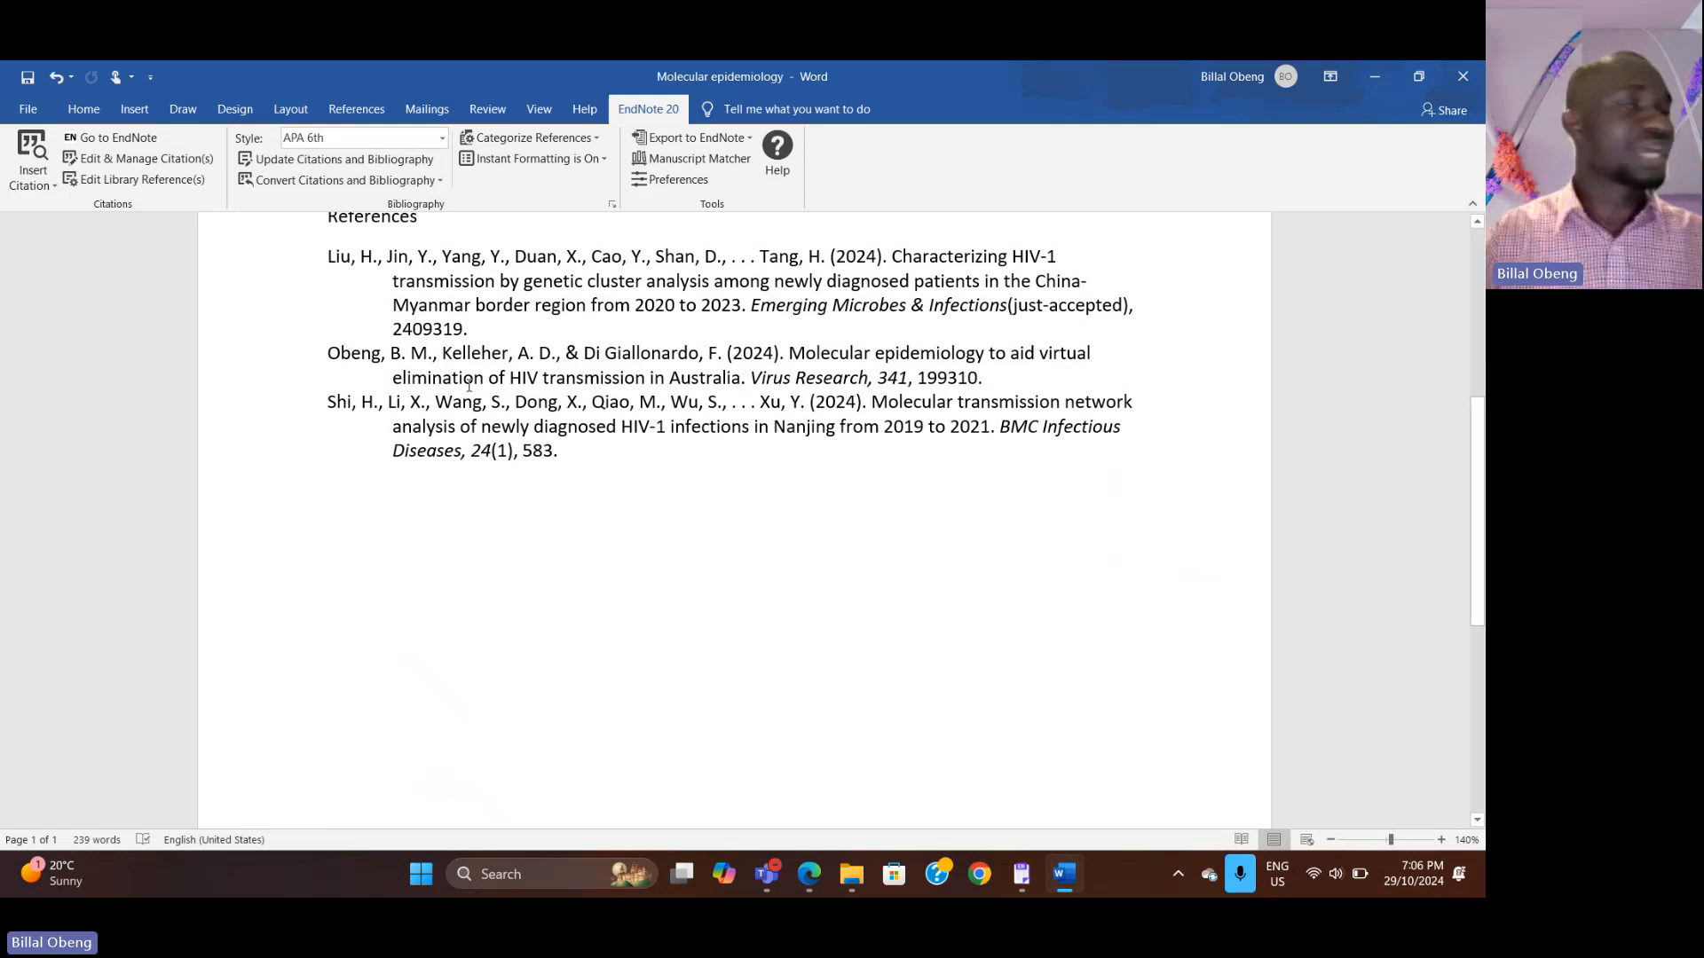
scroll(469, 384, up, 5)
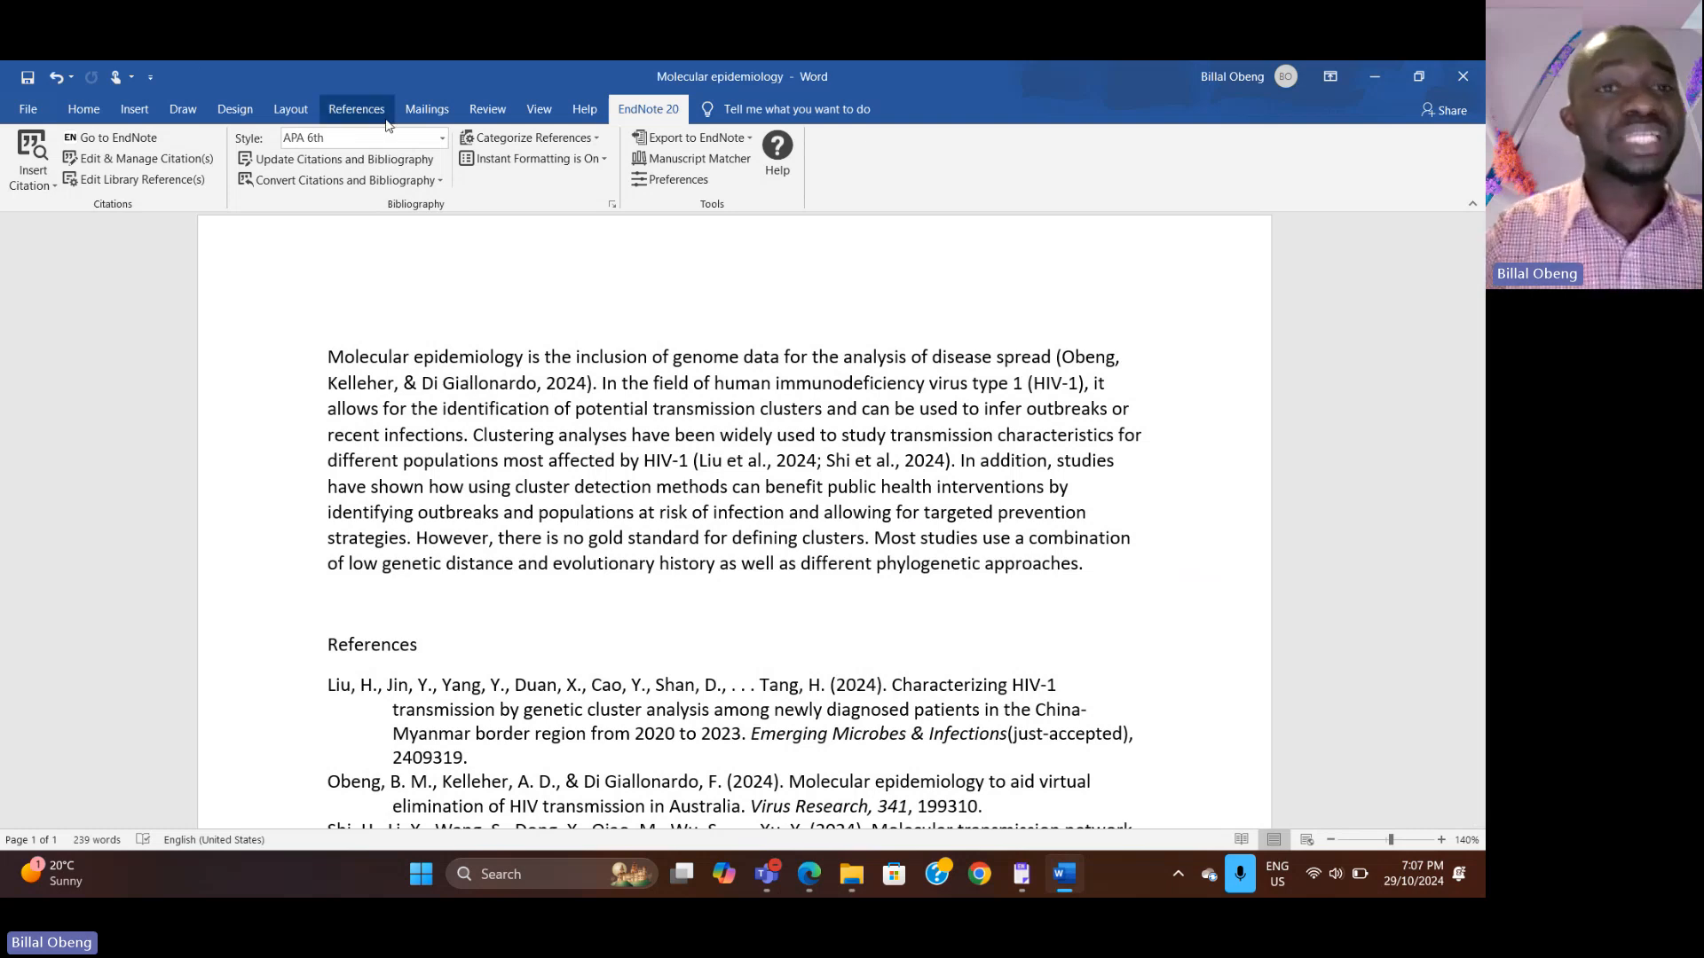
click(441, 138)
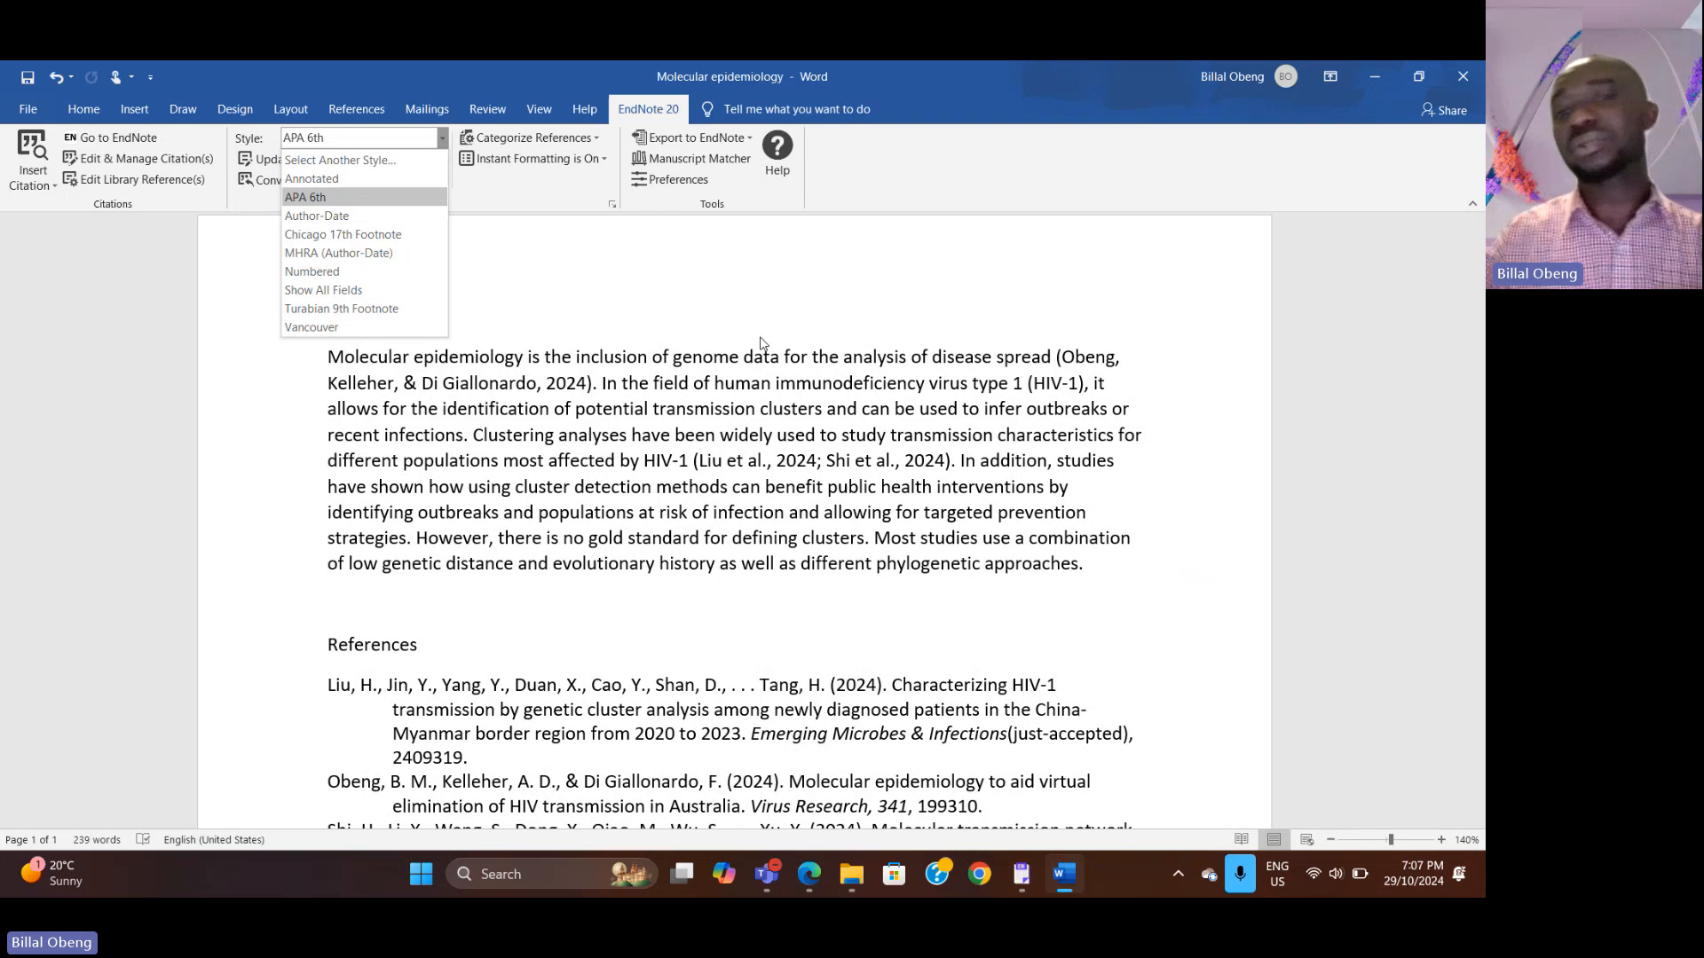
click(782, 457)
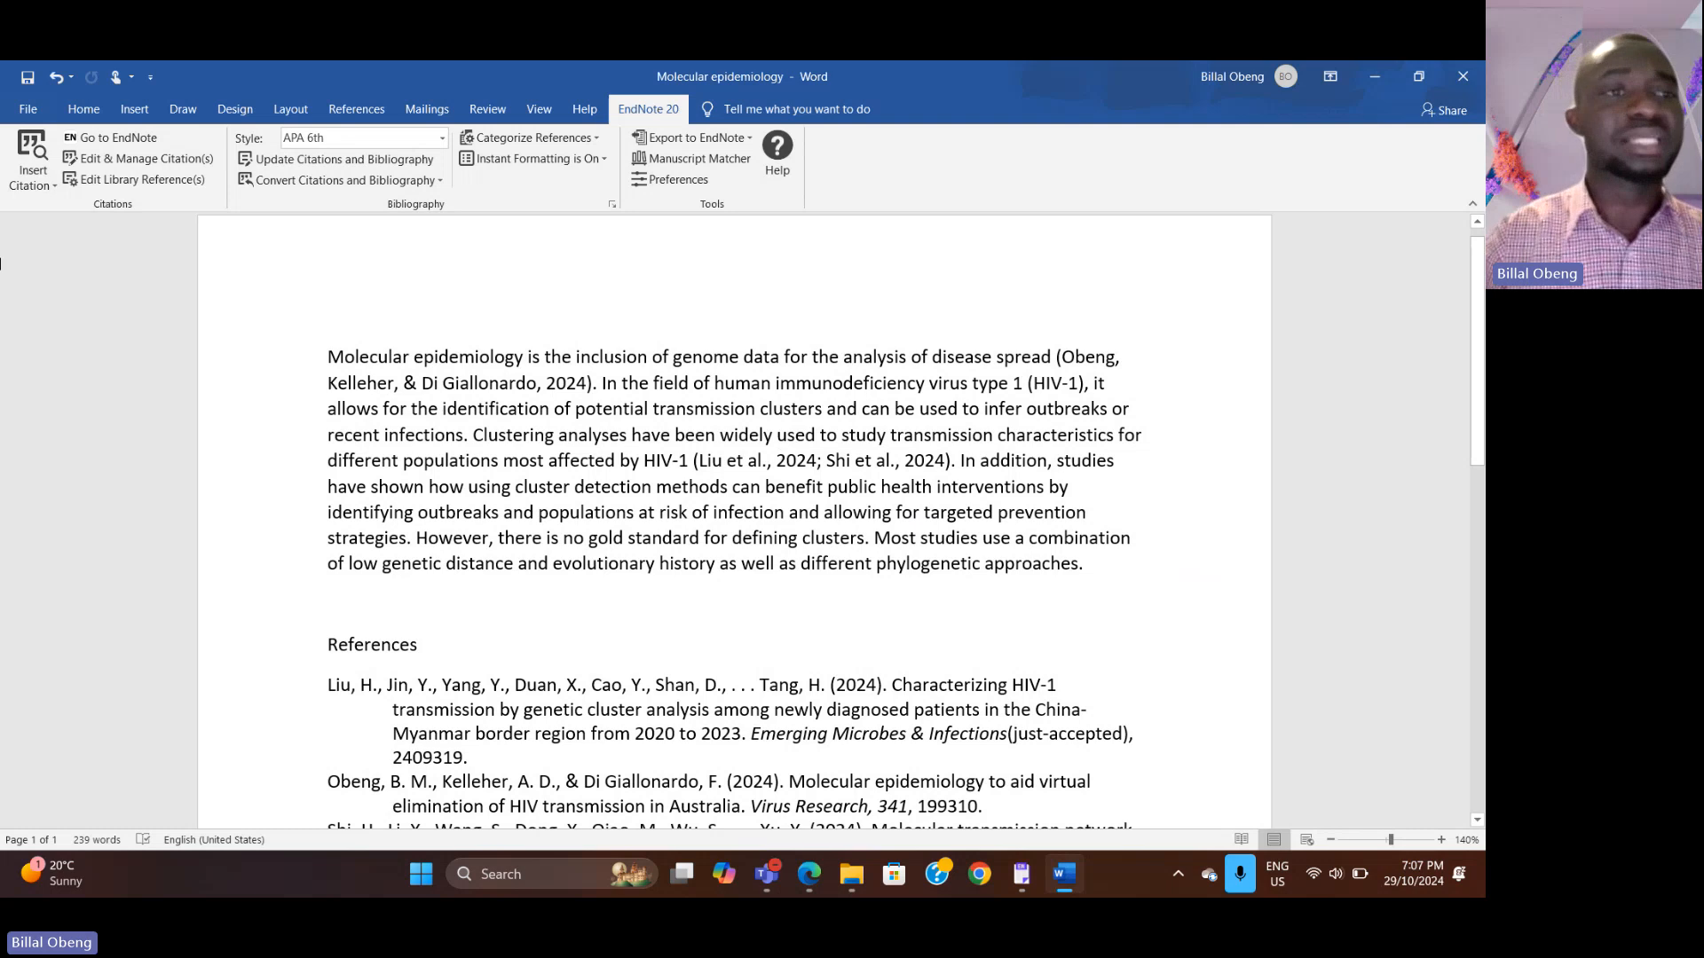
Step: Open the Edit & Manage Citations dialog to view the document's citation groups, then close it
click(40, 187)
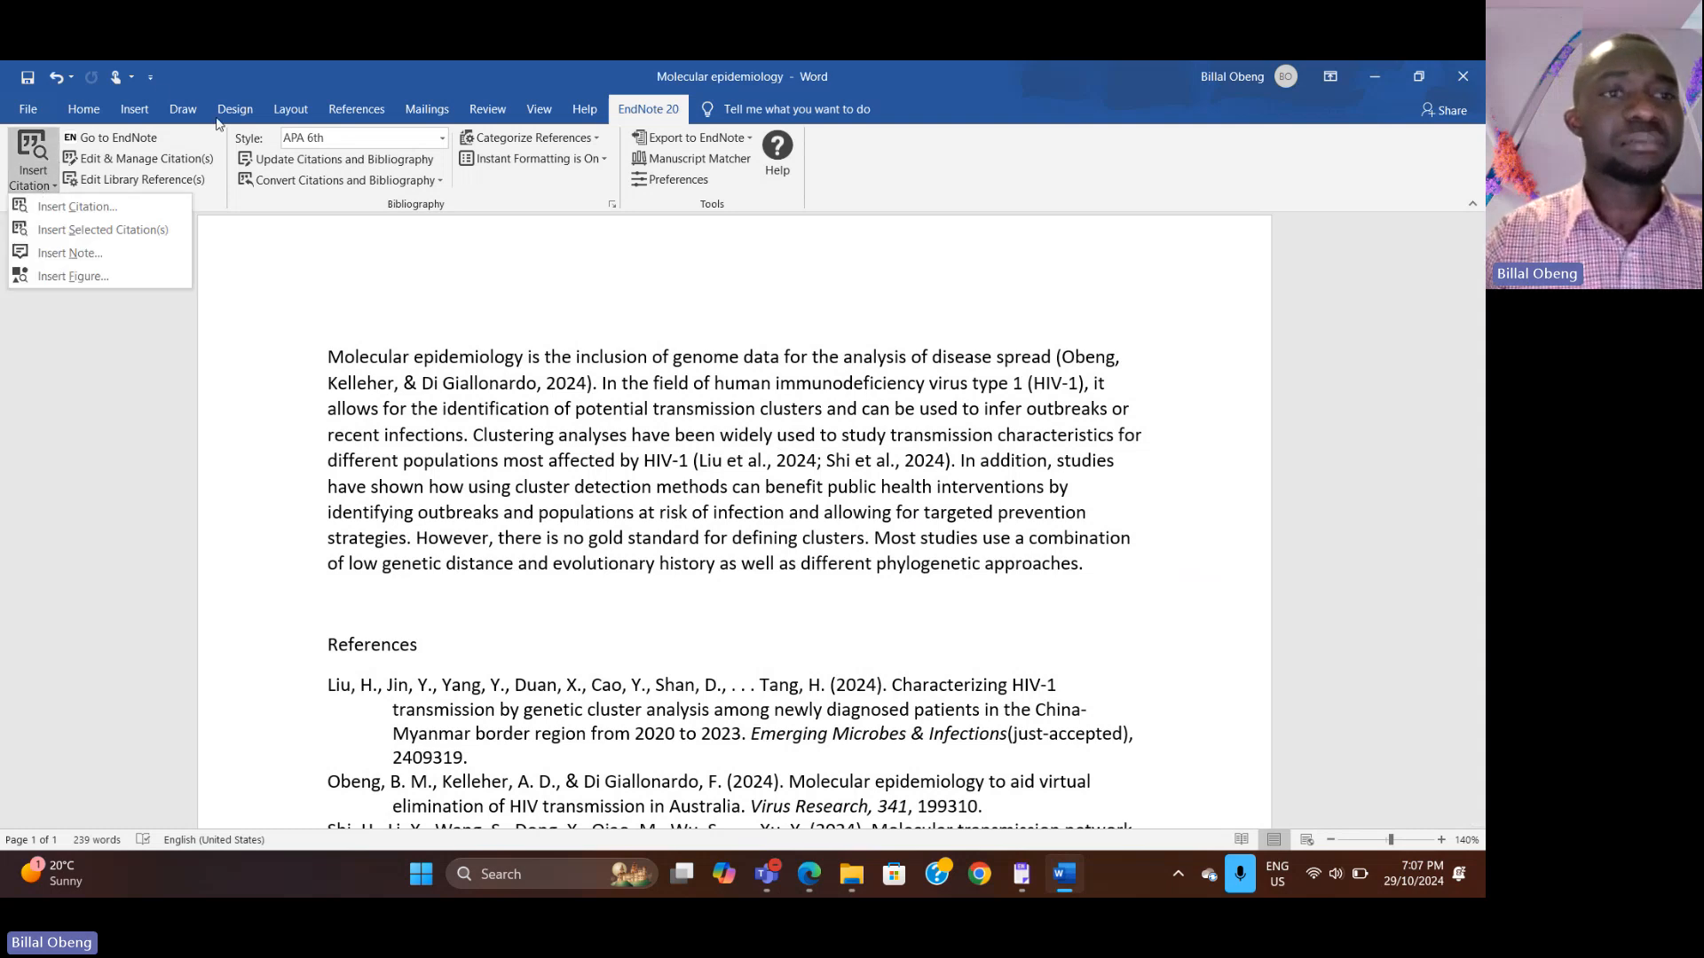
click(142, 160)
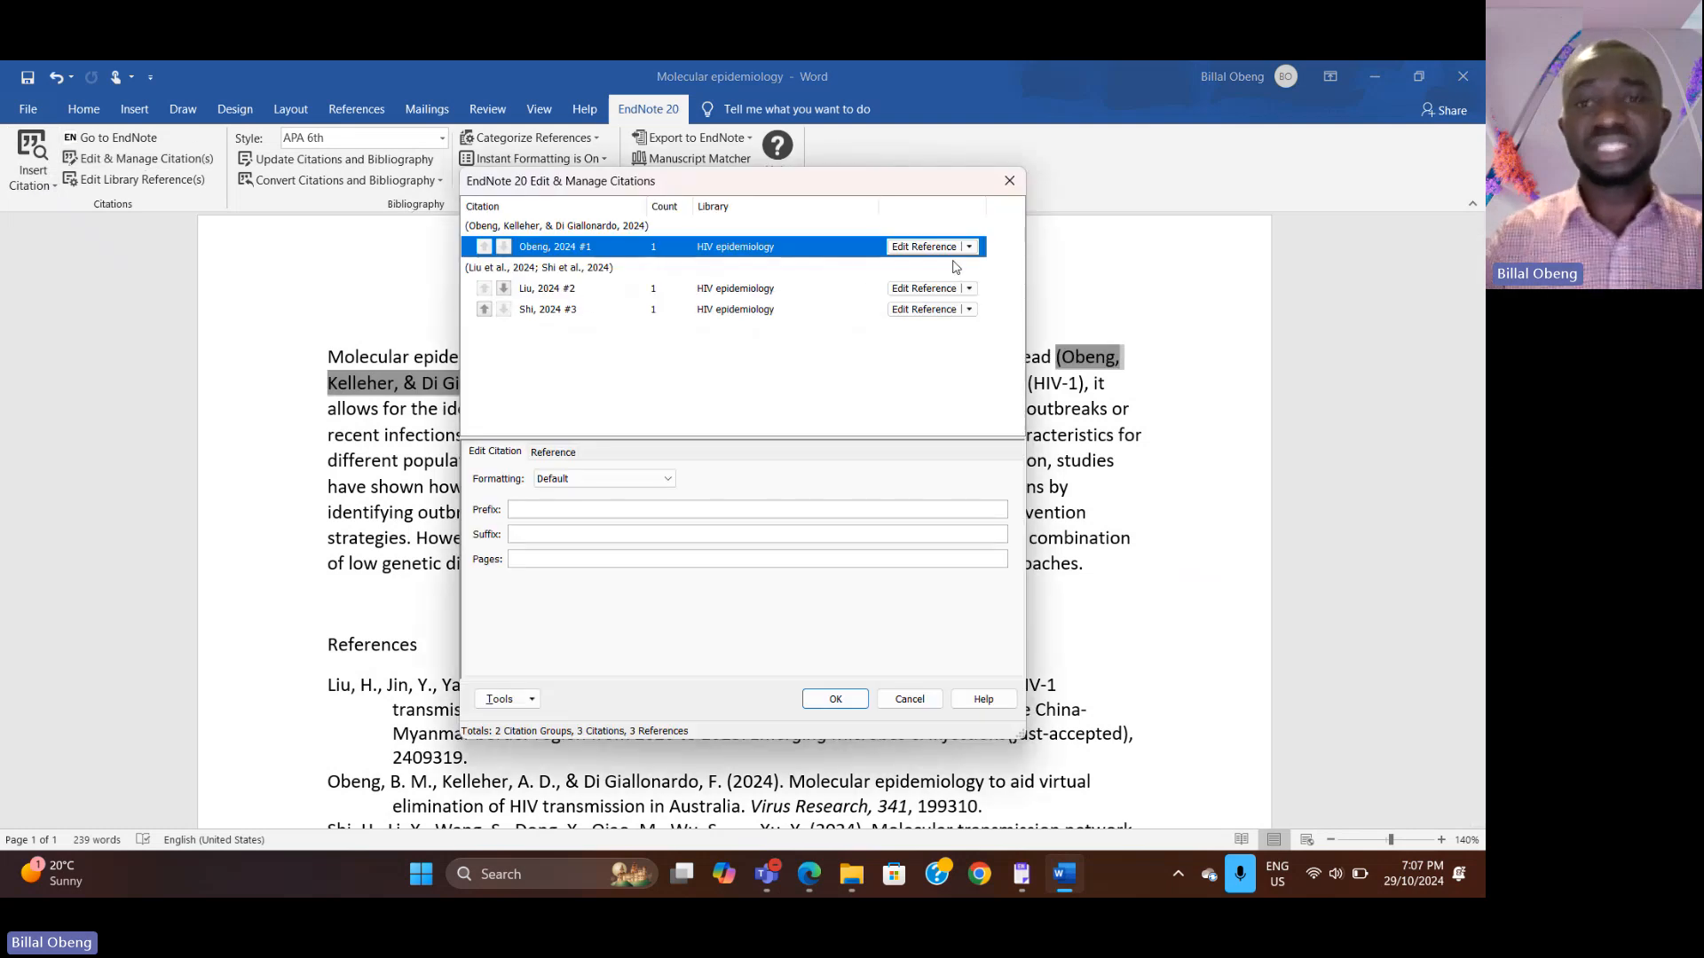
click(1009, 181)
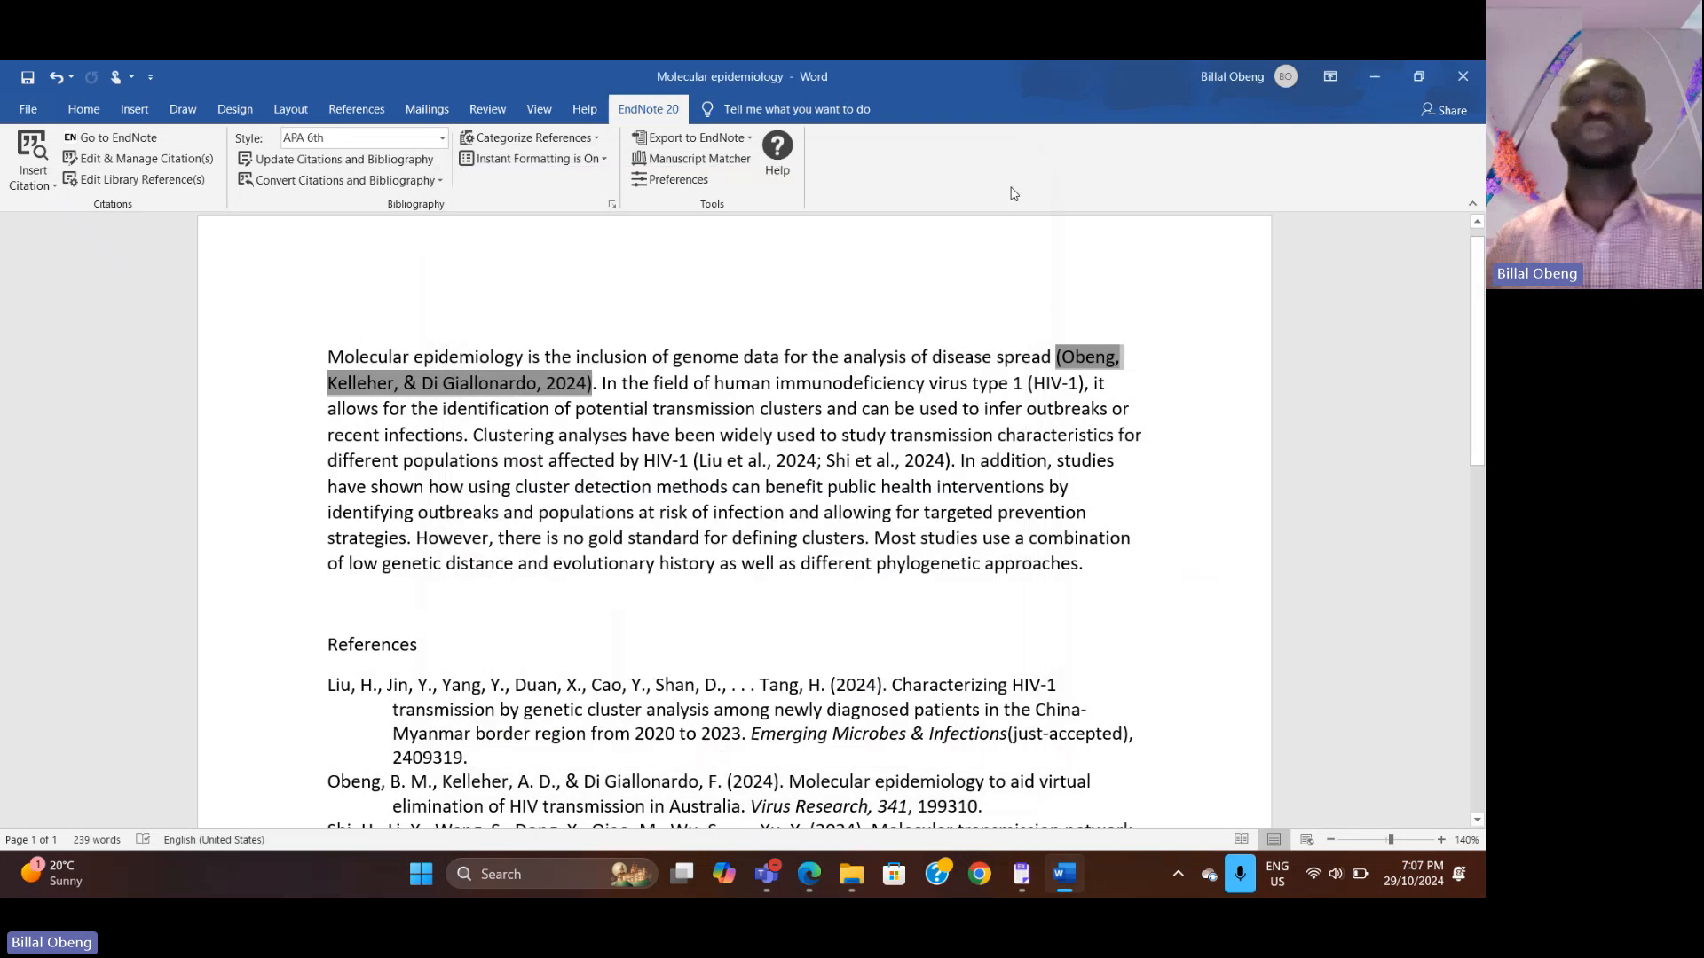